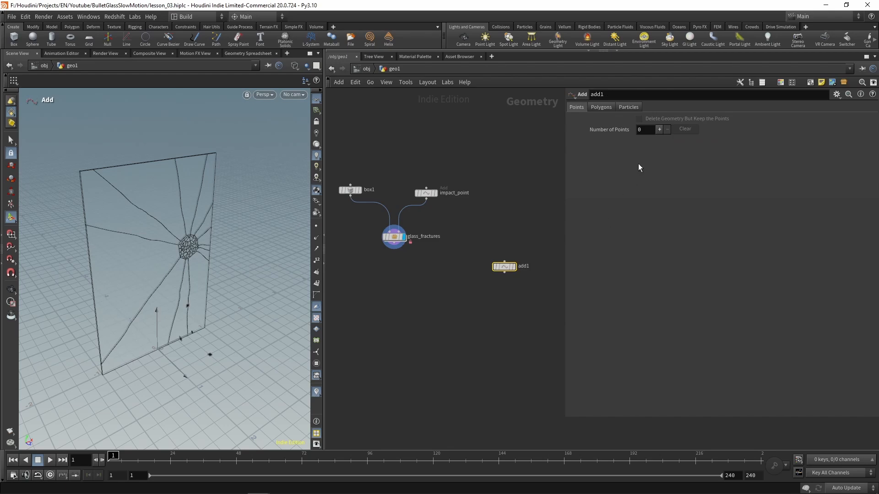
Build a vertical chain of three connected Add nodes, with one point created in each of the first two
click(659, 129)
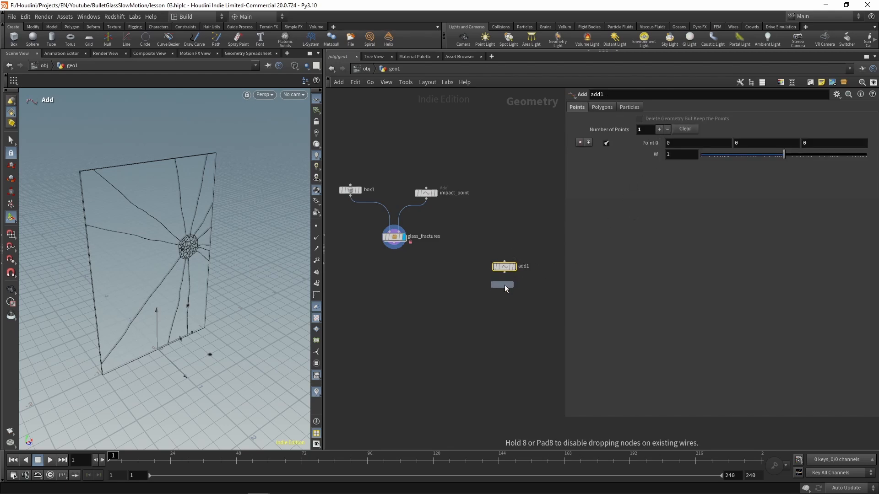
click(507, 290)
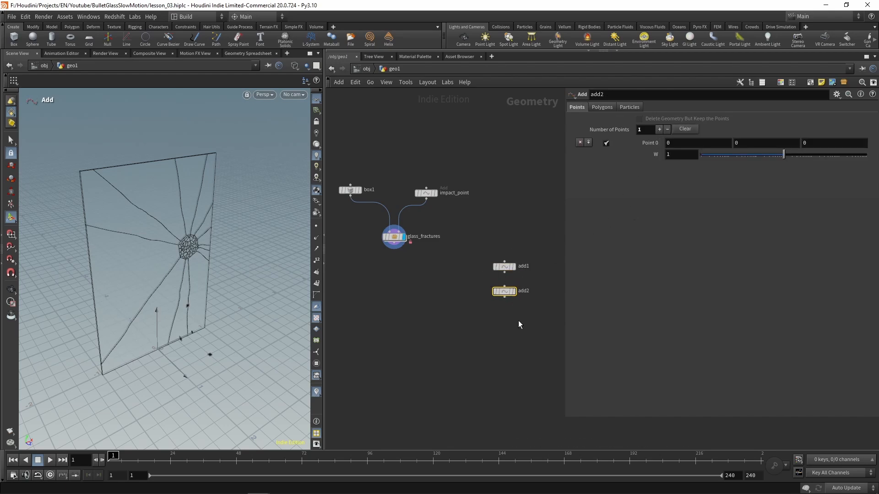
key(Tab)
text(add)
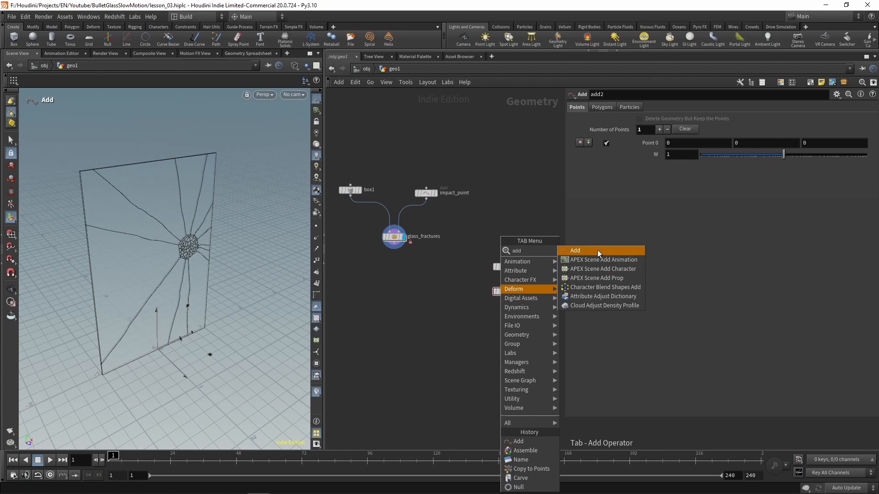
click(598, 251)
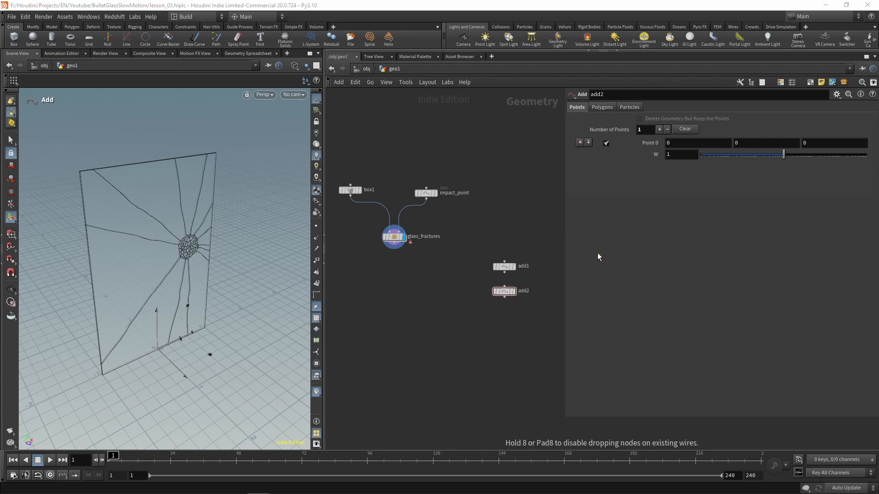
click(505, 323)
mouse_move(506, 273)
drag(505, 272, 504, 318)
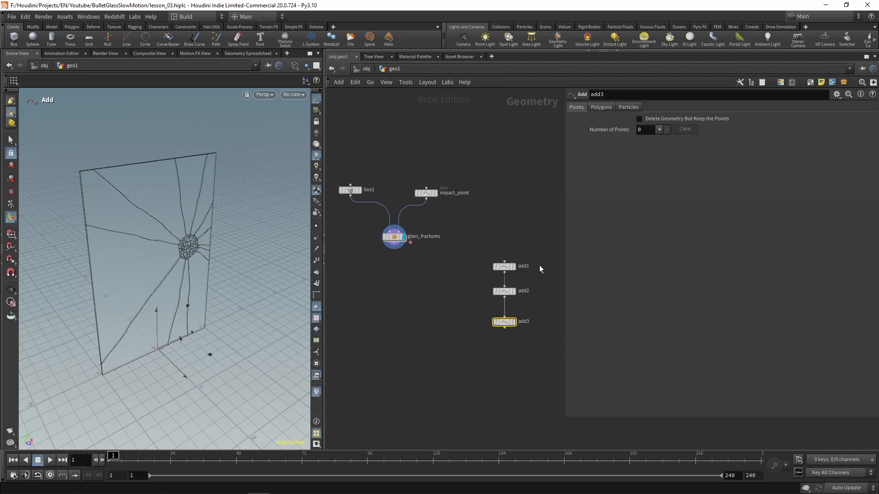
Rename the three chained Add nodes, in order, start_point, end_point and TRAJECTORY
double_click(523, 266)
text(start_point)
key(Return)
double_click(524, 292)
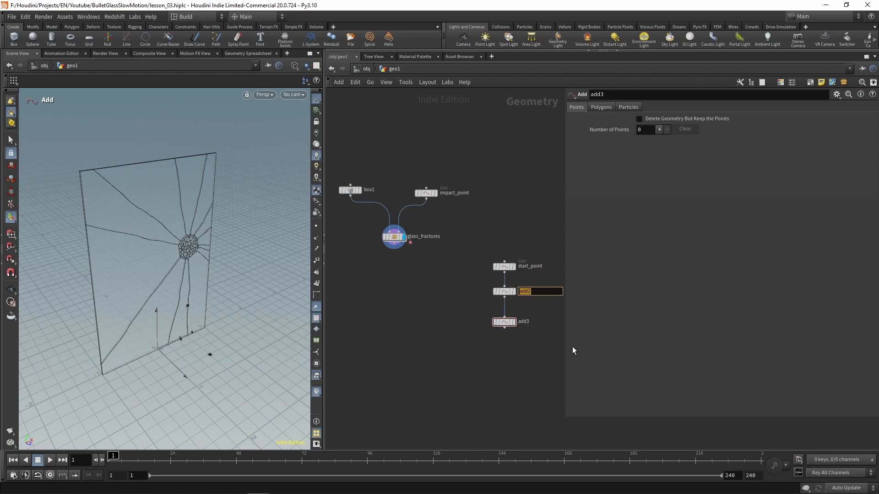
text(end_point)
key(Return)
scroll(540, 313, up, 3)
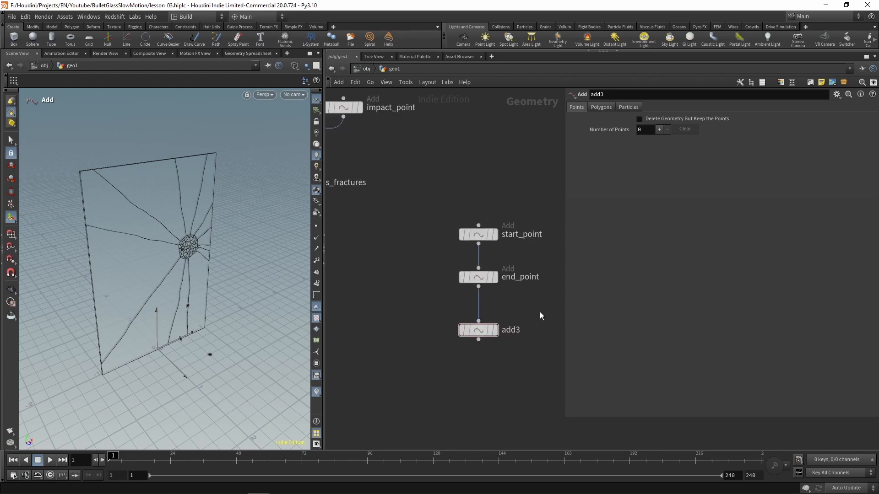
double_click(510, 330)
text(TRAJECTORY)
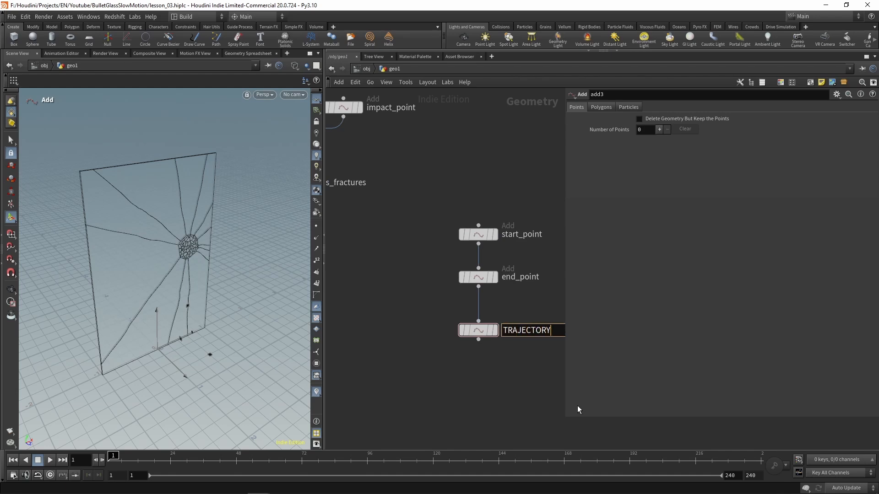
key(Return)
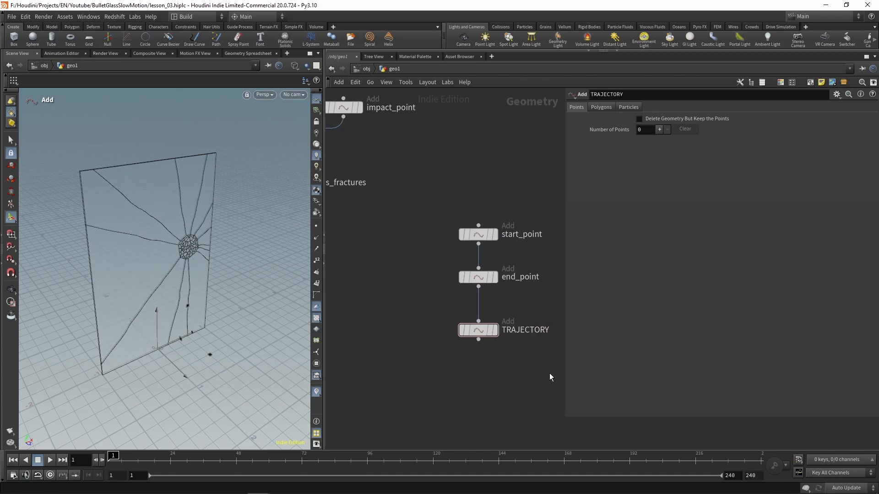
Set the TRAJECTORY node to create polygons by group from all points
click(479, 330)
click(601, 108)
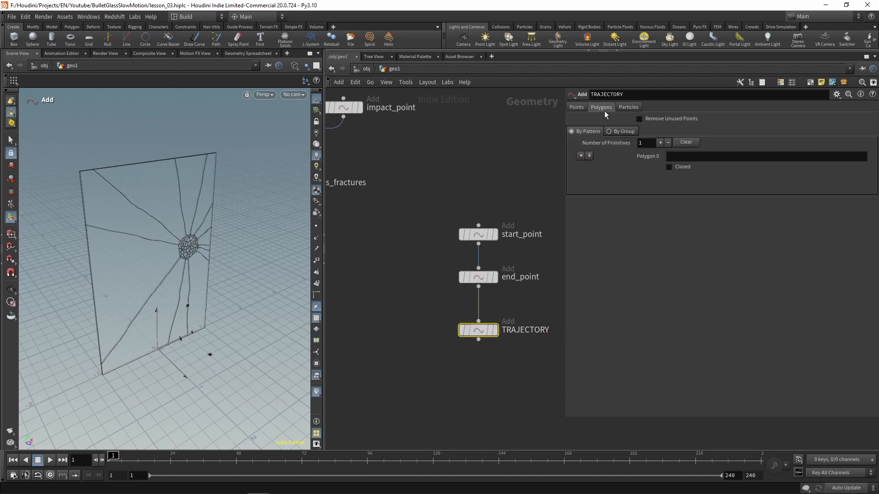
click(611, 132)
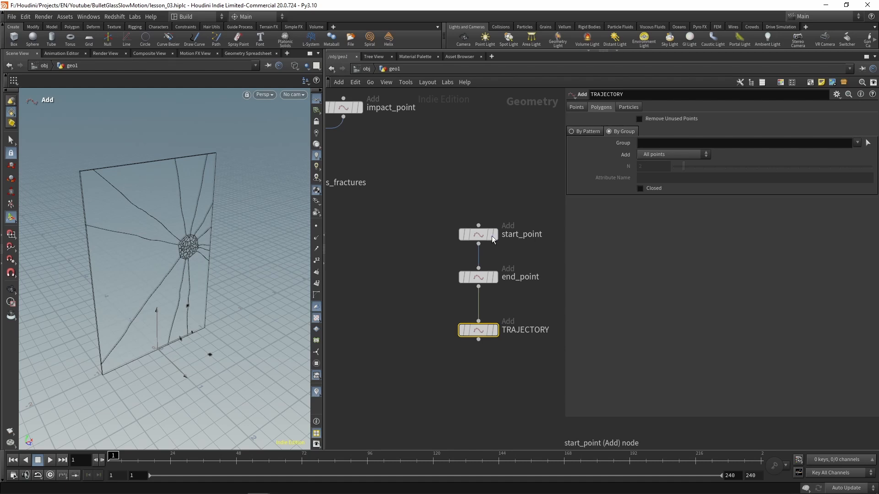
Set the point position in the start_point node to 0, 1, -1
click(478, 235)
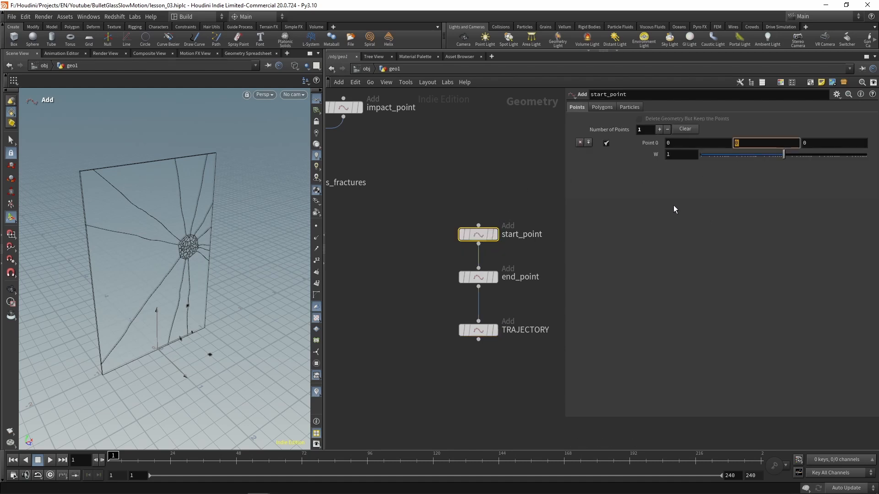
text(1)
key(Tab)
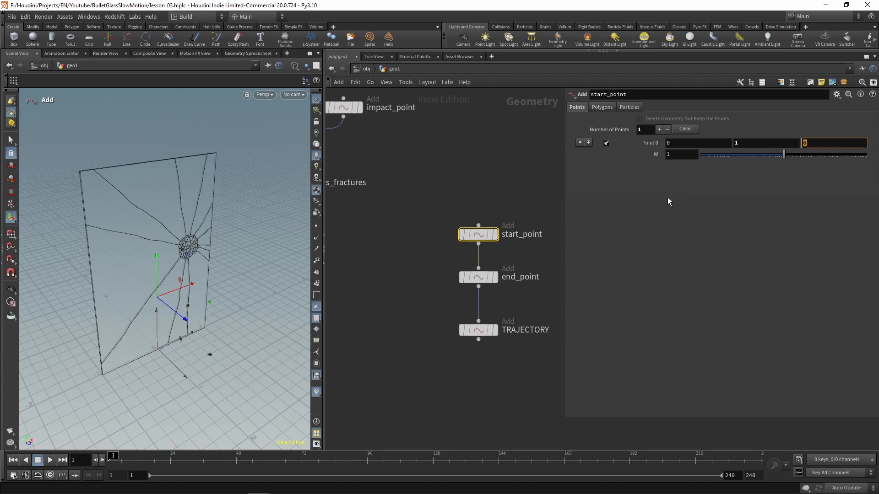
text(-1)
key(Tab)
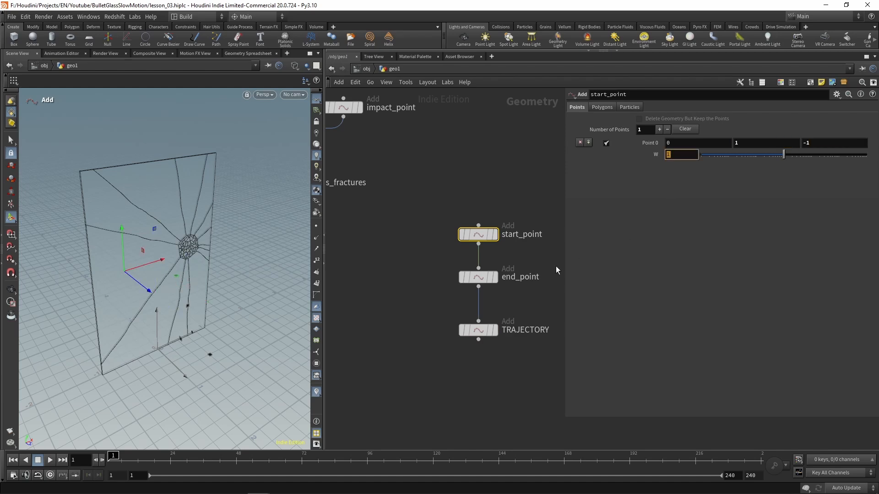
Set the point position in the end_point node to 0, 1, 5
click(478, 277)
click(753, 144)
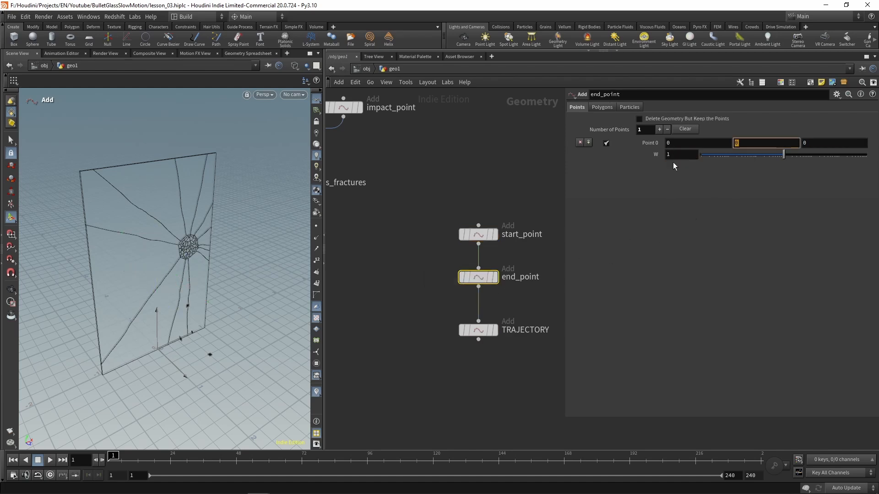
text(1)
key(Tab)
text(5)
key(Tab)
Display the TRAJECTORY node and check its line in the viewport with point markers temporarily shown
click(494, 330)
click(478, 330)
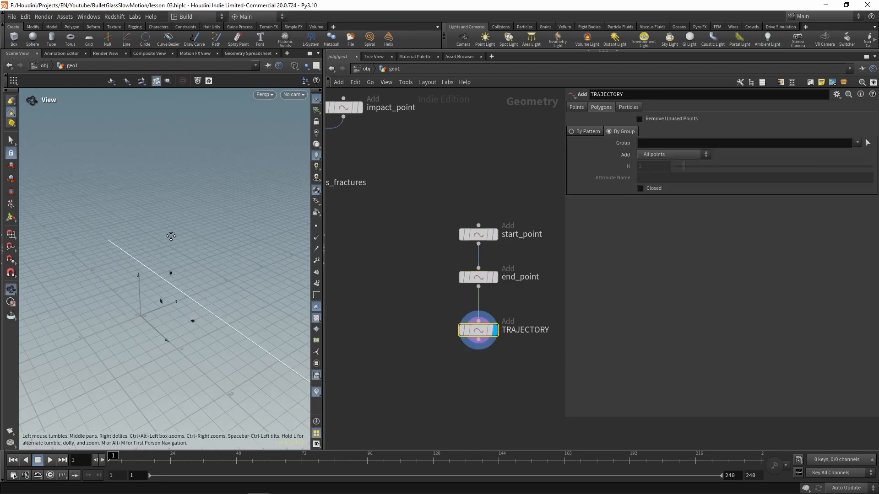
middle_drag(171, 236, 108, 171)
right_drag(174, 222, 95, 275)
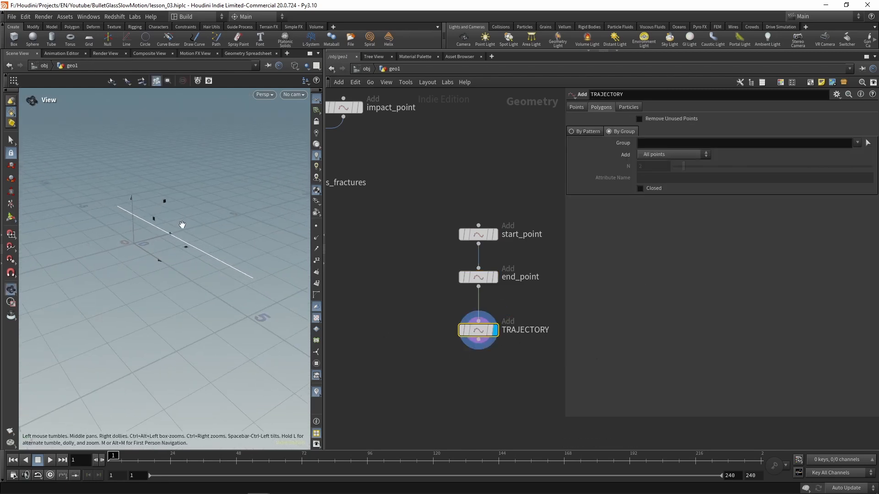
middle_drag(182, 224, 167, 225)
key(Return)
click(316, 227)
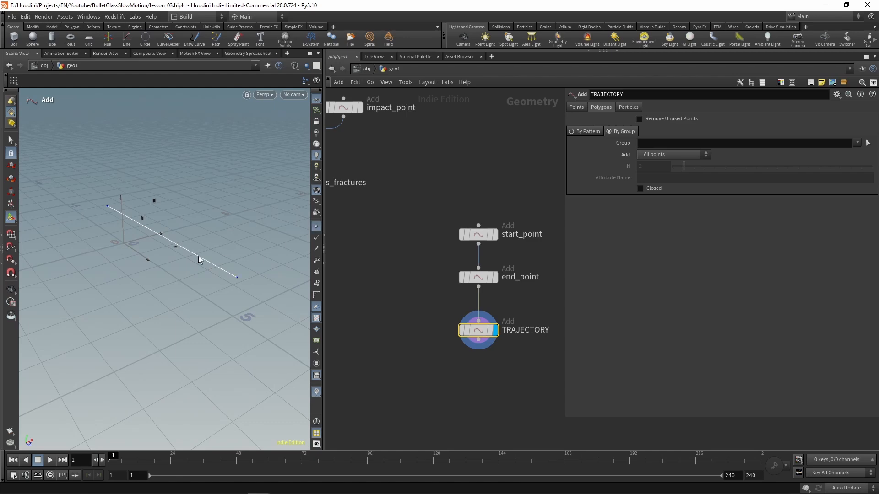
key(Escape)
drag(198, 256, 184, 242)
key(Return)
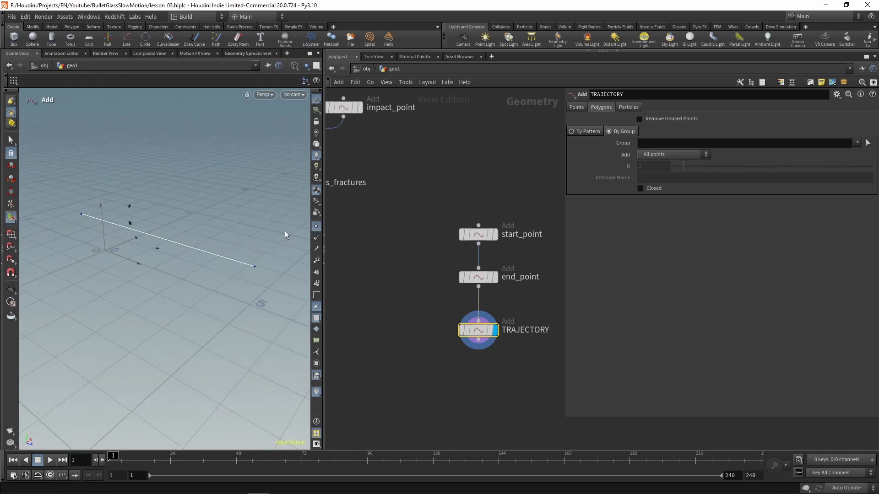
click(316, 227)
Save the scene file with the trajectory network in place
scroll(388, 298, down, 3)
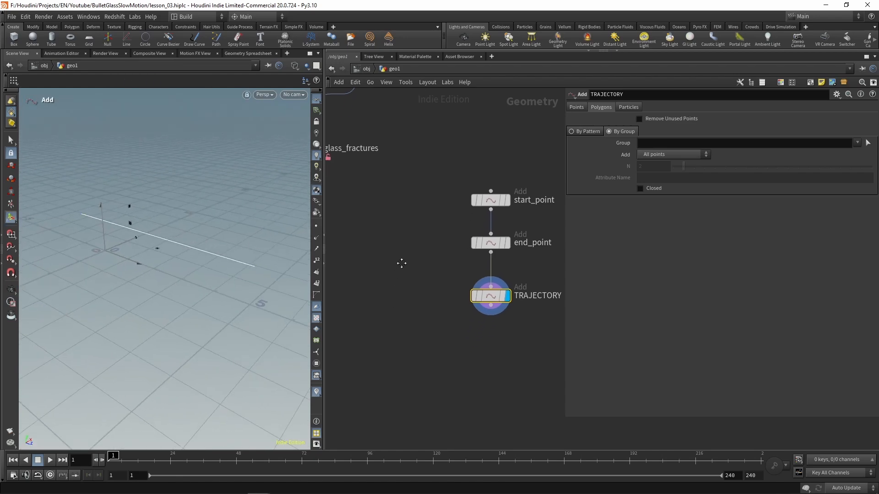
scroll(401, 261, down, 2)
middle_drag(392, 268, 439, 261)
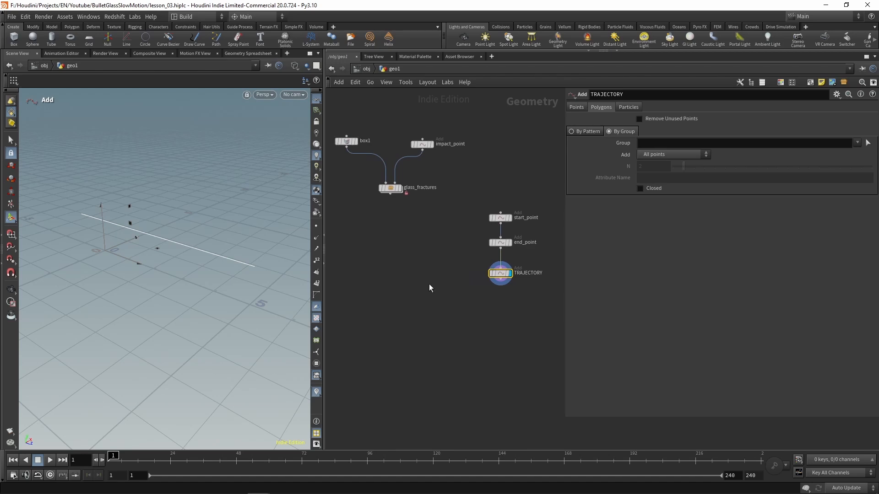
key(ctrl+s)
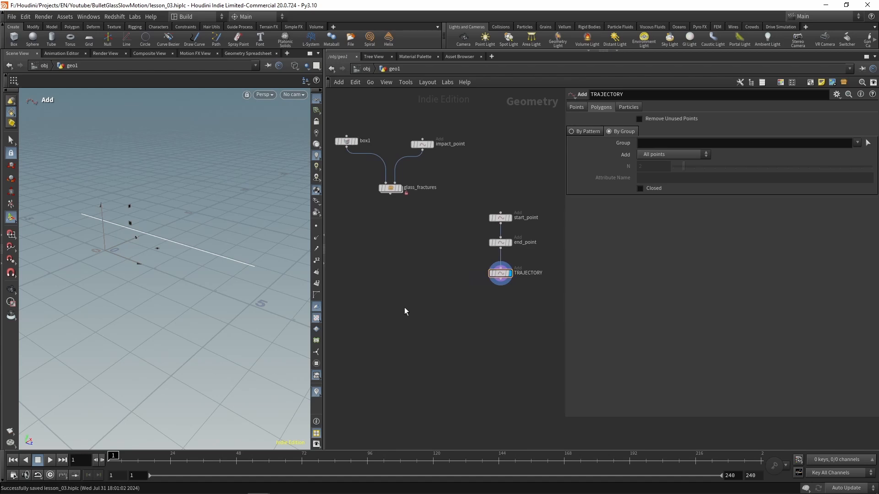
Add a Bezier Curve node in the empty area below glass_fractures
key(Tab)
text(curv)
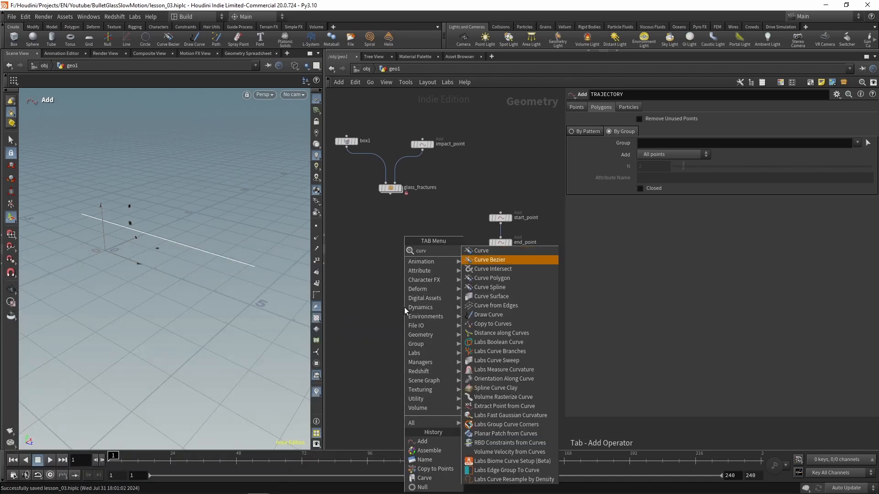
key(Return)
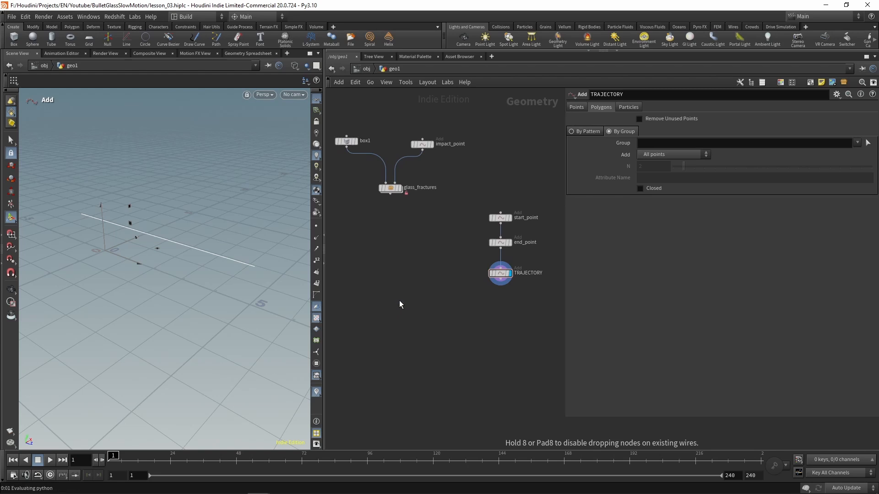
click(399, 300)
Draw a bullet half-profile Bezier curve in the Right view, starting at the origin and ending on the Z axis about 1.25 units away
key(Escape)
key(space+4)
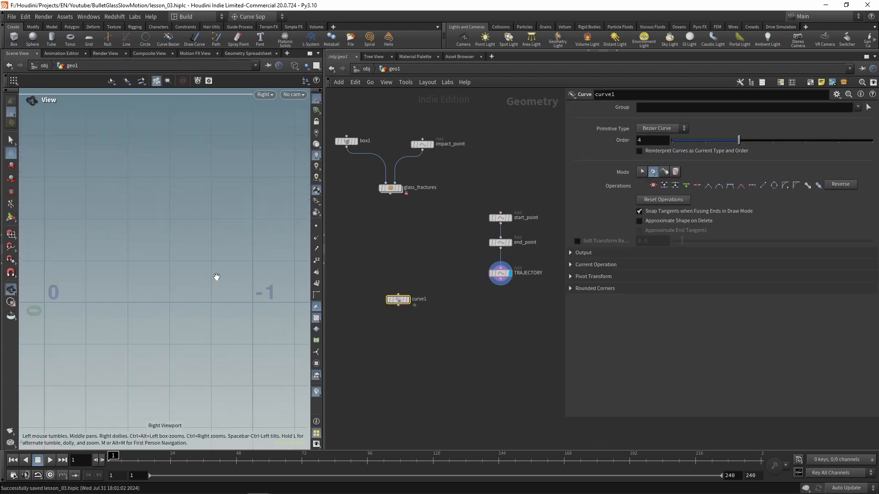
right_drag(227, 279, 108, 349)
middle_drag(189, 283, 98, 265)
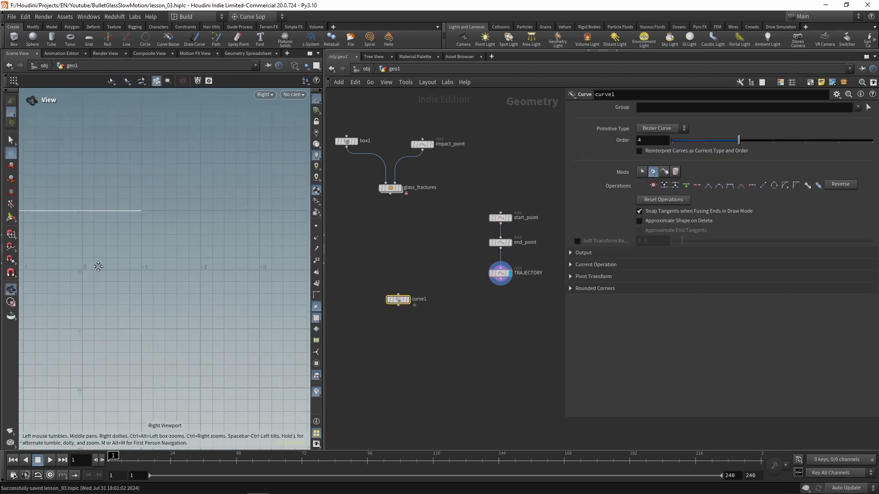
right_drag(146, 257, 254, 247)
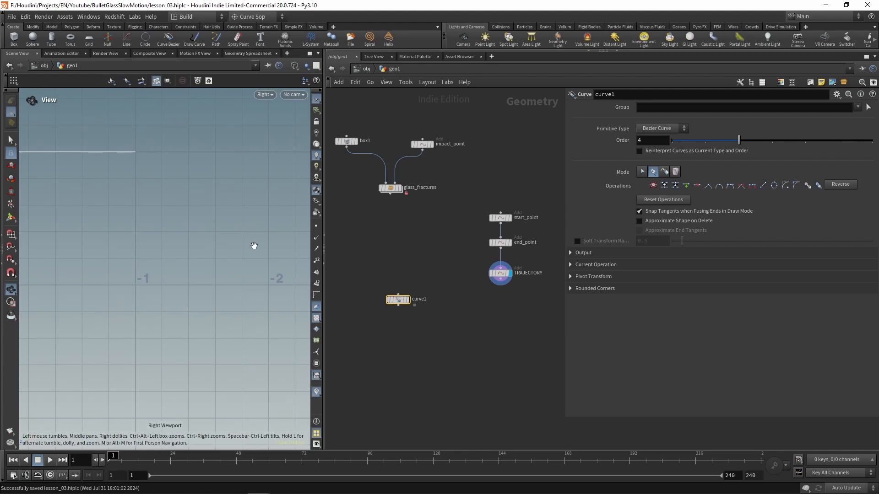
middle_drag(141, 273, 237, 277)
key(Return)
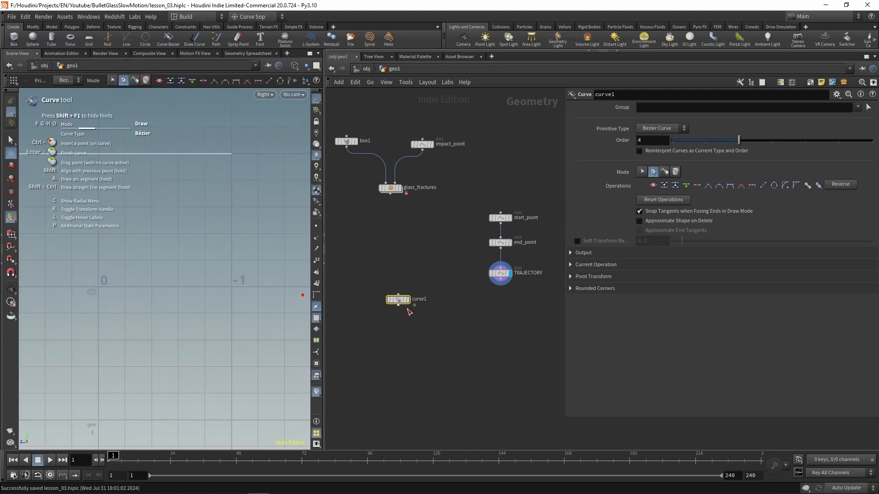
click(101, 286)
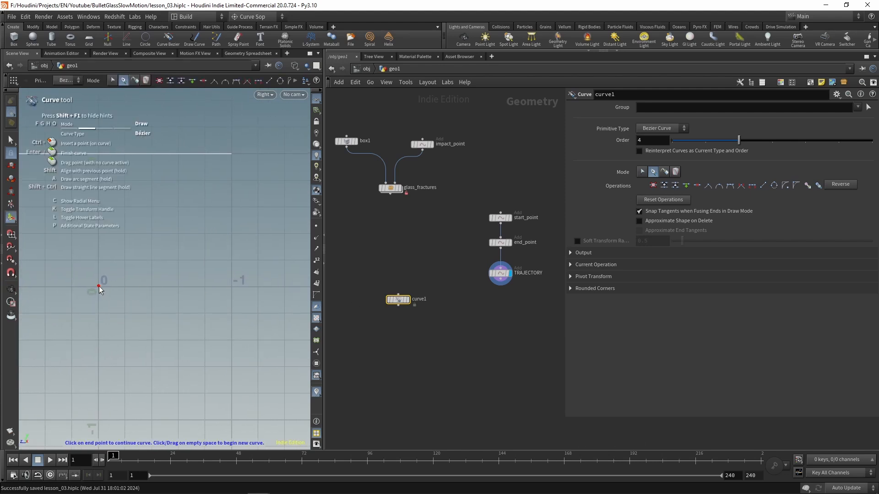
drag(99, 288, 99, 268)
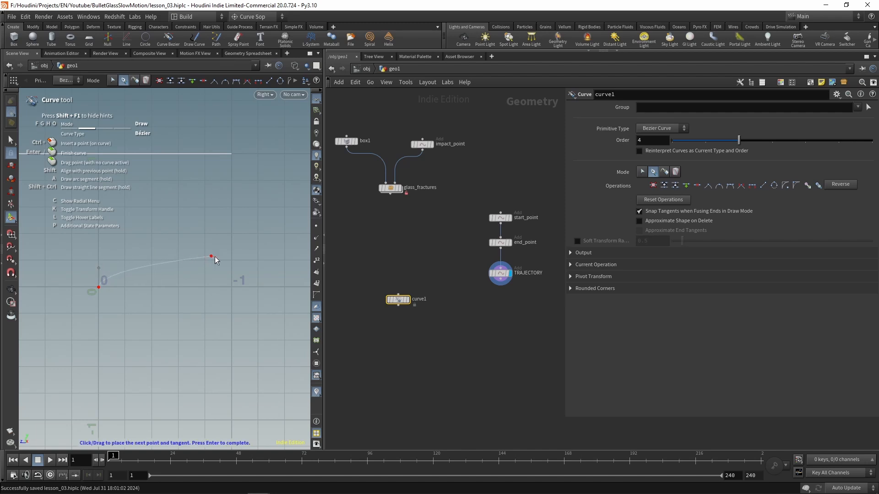
drag(215, 258, 227, 258)
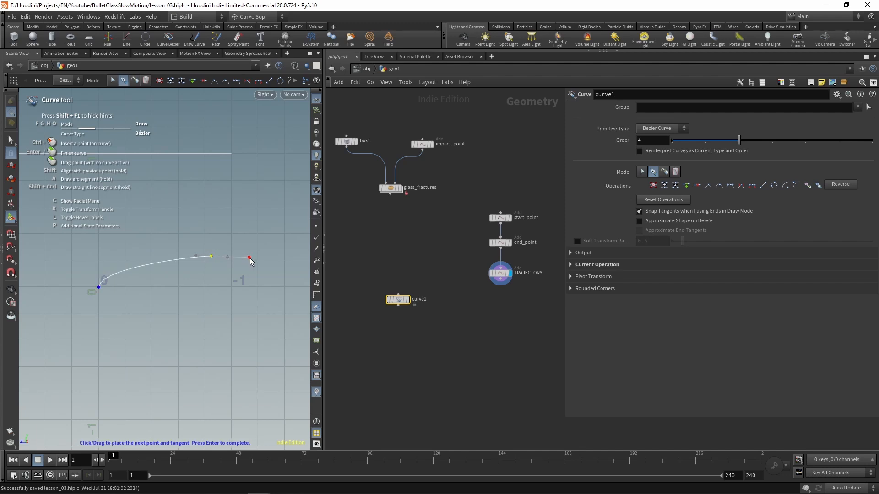
click(249, 258)
click(260, 265)
drag(264, 287, 264, 298)
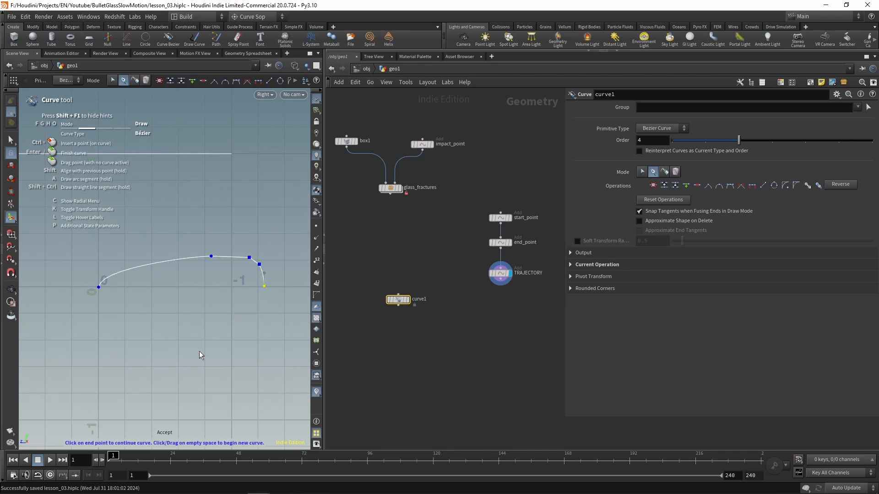
click(10, 141)
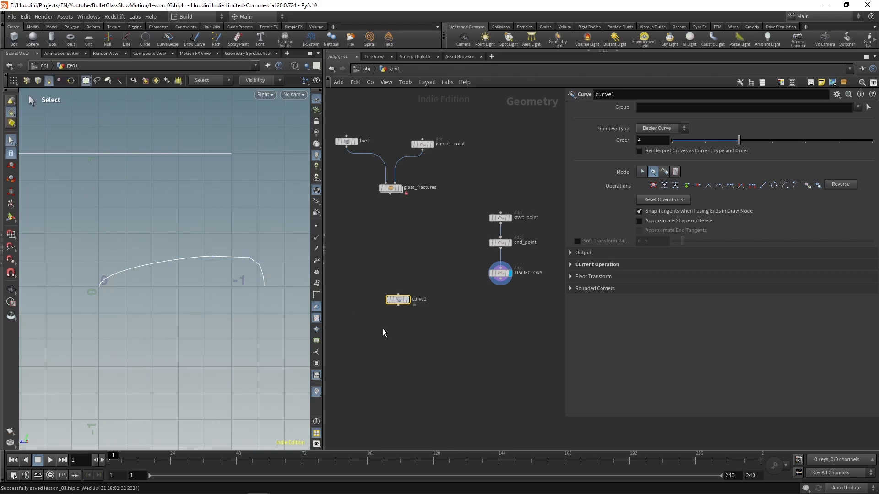
Add a Resample node below curve1, fed by the profile curve
click(404, 339)
key(Tab)
text(resa)
click(495, 251)
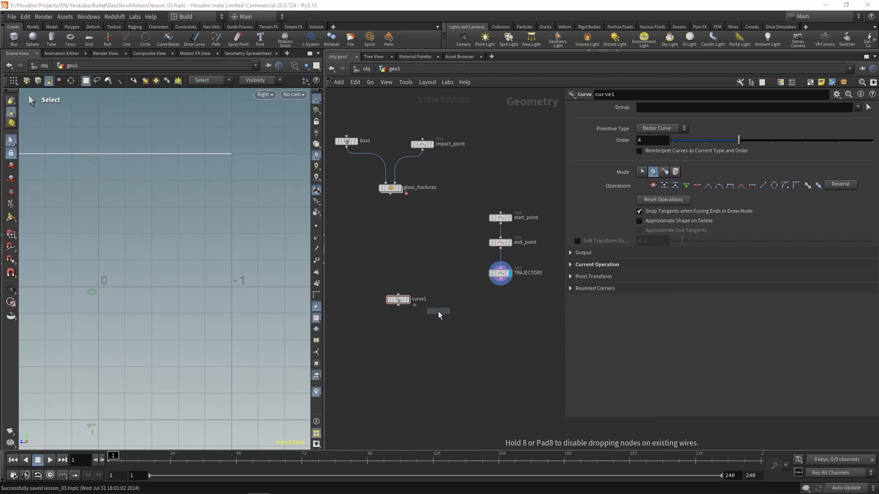
click(400, 330)
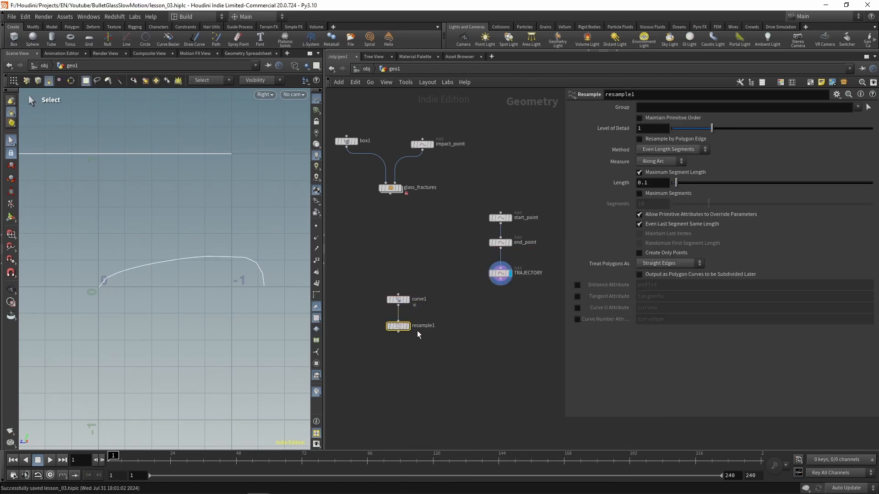
Display resample1 and resample the profile by a maximum of 32 segments, with the maximum segment length turned off
click(407, 326)
key(ctrl+s)
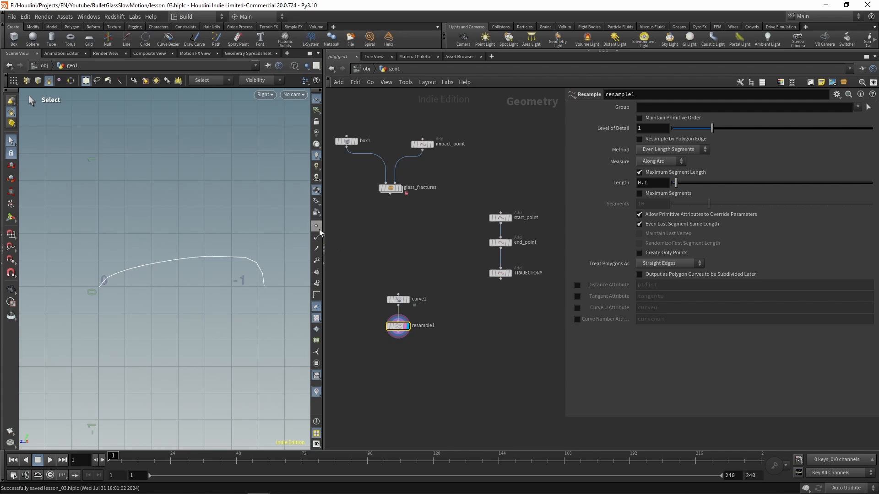
click(640, 173)
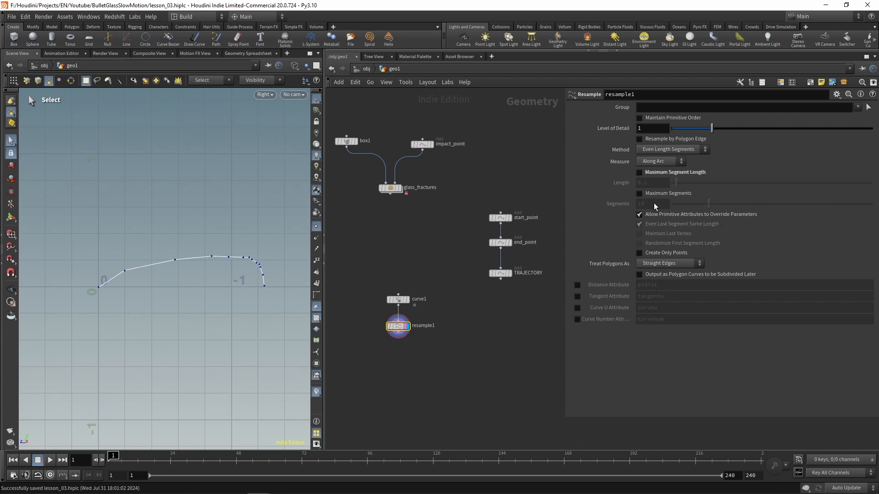
click(644, 194)
drag(708, 204, 795, 205)
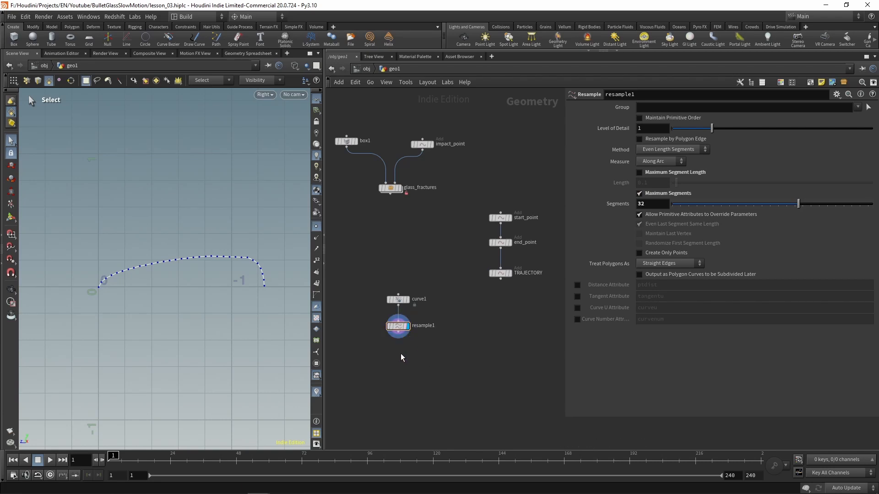
Add a Revolve node below resample1, fed by the resampled profile, and display it
key(Tab)
text(rev)
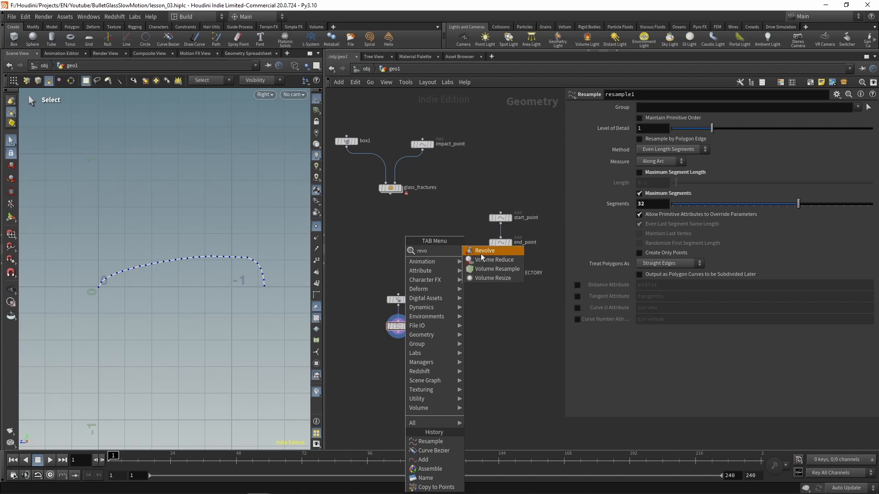
click(481, 252)
click(398, 359)
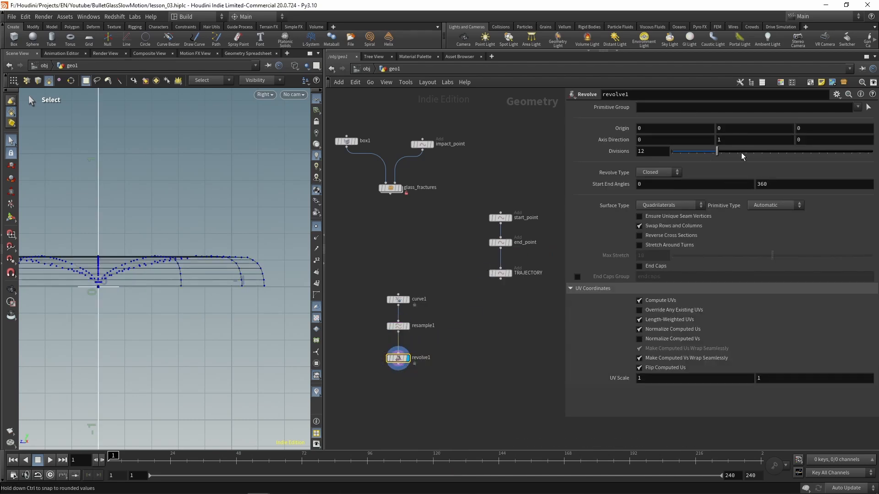
Set the revolve's axis direction to 0, 0, 1 so the profile spins around the Z axis
click(719, 139)
text(0)
key(Tab)
text(1)
key(Tab)
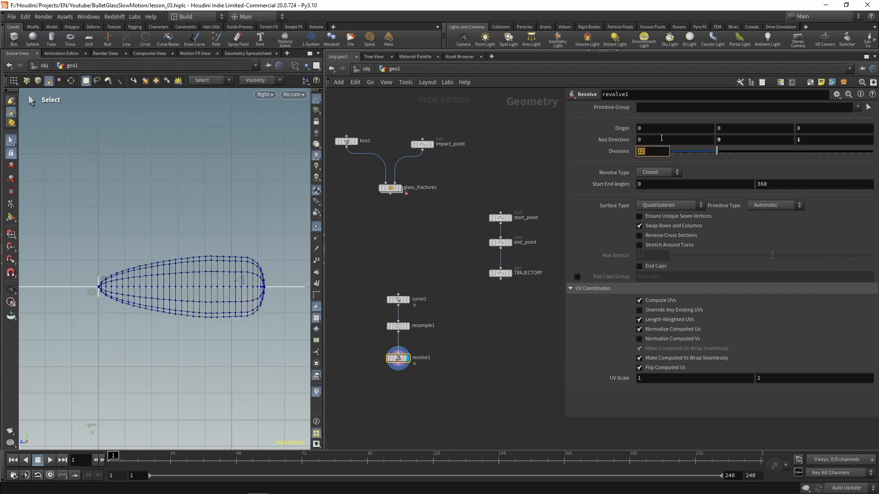
Show the revolved bullet shaded and framed in the perspective view
key(space+1)
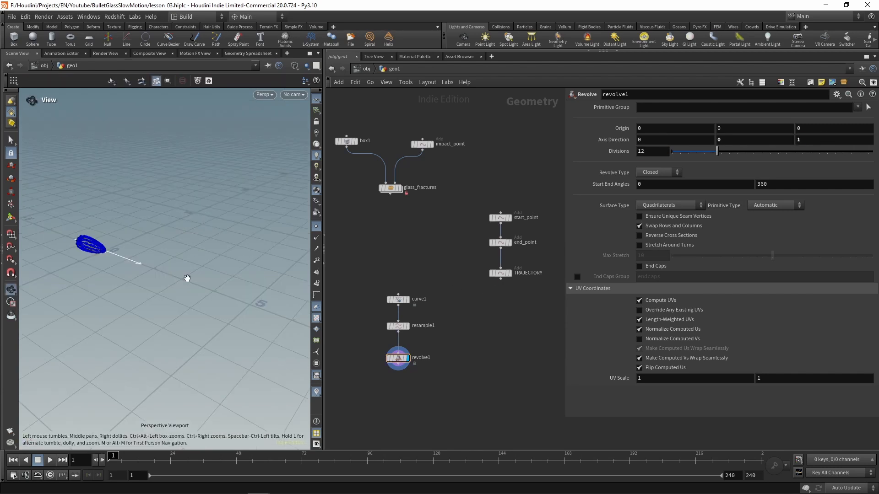
key(space+g)
key(w)
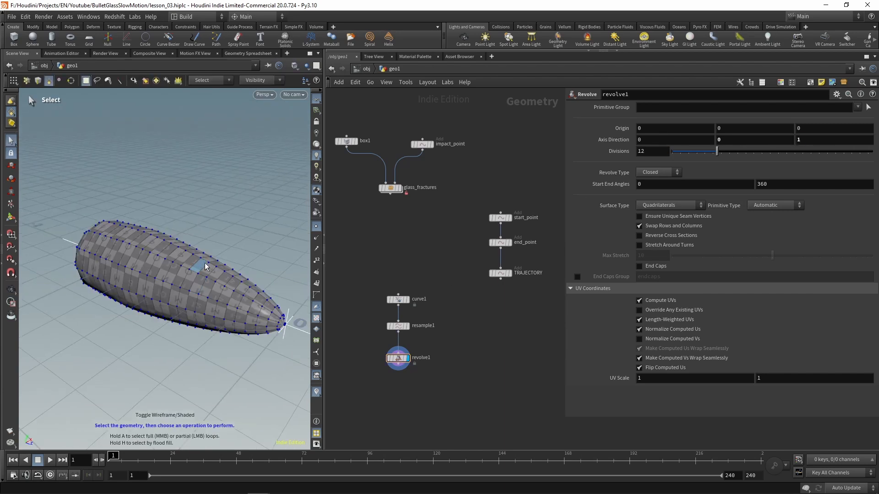
alt+middle_drag(203, 261, 172, 245)
drag(172, 245, 193, 274)
key(s)
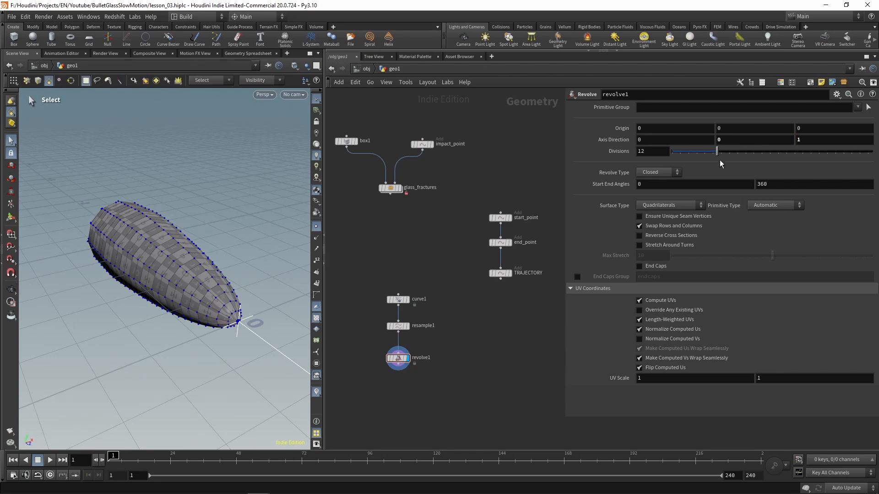
Set the revolve's divisions to 40 and hide the point markers in the viewport
drag(719, 156, 831, 161)
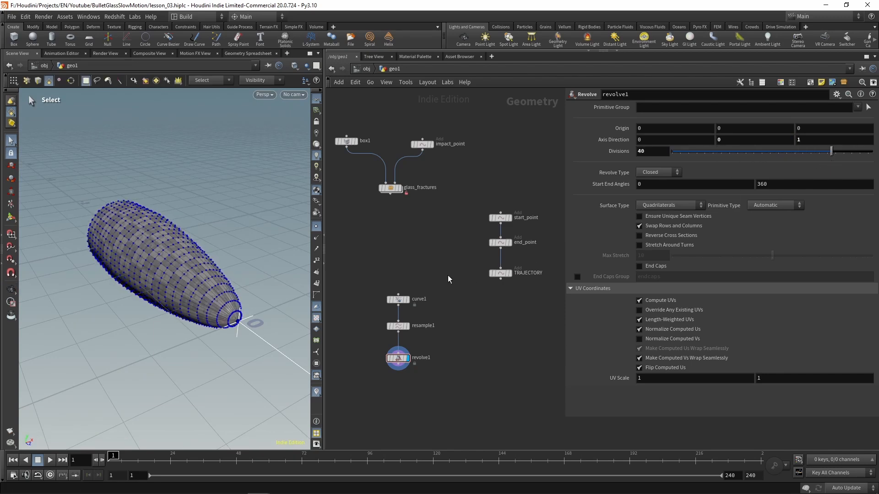
click(317, 226)
alt+drag(200, 278, 118, 302)
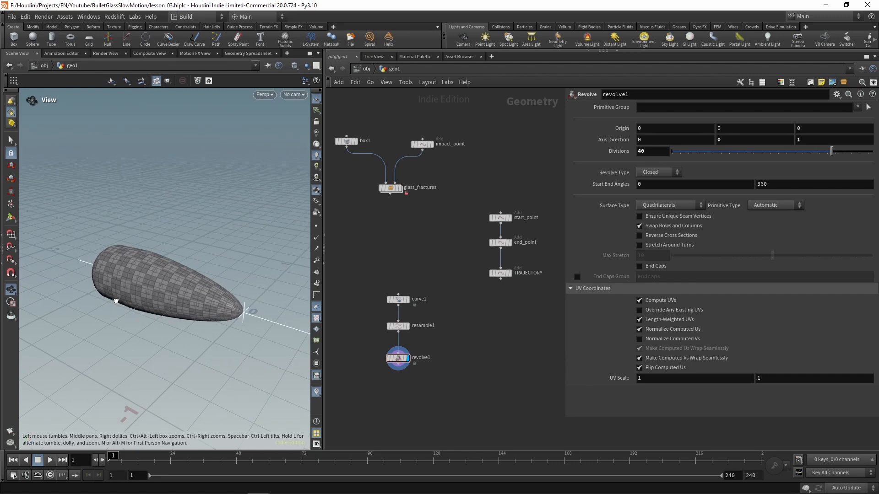
key(s)
Add a PolyFill node below revolve1, fed by the revolved surface, and display its result
middle_drag(419, 400, 427, 346)
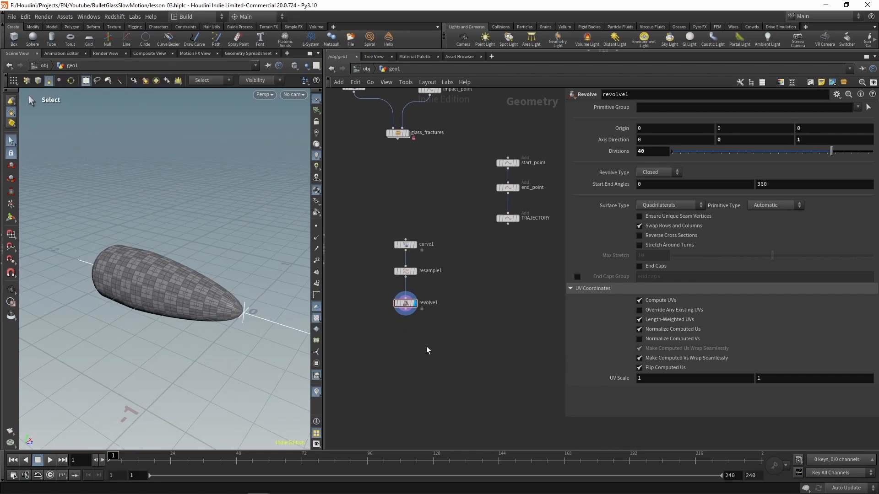
key(Tab)
text(polyfi)
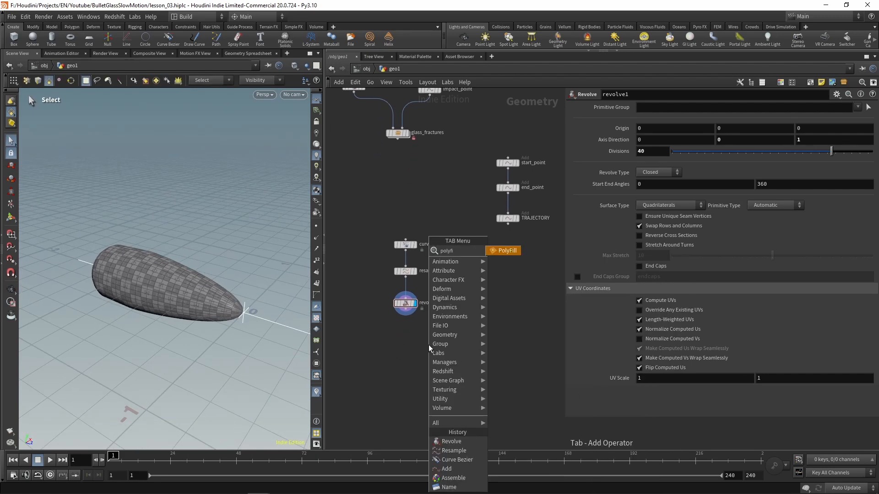
key(Return)
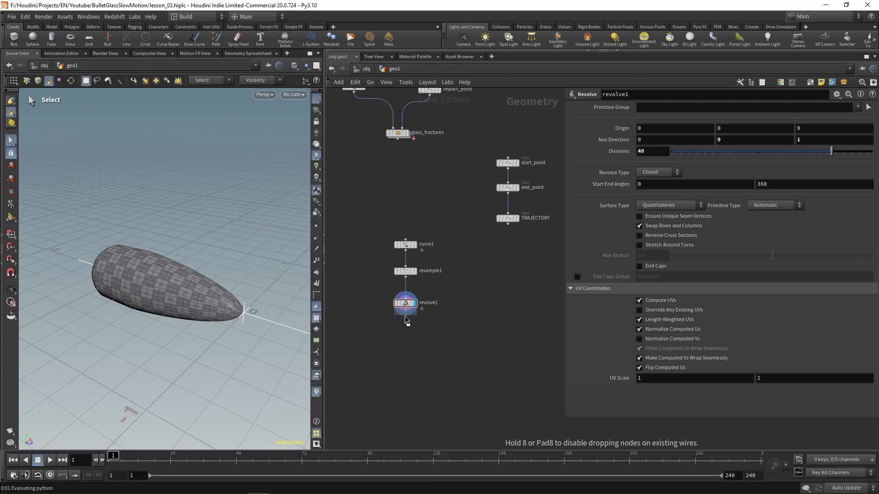
click(405, 338)
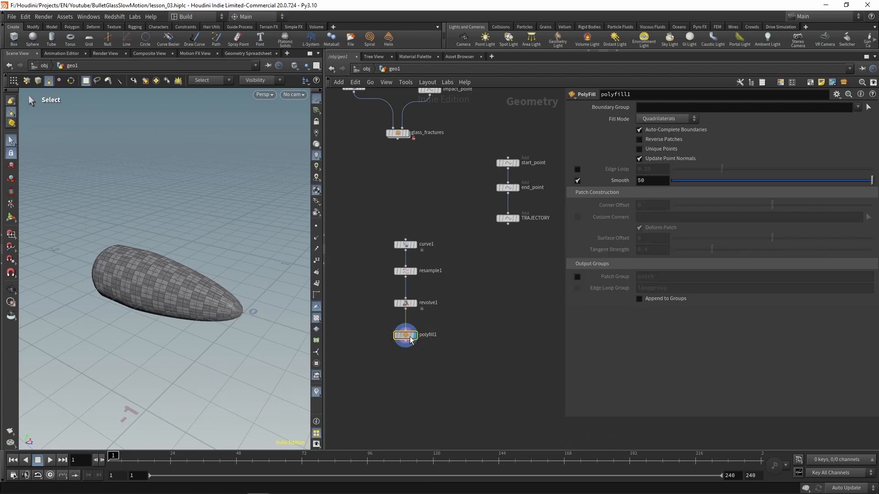
Add a Null node below polyfill1 and rename it BULLET_GEO
click(403, 389)
key(Tab)
text(nul)
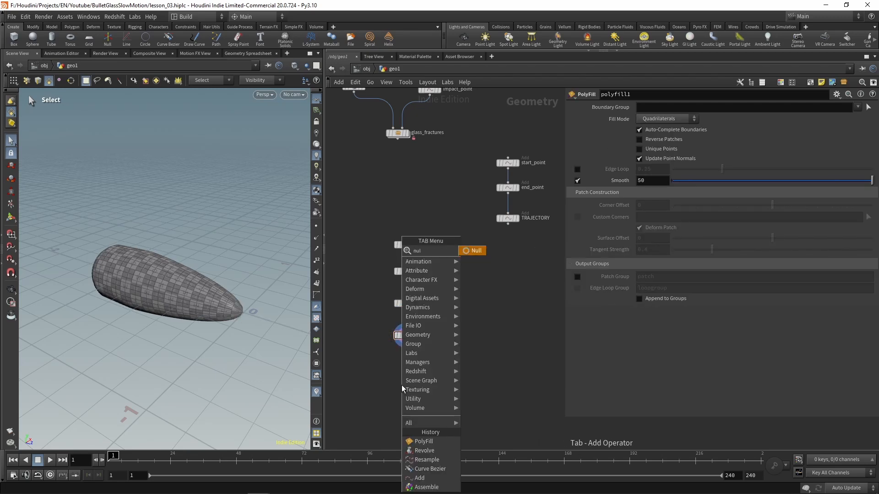
key(Return)
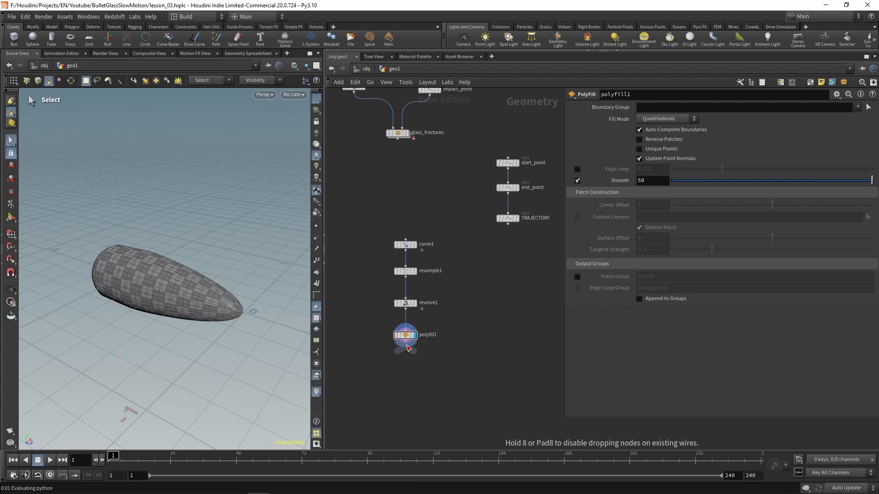
click(405, 368)
double_click(420, 369)
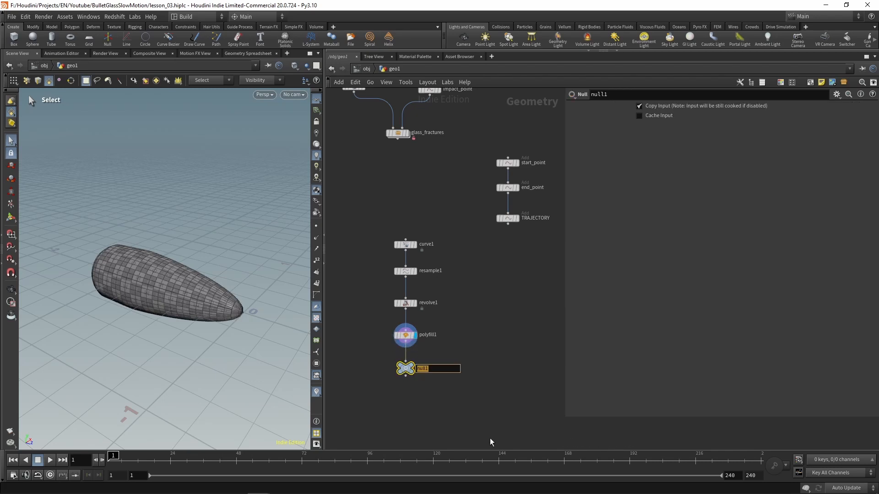
text(BULLET_GEO)
key(Return)
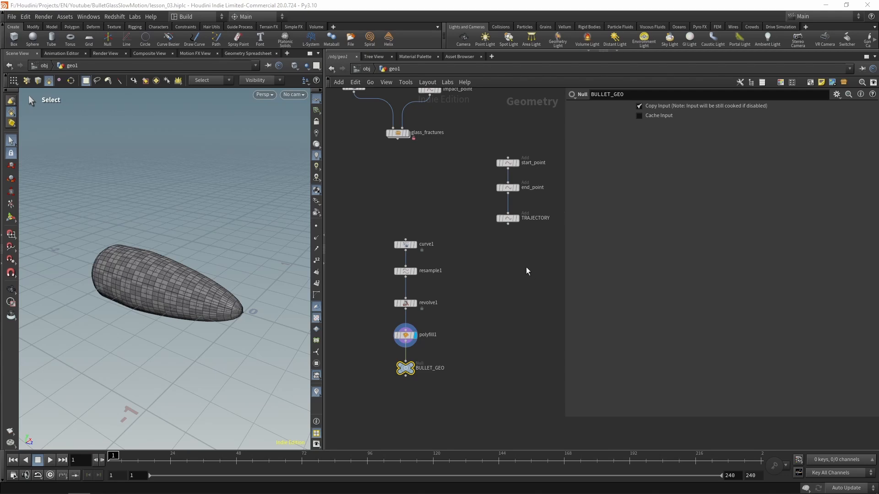
Move the start_point, end_point and TRAJECTORY nodes together down beside the bullet node chain
middle_drag(526, 268, 475, 276)
drag(540, 127, 431, 251)
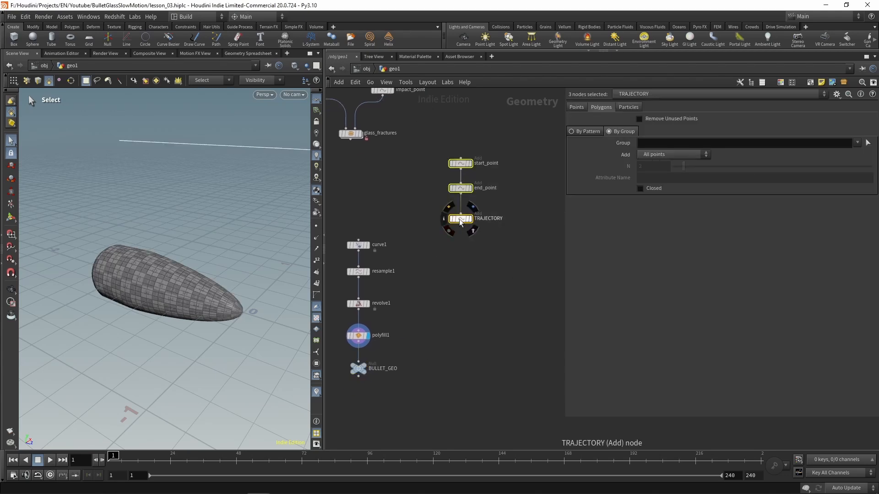
drag(461, 218, 481, 263)
Add a Carve node below TRAJECTORY, fed by the trajectory line, and display it
click(488, 319)
key(Tab)
text(add)
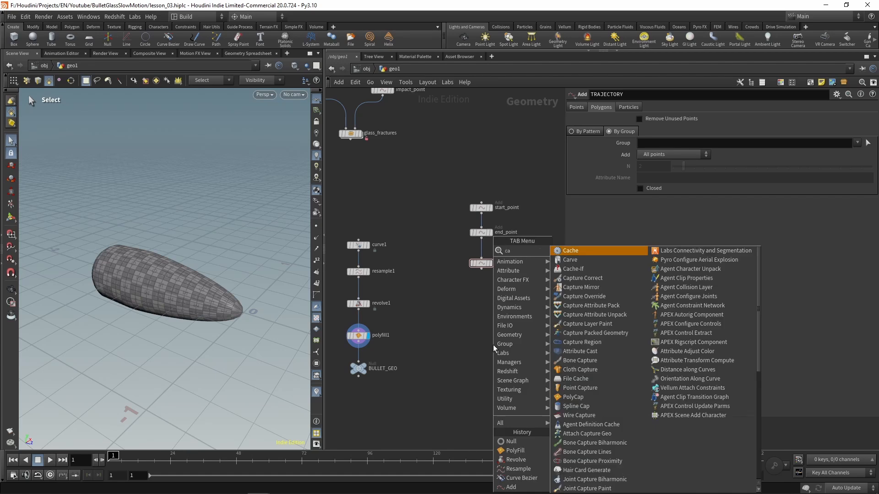
key(Return)
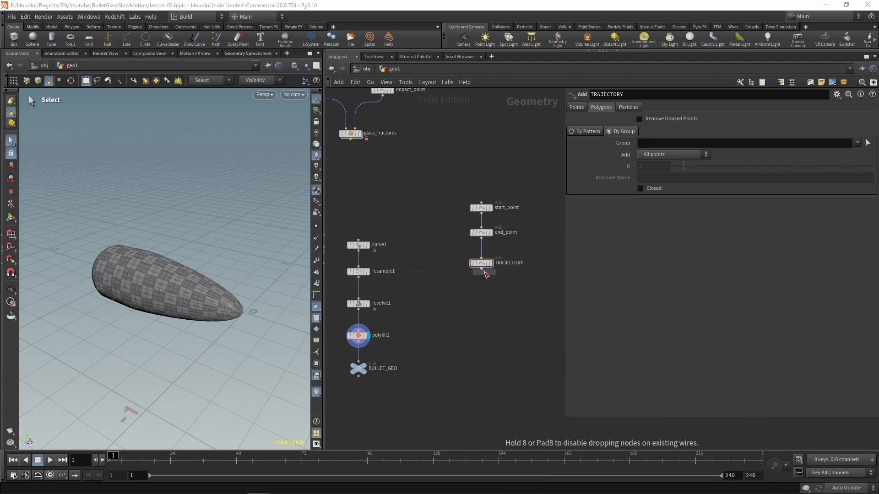
click(486, 287)
click(483, 306)
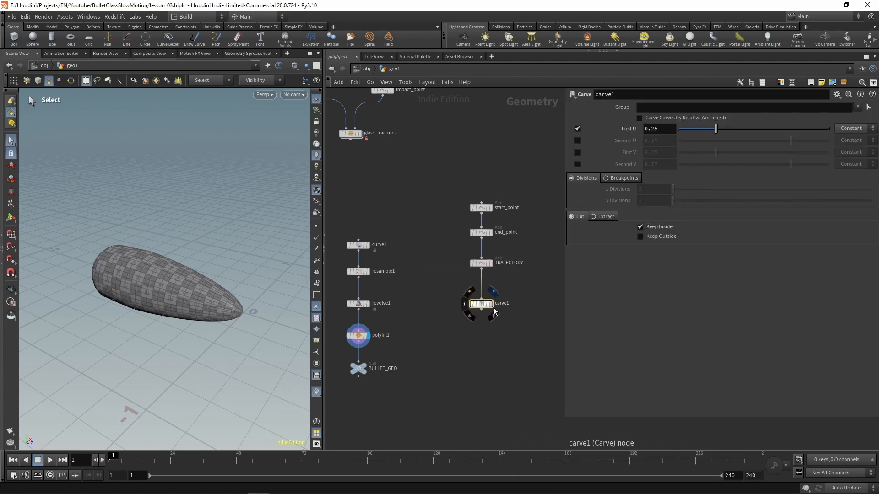
click(490, 303)
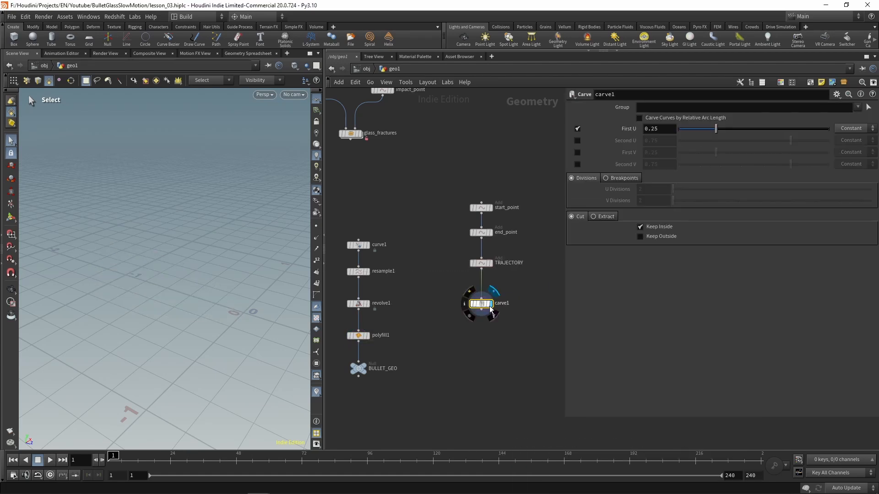
Set the Carve node to extract points and change its First U to 0.305
click(603, 219)
click(676, 228)
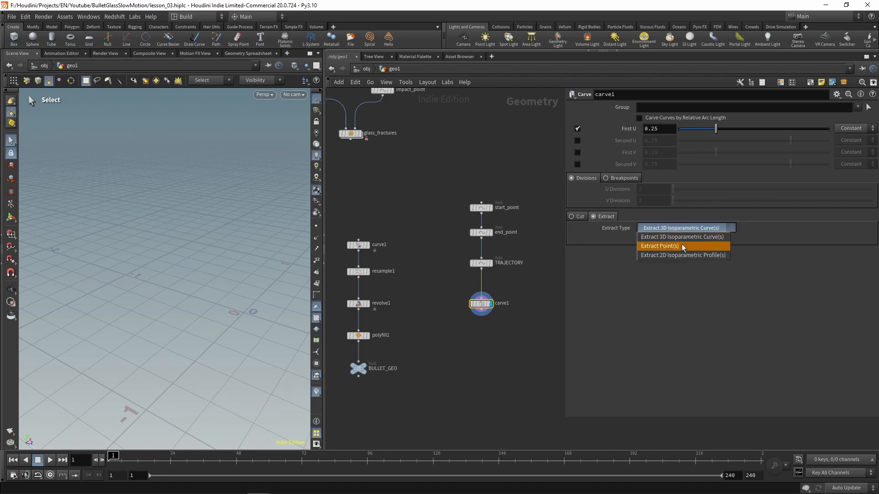
click(682, 246)
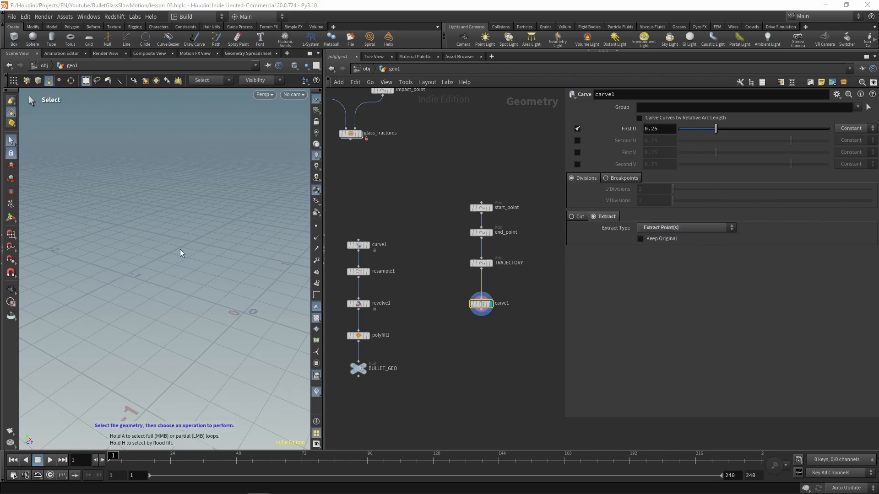
alt+right_drag(194, 241, 60, 314)
alt+middle_drag(184, 237, 70, 265)
alt+drag(140, 247, 288, 251)
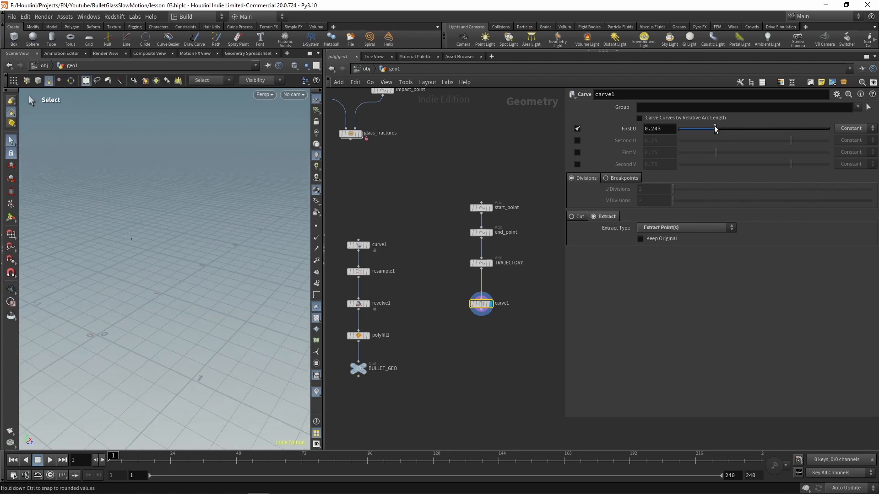
drag(715, 128, 729, 142)
Add a Copy to Points node with BULLET_GEO as the geometry and carve1 as the target points, and display it
middle_drag(466, 348, 476, 287)
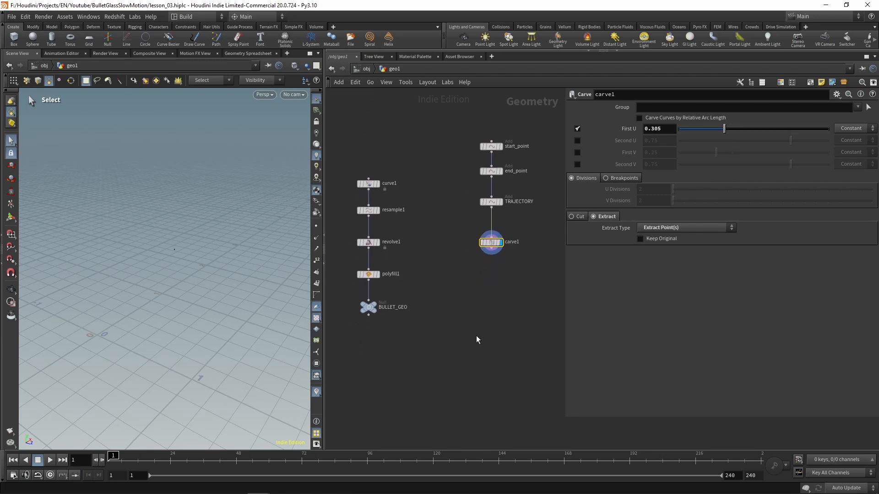
key(Tab)
text(copyt)
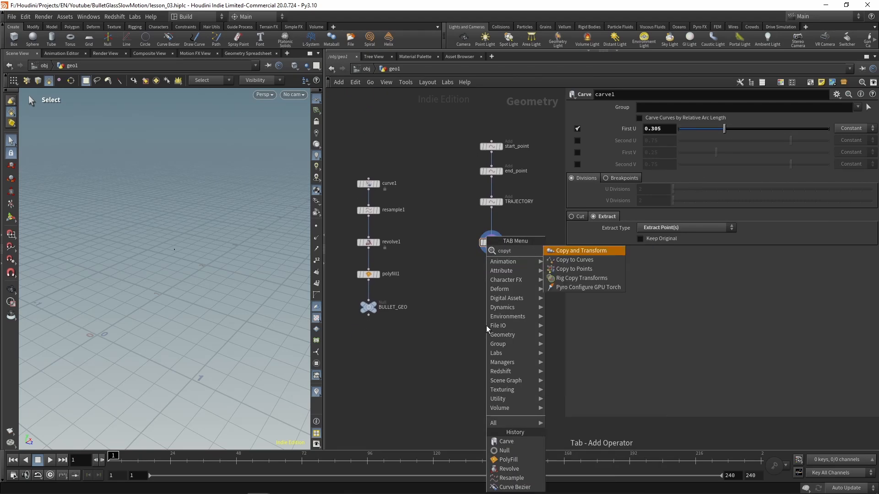
text(o)
key(Down)
key(Return)
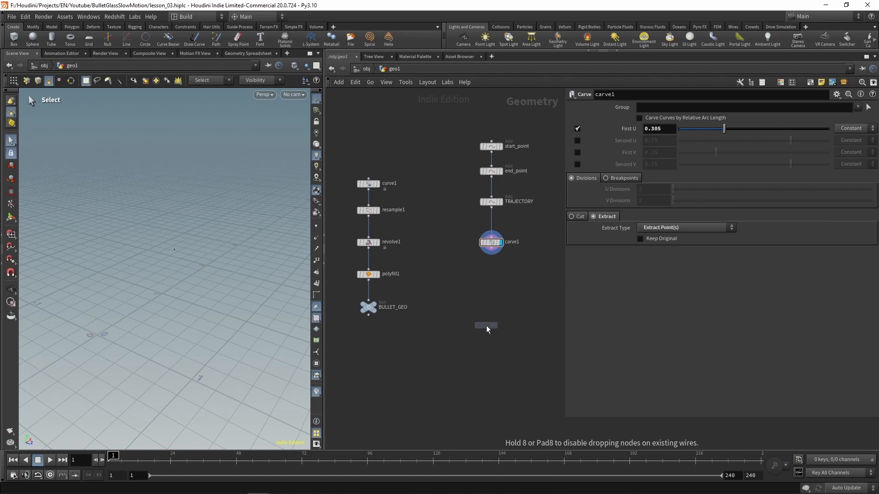
click(460, 348)
drag(368, 315, 454, 342)
drag(492, 255, 465, 343)
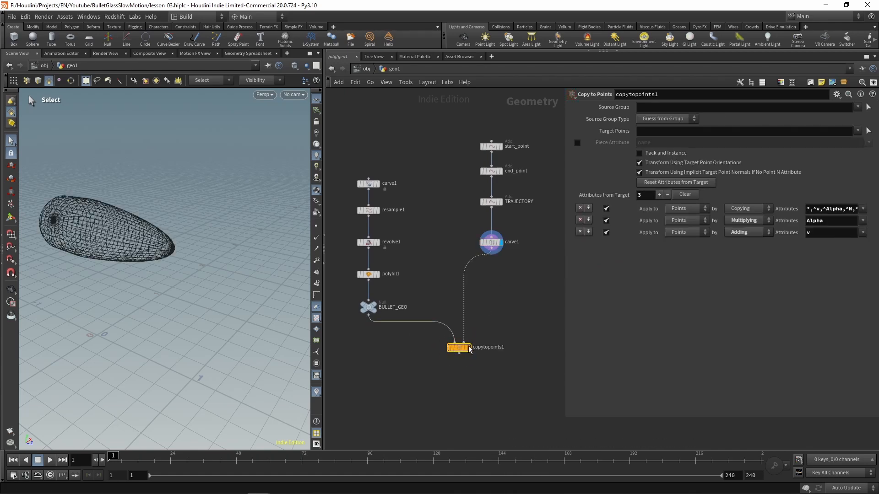
scroll(89, 288, down, 5)
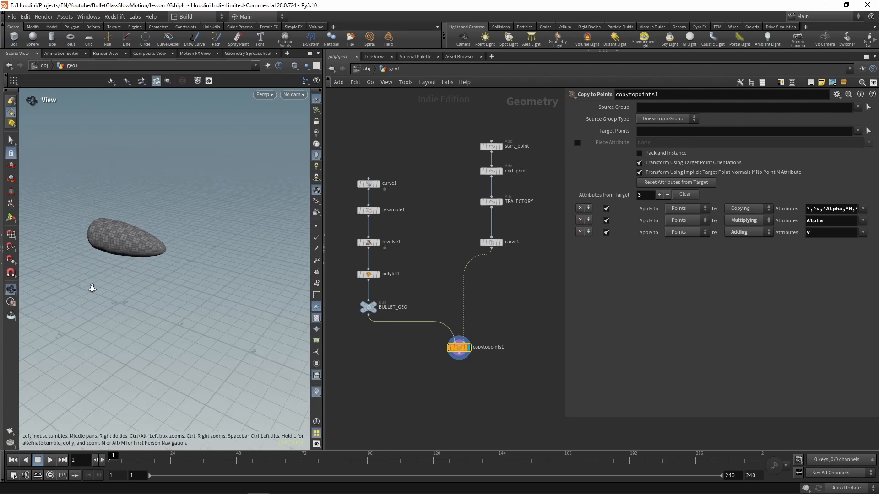
Set First U on carve1 to 0 to place the bullet at the start of the trajectory
drag(536, 266, 487, 238)
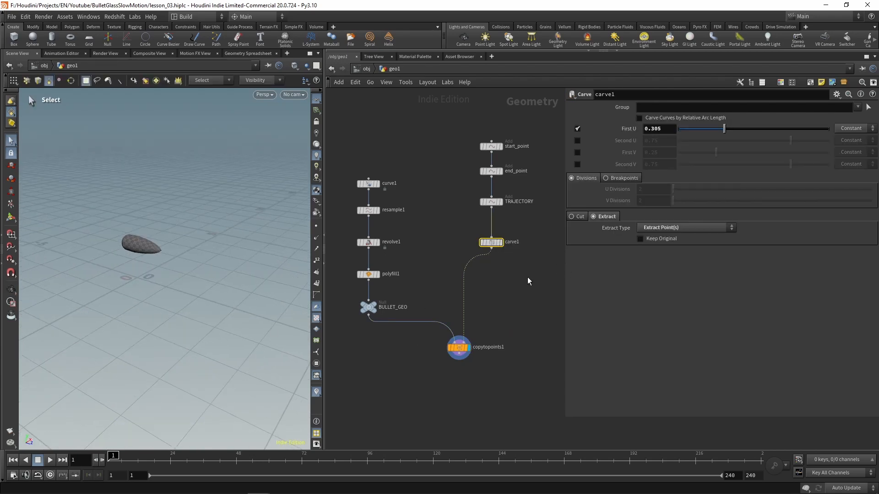
drag(718, 130, 671, 147)
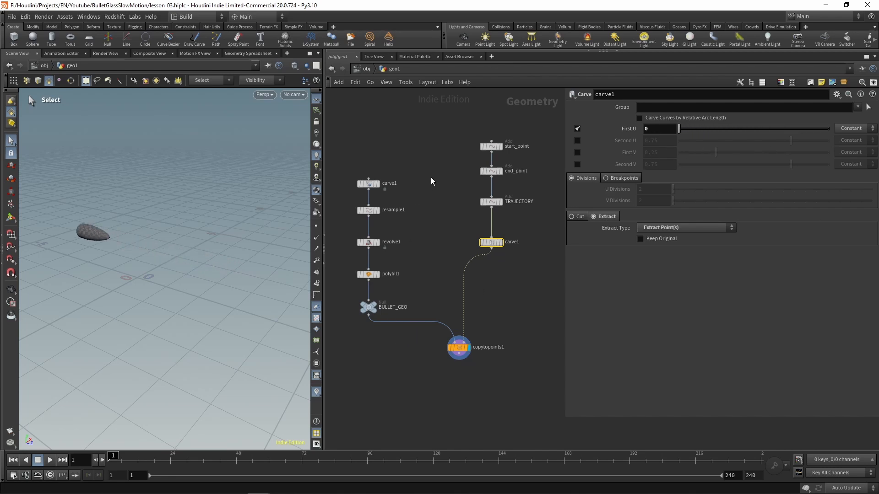
scroll(435, 193, down, 5)
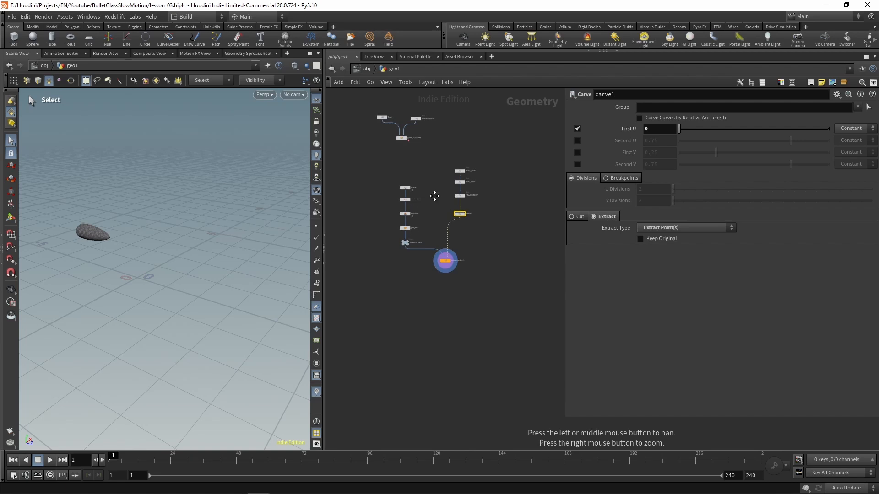
Show glass_fractures as a template so the bullet can be compared in size with the glass pane
drag(435, 194, 463, 258)
scroll(432, 188, up, 6)
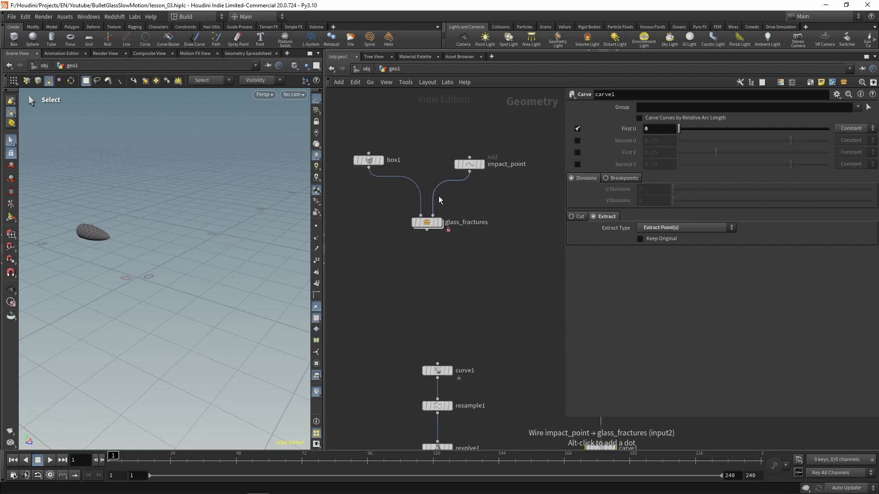
click(442, 232)
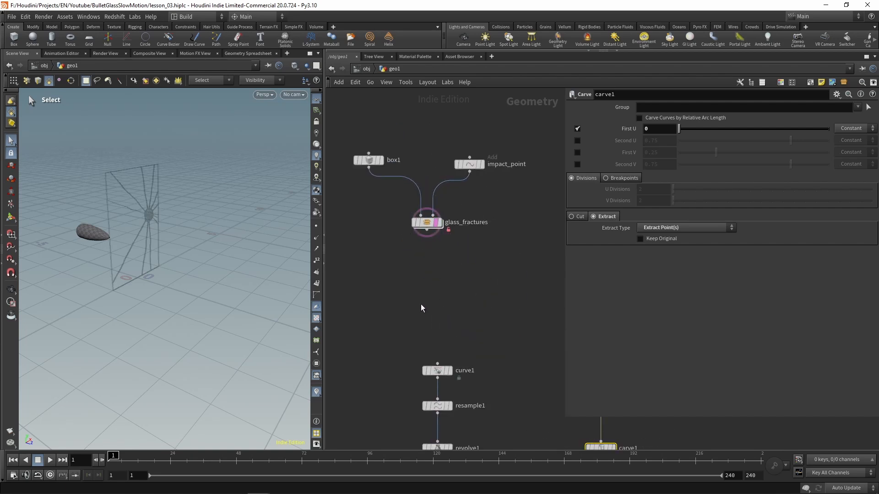
alt+drag(103, 228, 101, 218)
alt+right_drag(102, 218, 189, 220)
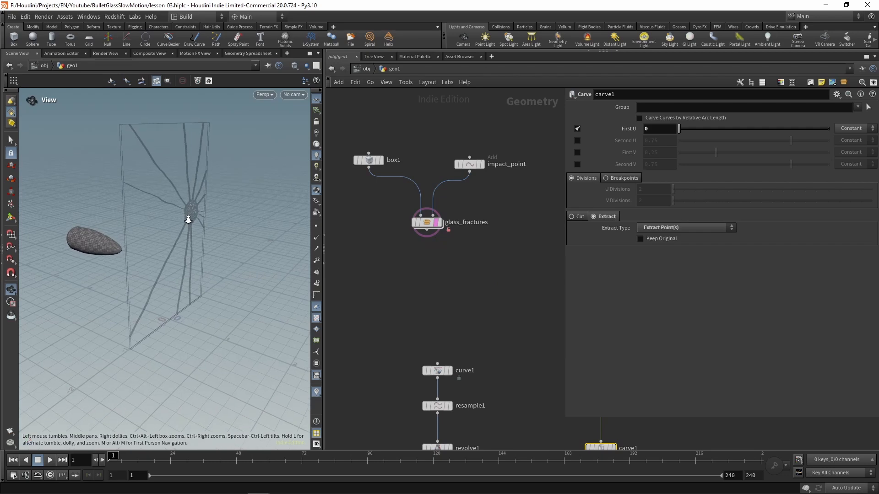
Space the curve1 to polyfill1 nodes closer together and insert a Transform node between polyfill1 and BULLET_GEO
middle_drag(422, 319, 415, 121)
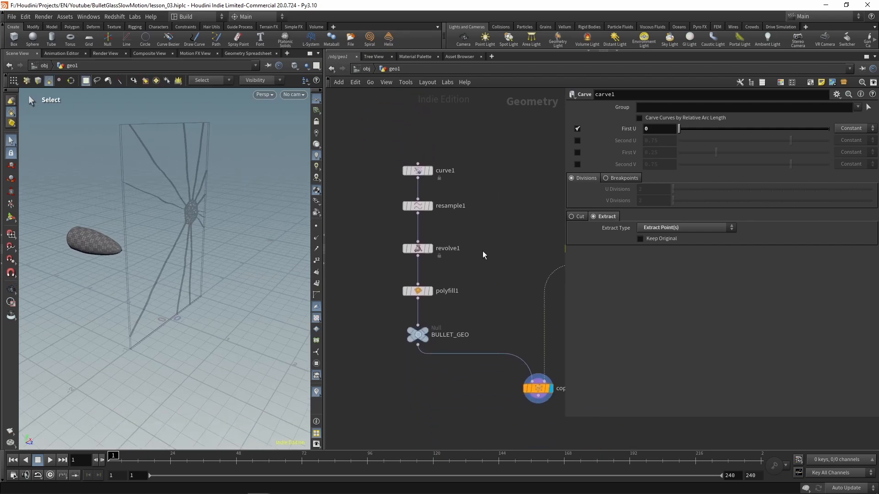
drag(374, 161, 416, 251)
key(shift+l)
click(445, 281)
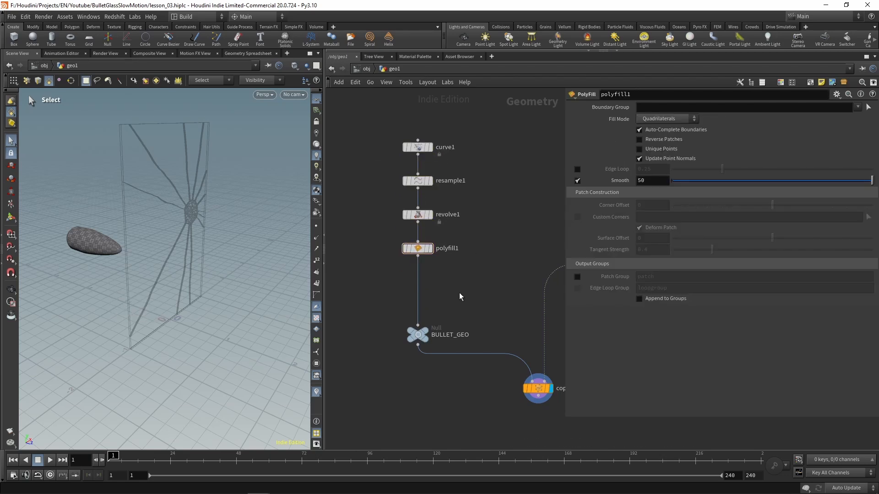
key(Tab)
key(Escape)
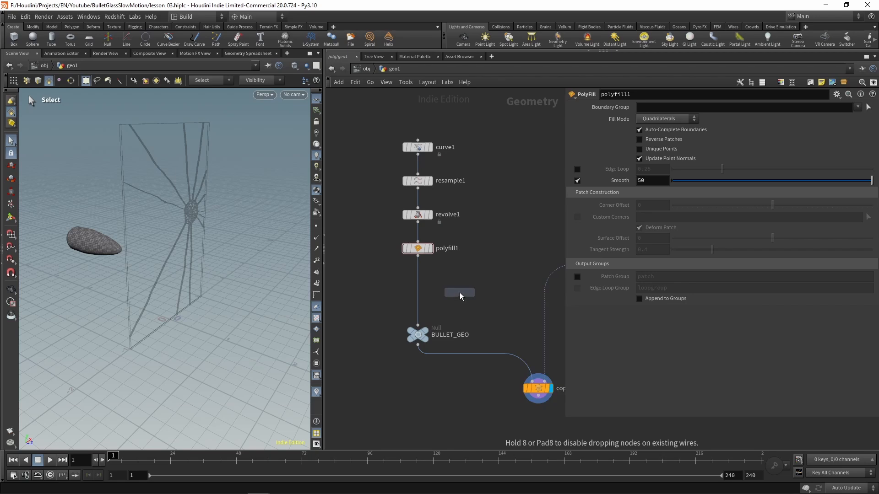
click(420, 286)
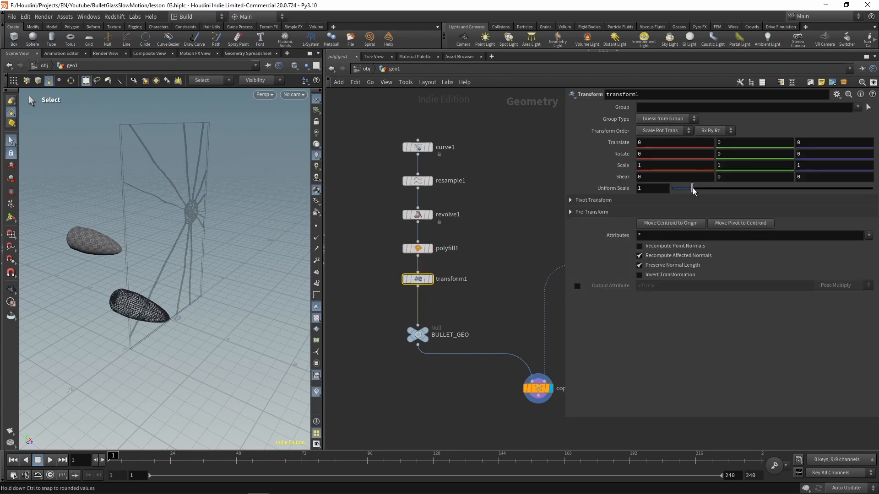
Set the Uniform Scale of transform1 to 0.15 and check the bullet against the glass in the right and perspective views
drag(693, 187, 675, 197)
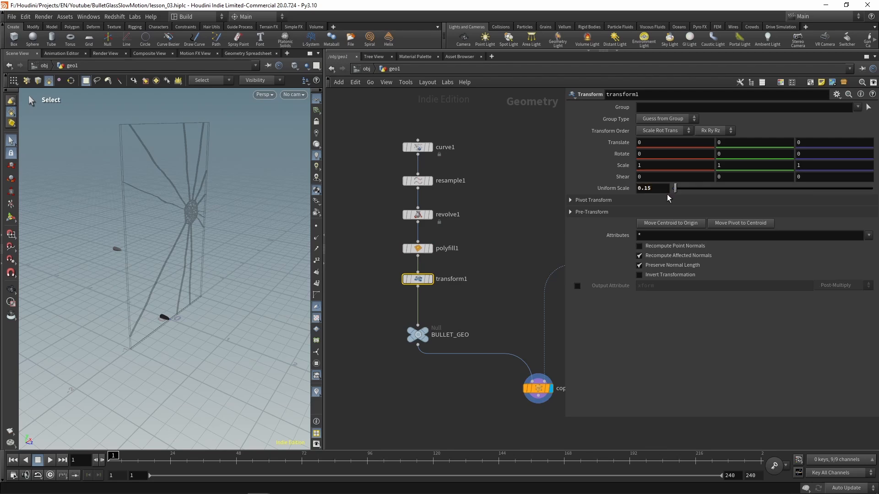
key(Escape)
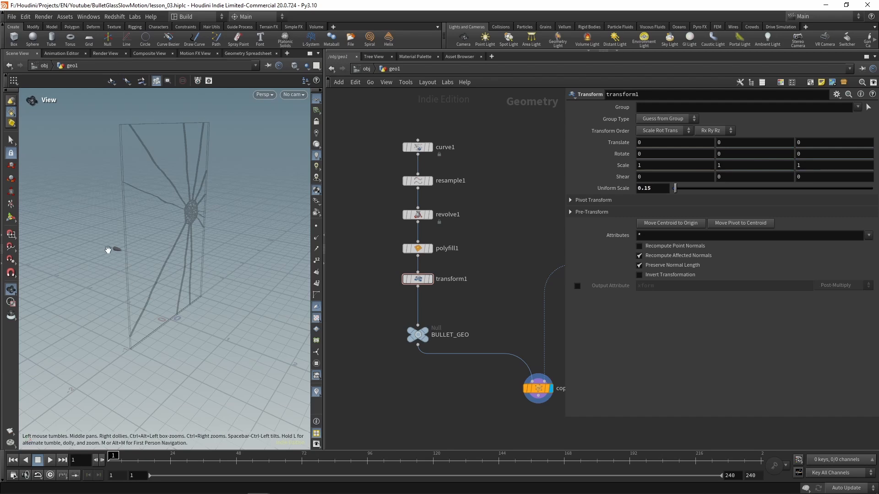
drag(108, 250, 212, 249)
key(space+4)
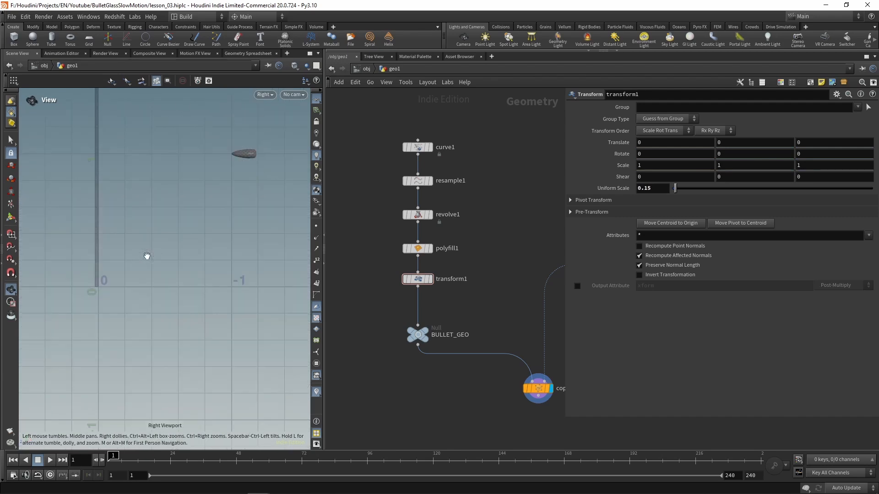
middle_drag(187, 185, 185, 314)
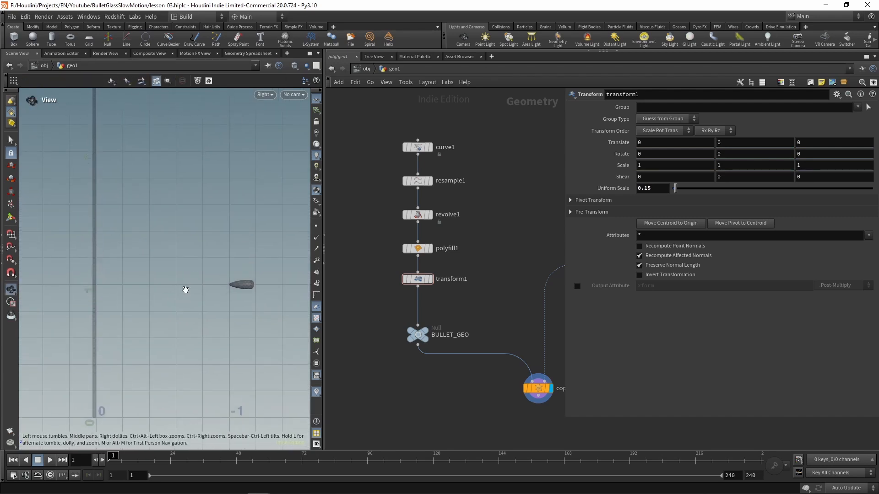
right_drag(186, 290, 145, 321)
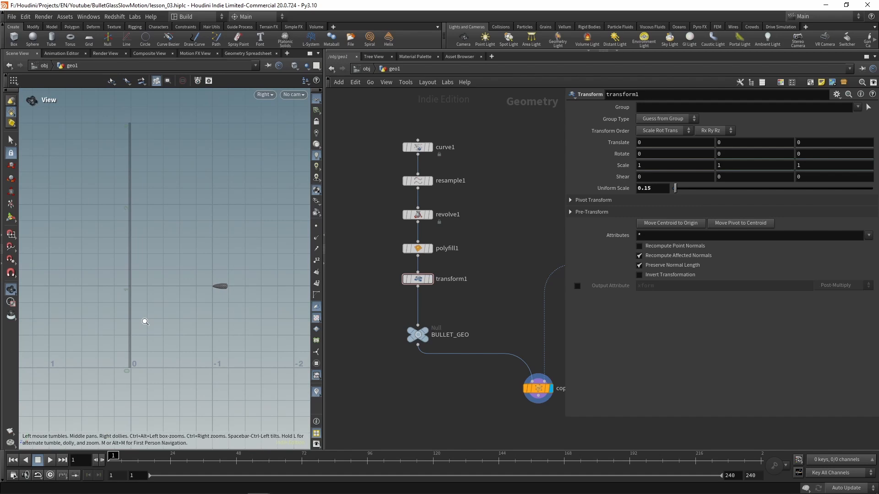
key(space+1)
mouse_move(162, 246)
mouse_down()
mouse_move(103, 233)
mouse_move(165, 243)
mouse_move(155, 244)
mouse_up()
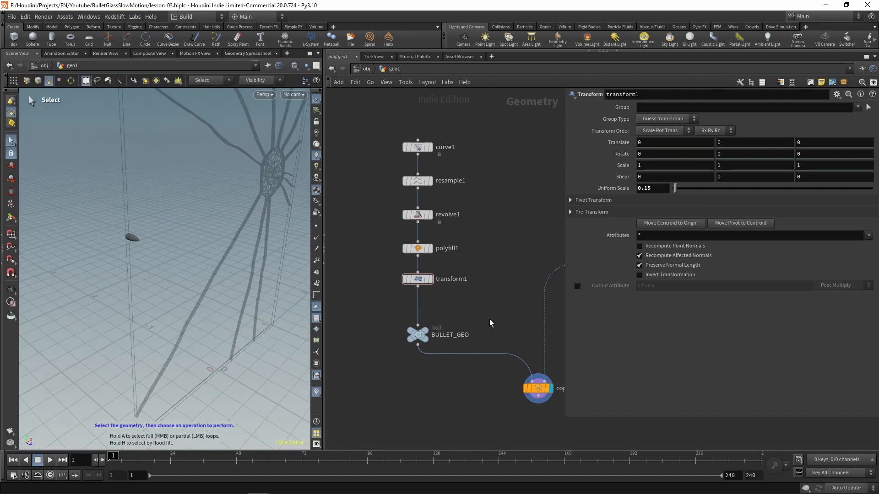
Insert a Name node between BULLET_GEO and copytopoints1 and set its Name value to bullet
middle_drag(489, 319, 433, 289)
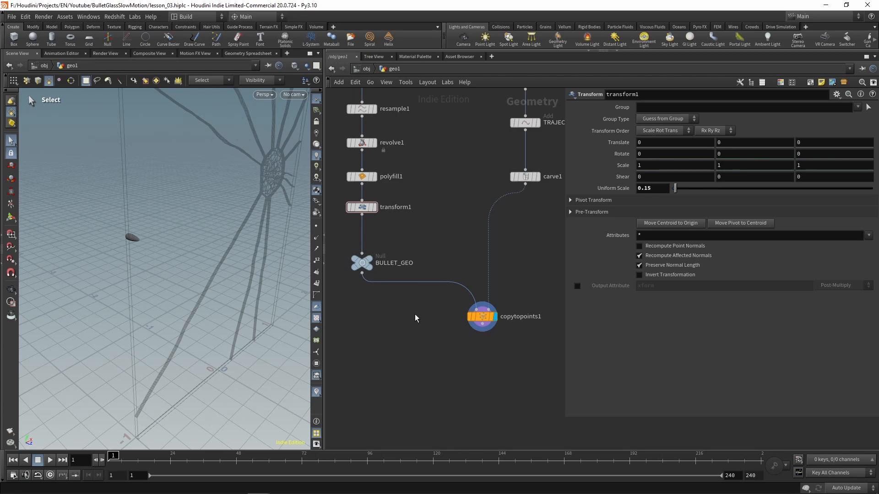
key(Tab)
text(name)
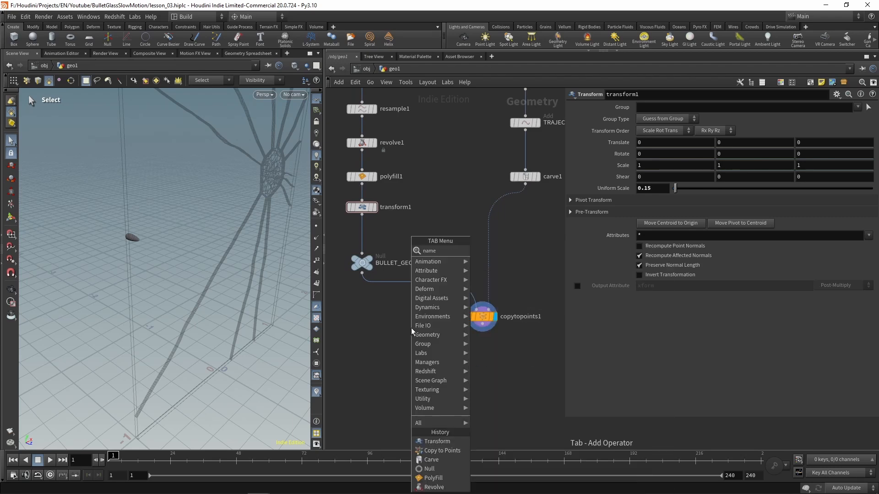
key(Return)
click(391, 295)
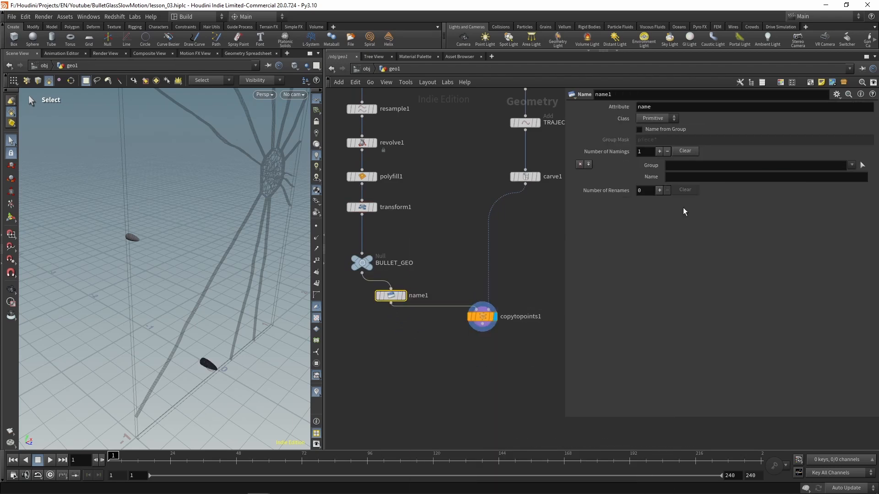
click(708, 179)
text(b)
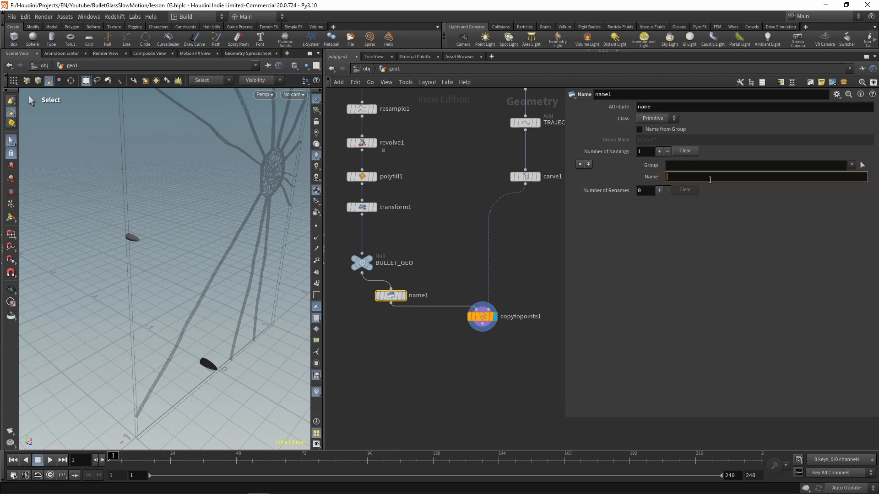
text(ullet)
key(Return)
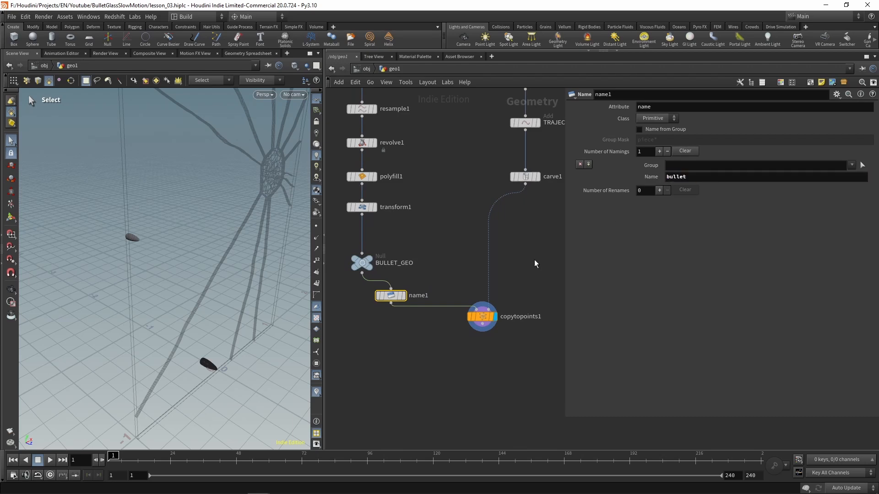
Insert an Assemble node after name1 with Create Name Attribute off and Create Packed Primitives on, and align both nodes under BULLET_GEO
key(Tab)
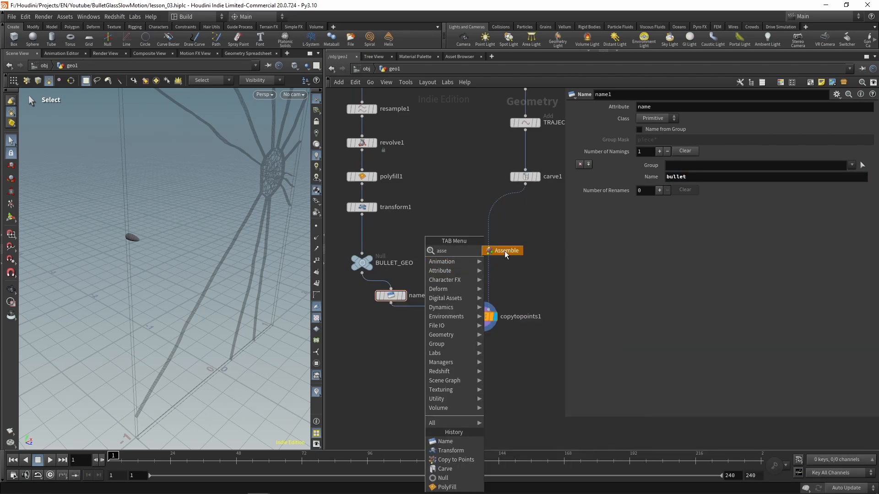
click(503, 251)
click(415, 313)
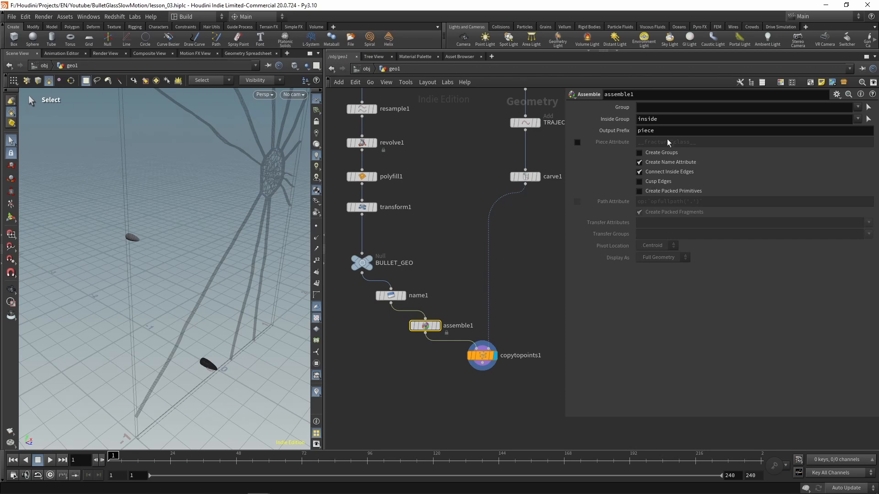
click(639, 162)
click(639, 191)
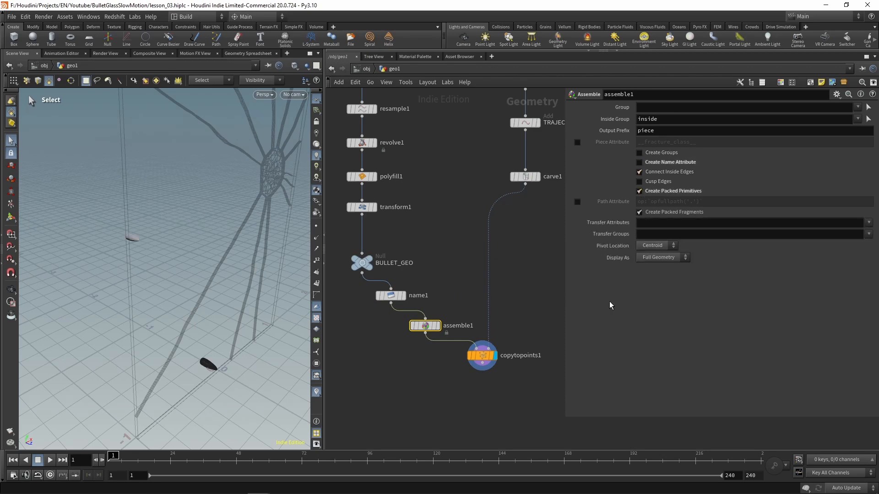
drag(391, 295, 362, 289)
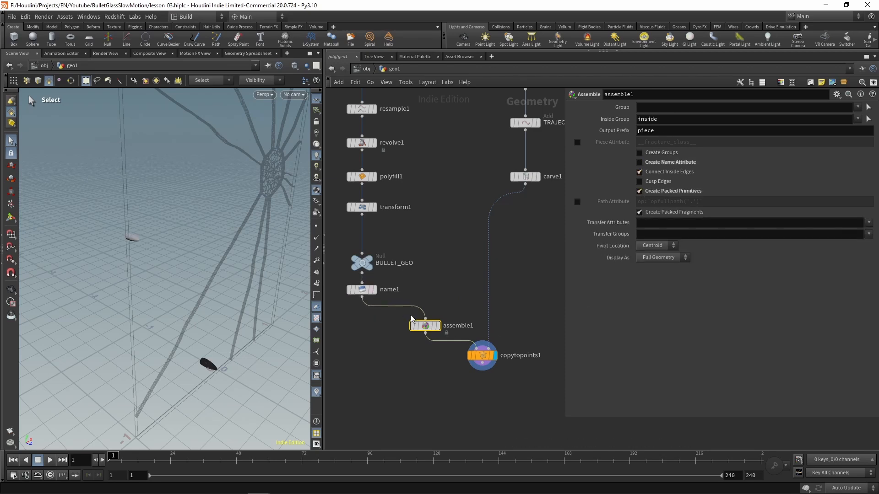
drag(411, 323, 348, 314)
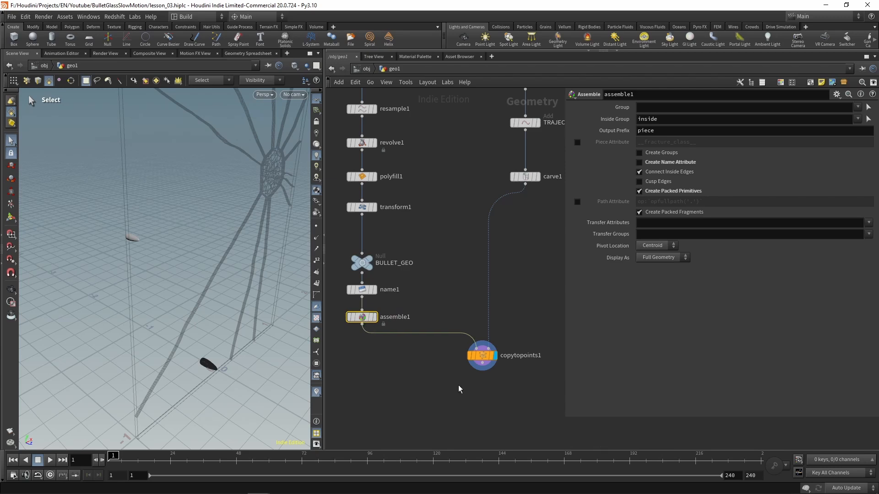
Inspect the point attributes of copytopoints1 in the geometry spreadsheet and return to the scene view
click(505, 330)
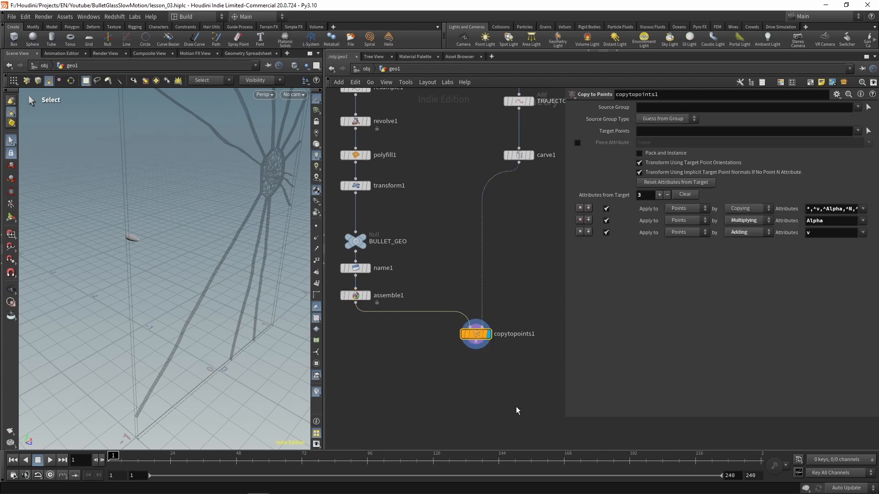
click(248, 53)
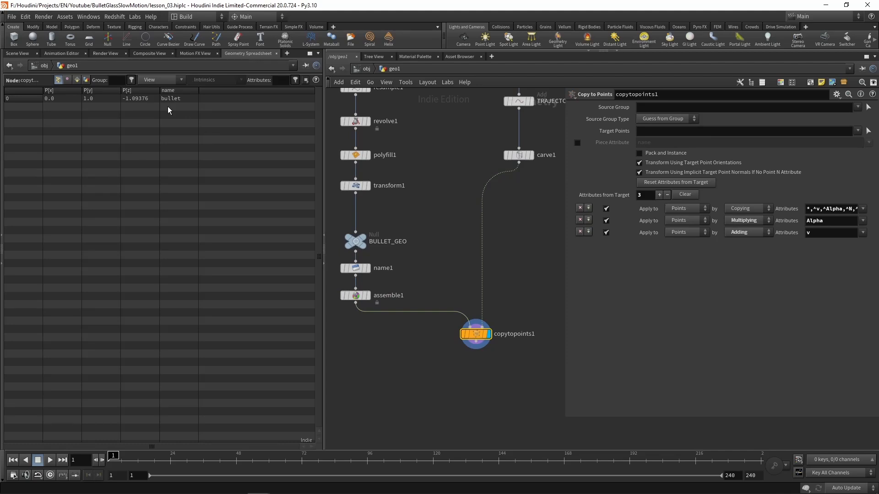
click(14, 54)
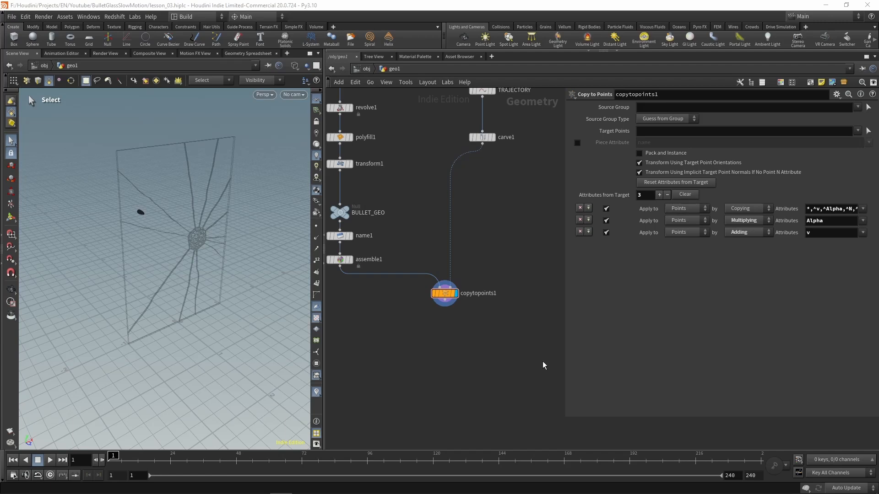
Add a Null node below copytopoints1 and rename it BULLET_ANIM
key(Tab)
text(null)
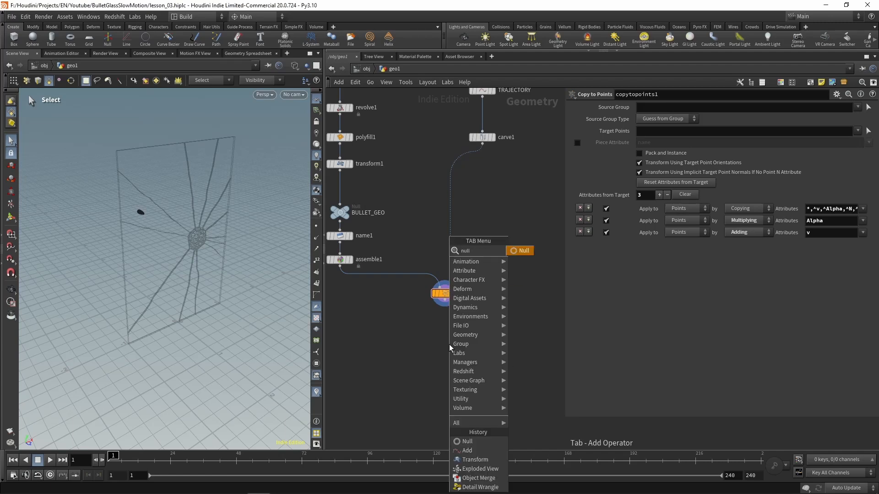
key(Return)
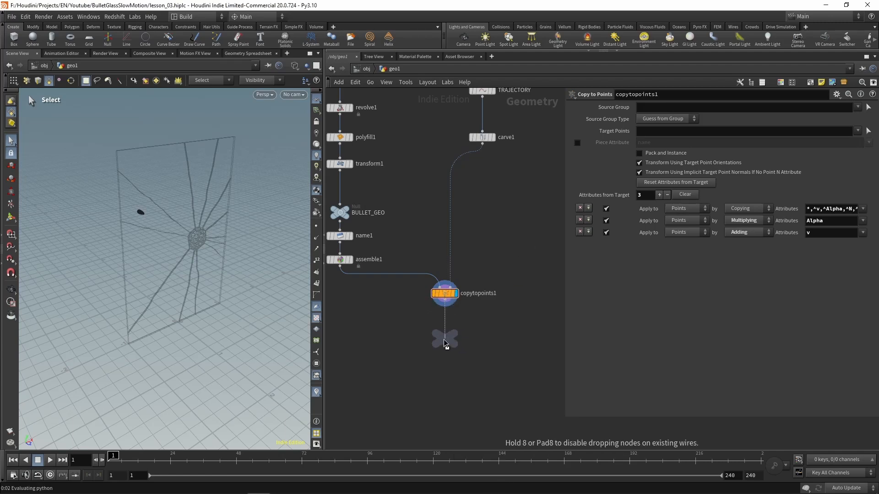
click(445, 340)
double_click(462, 339)
text(BU)
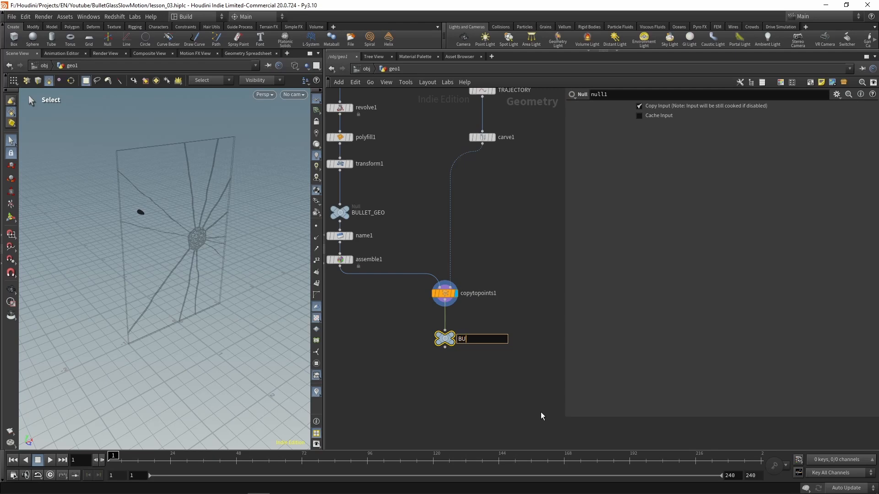
text(LLET_ANIM)
key(Return)
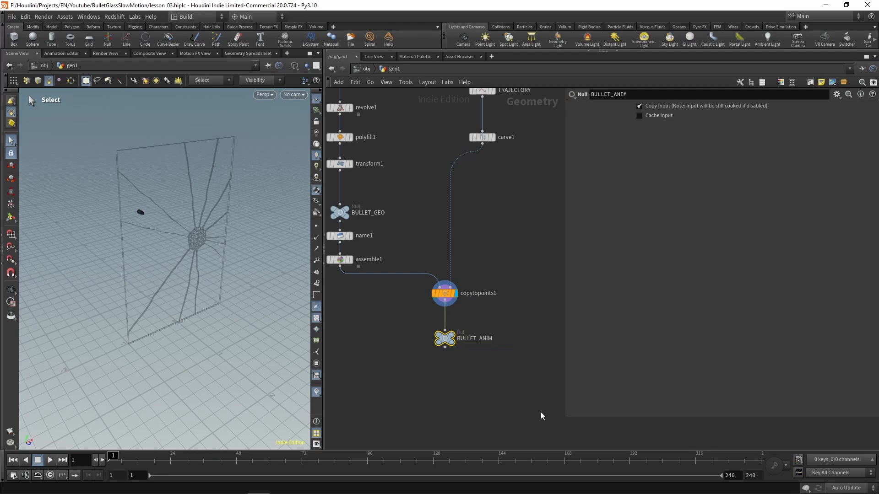
Move the box1, impact_point and glass_fractures nodes to the right of the trajectory nodes in the network
scroll(494, 229, down, 5)
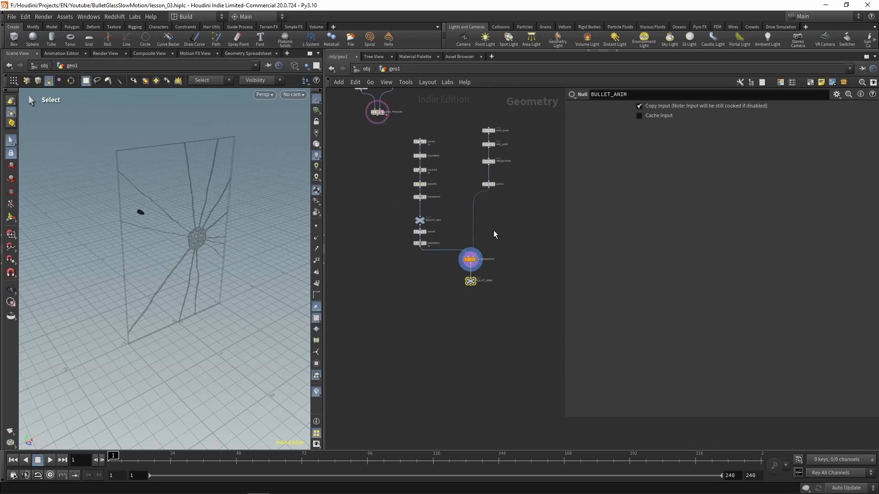
middle_drag(500, 216, 484, 275)
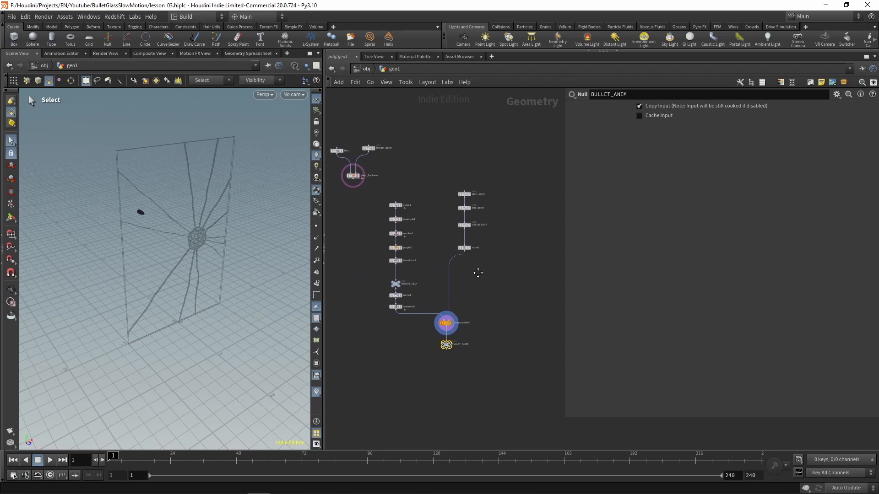
drag(404, 124, 544, 251)
middle_drag(493, 276, 406, 257)
scroll(460, 208, up, 5)
Delete the impact_point node that feeds the second input of glass_fractures
click(460, 159)
drag(460, 158, 509, 199)
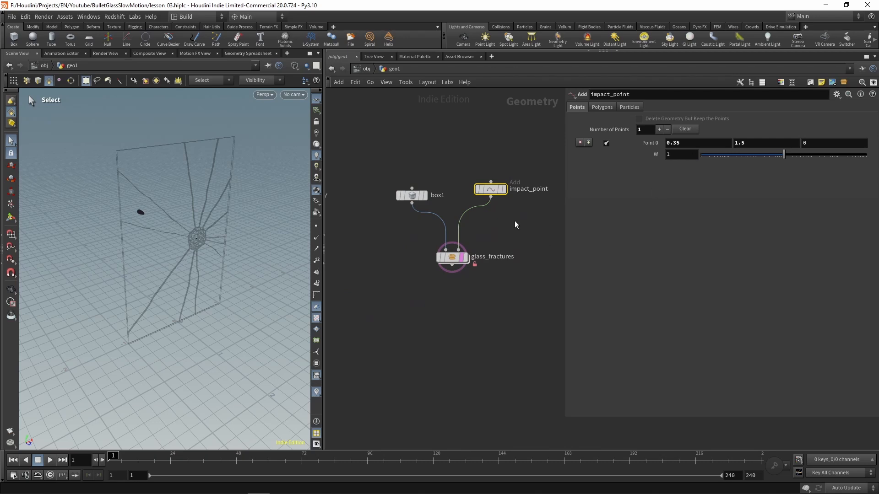
key(Delete)
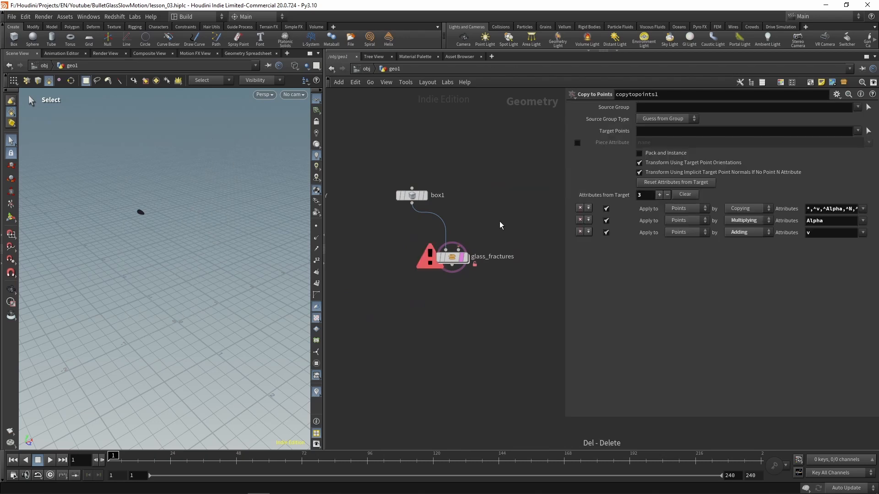
scroll(476, 216, down, 1)
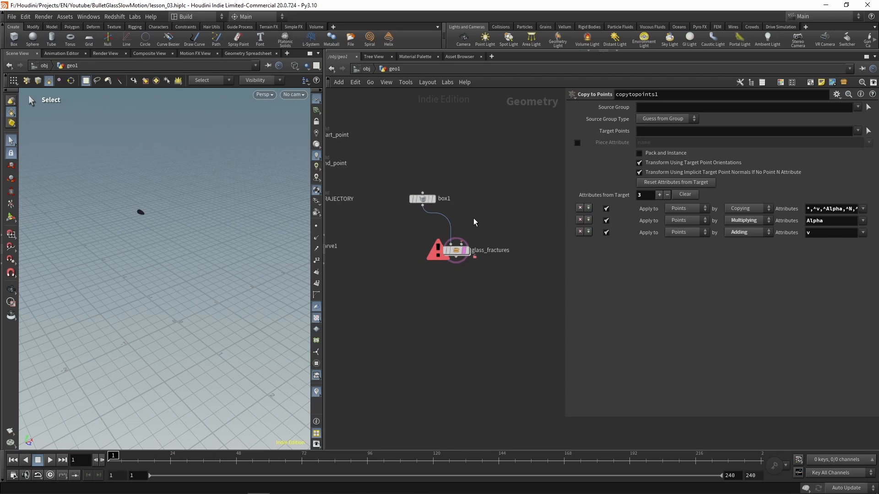
Add a Detail Wrangle node beside box1 and connect box1 to its second input
middle_drag(379, 242, 408, 256)
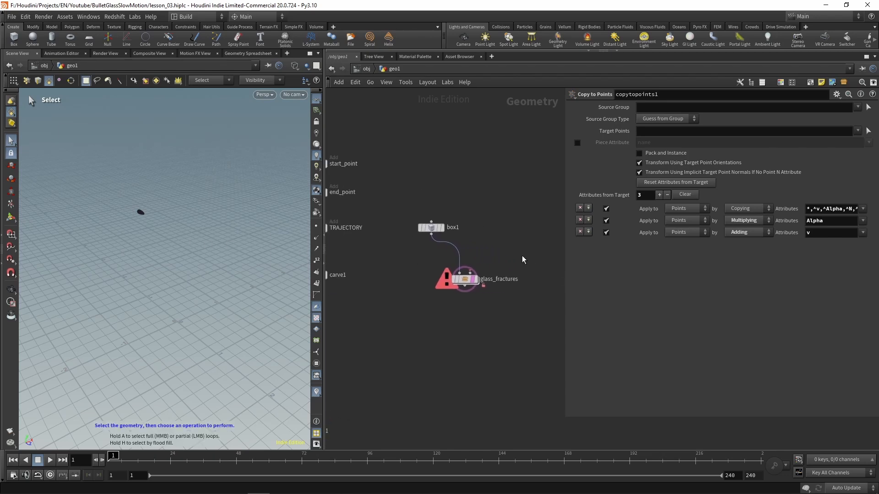
key(Tab)
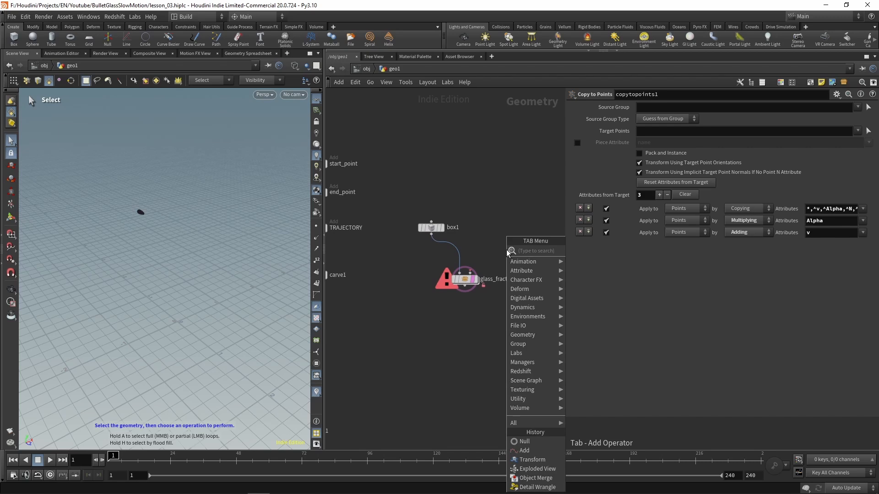
text(detail)
key(Down)
key(Return)
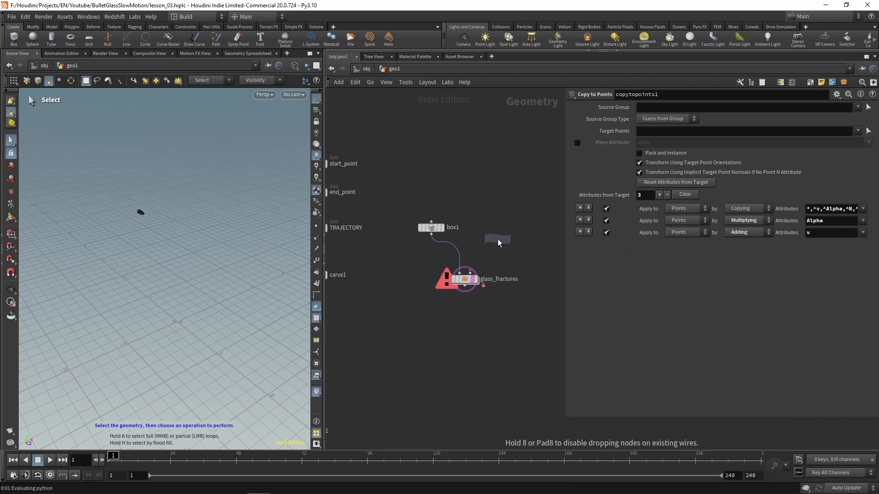
click(499, 239)
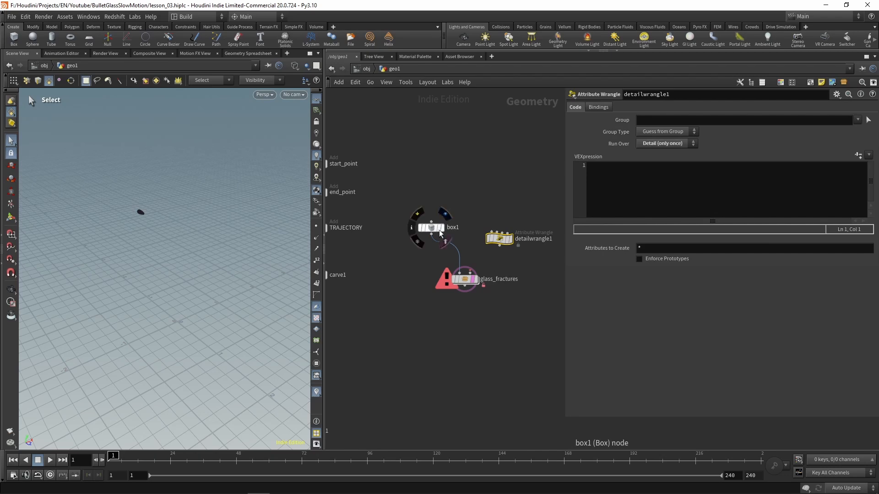
drag(432, 228, 497, 232)
key(h)
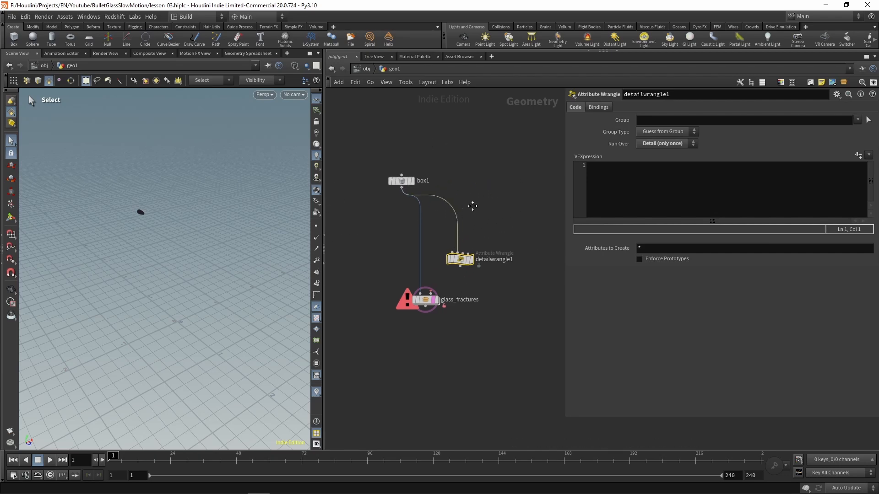
Add an Object Merge node that loads /obj/geo1/TRAJECTORY and connect it to the third input of detailwrangle1
key(Tab)
text(obj)
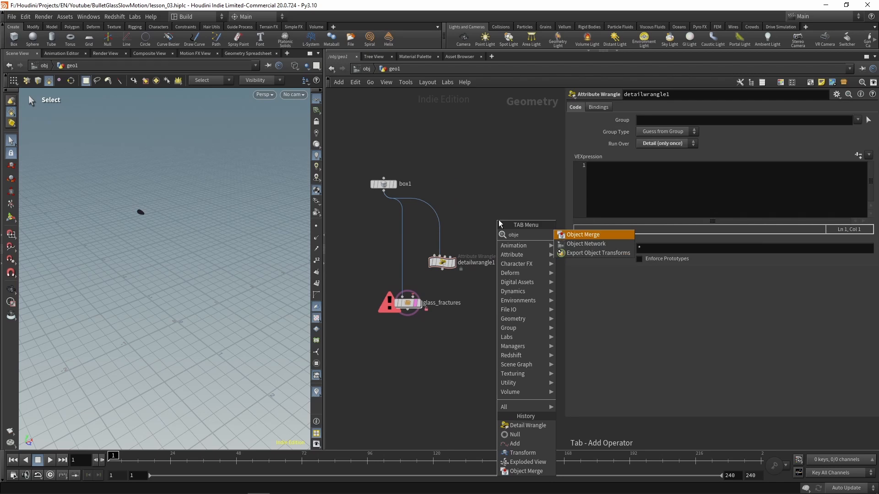
key(Return)
click(500, 219)
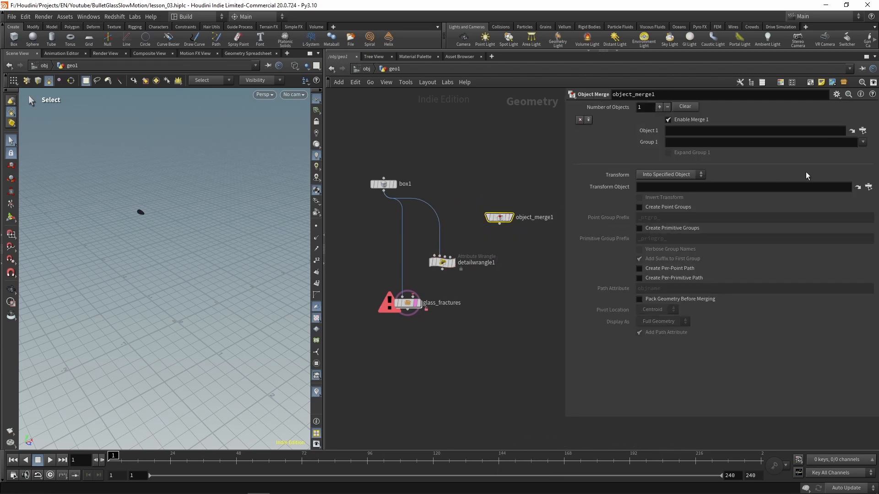
click(863, 130)
double_click(819, 93)
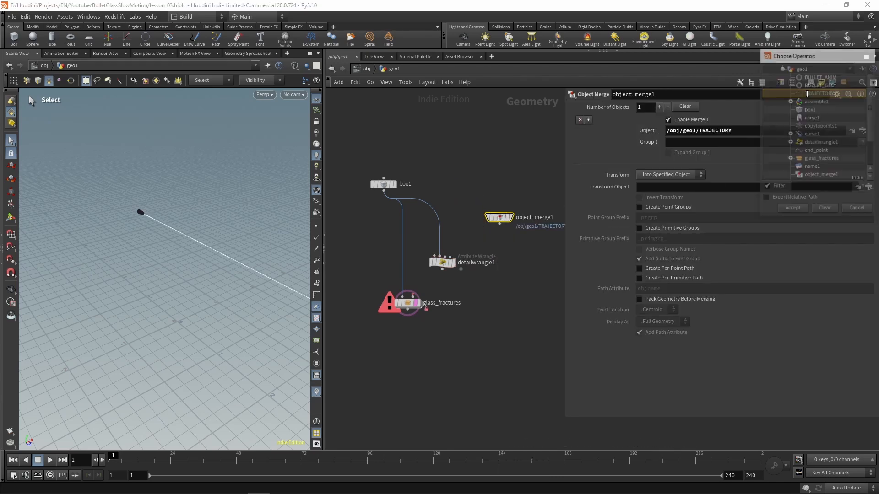
drag(500, 224, 440, 257)
Display detailwrangle1 and begin its VEX code with vector start_pos = point(2, "P", 0);
click(445, 267)
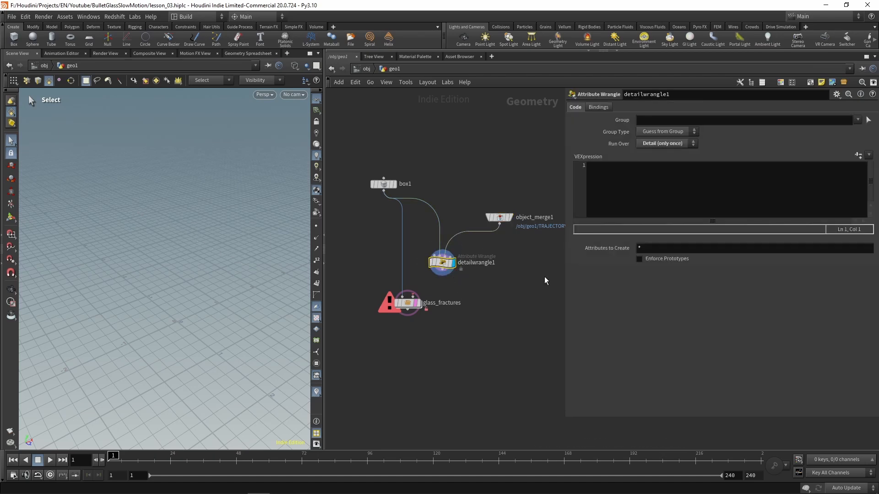
click(641, 194)
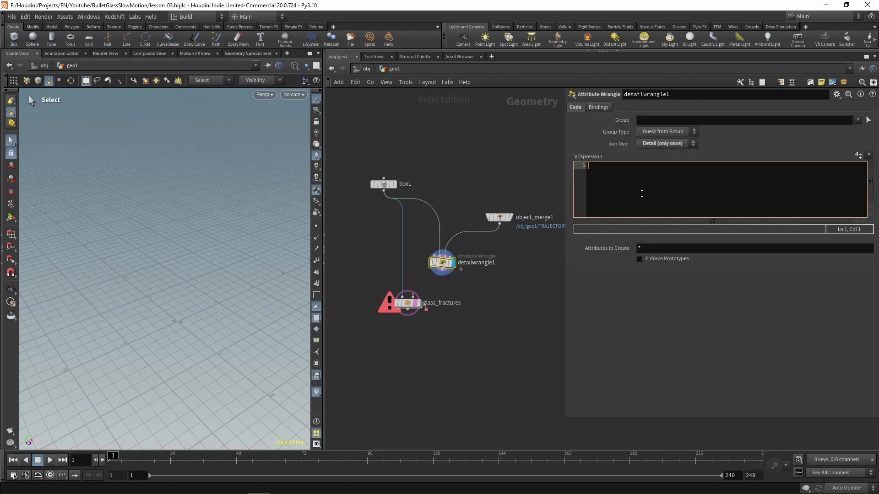
text(vector s)
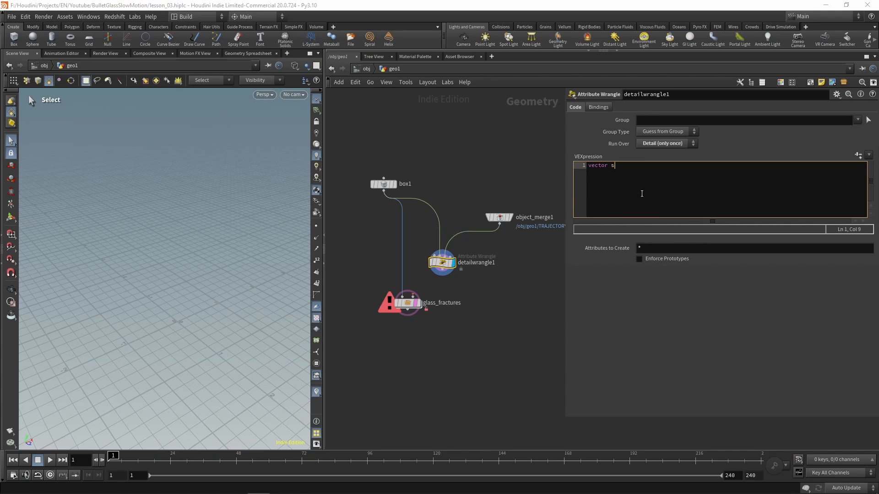
text(tart_pos = point)
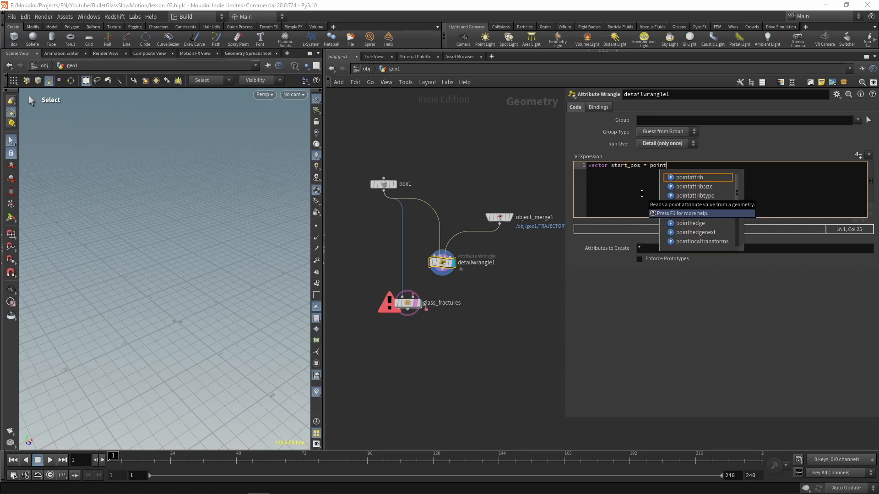
text(()
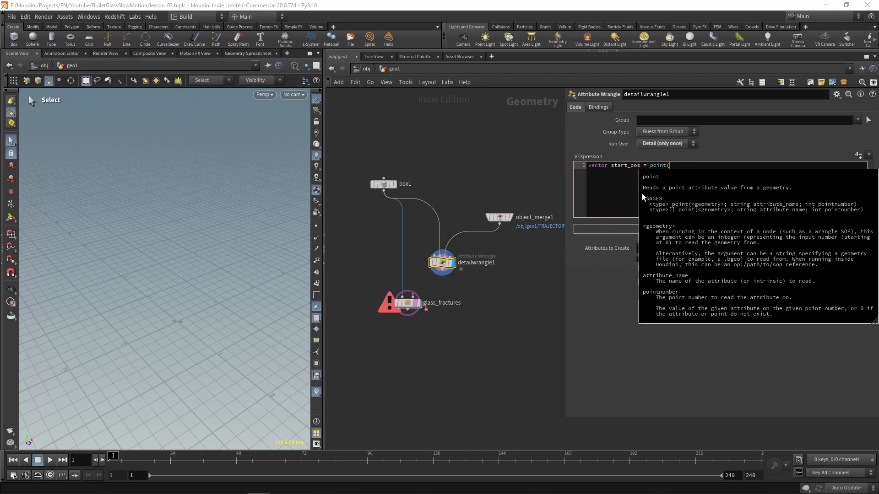
text(2, "P)
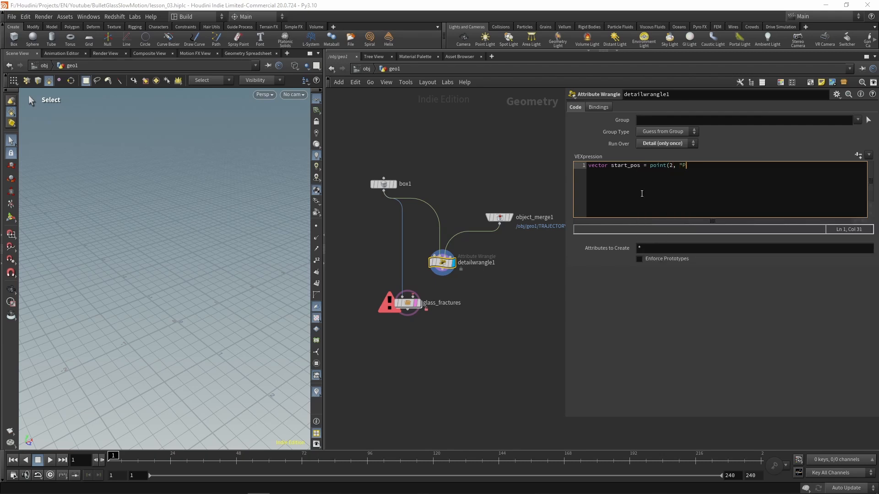
text(", 0);)
Duplicate the start_pos line in the VEX code and change the copy to vector end_pos = point(2, "P", 1);
key(ctrl+a)
key(ctrl+c)
key(End)
key(Return)
key(ctrl+v)
key(Left)
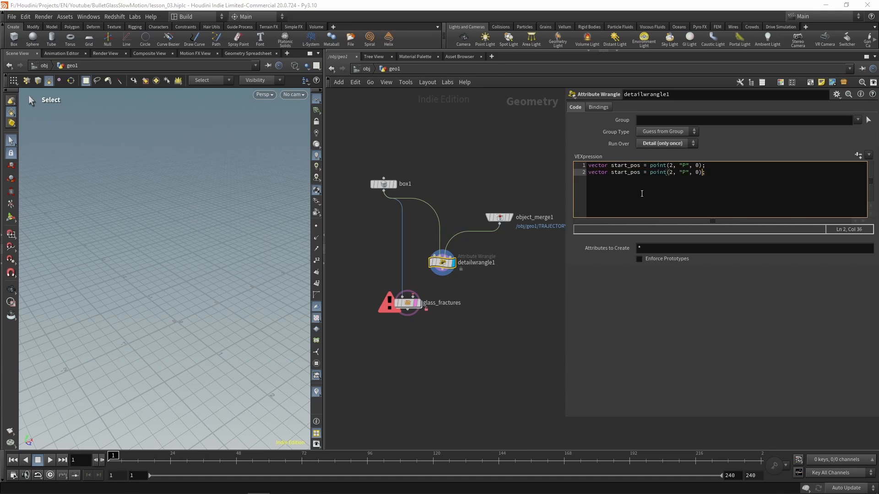
key(BackSpace)
text(1)
key(Left)
key(Left)
key(Left)
key(Left)
key(Left)
key(Left)
key(Left)
key(Left)
key(Left)
key(Left)
key(Left)
key(Left)
key(Left)
key(Left)
key(Left)
key(Left)
key(Left)
key(Left)
key(Left)
key(Left)
key(BackSpace)
key(BackSpace)
key(BackSpace)
key(BackSpace)
key(BackSpace)
text(end)
Add the line vector dir = end_pos - start_pos; to the wrangle code
key(Return)
text(vector dir)
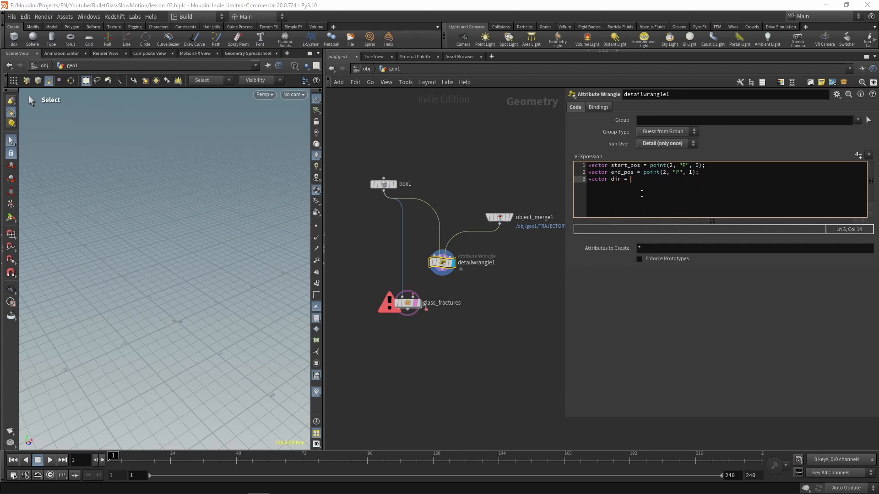
text( = end)
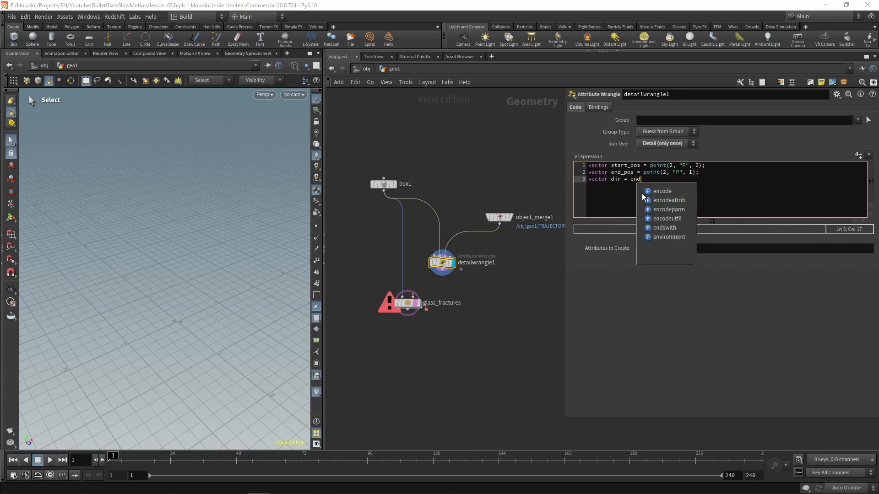
text(_pos - s)
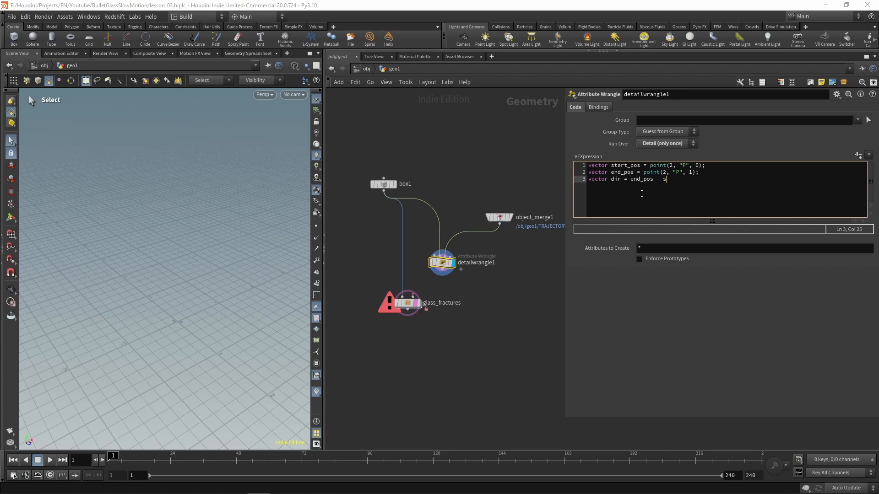
text(tart_pos;)
After a blank line, declare vector intersect_pos; and float u, v; in the wrangle code
key(Return)
key(Return)
text(vector intersect_pos)
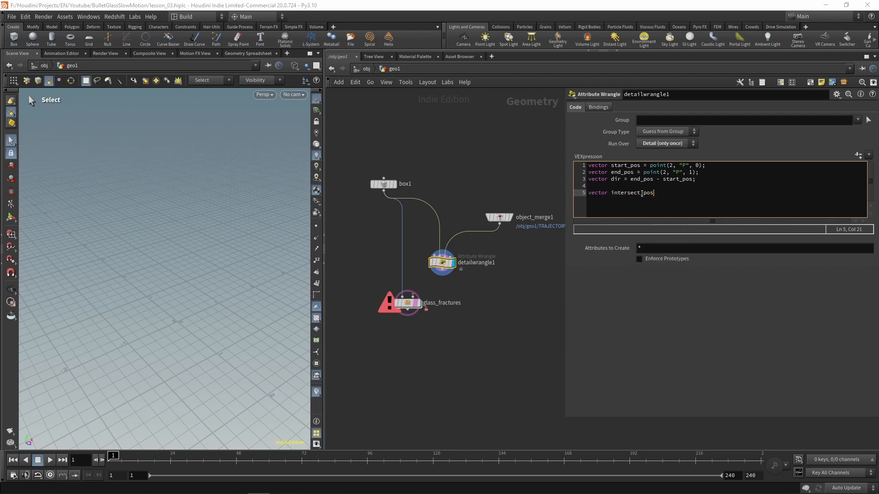
text(;)
key(Return)
text(float u, v;)
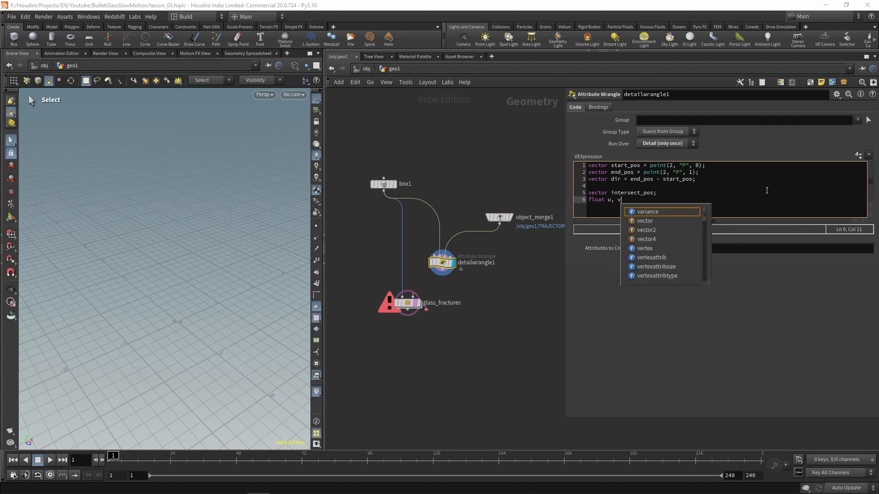
Add the line int result = intersect(1, start_pos, dir, intersect_pos, u, v); below the declarations, separated by a blank line
key(Return)
key(Return)
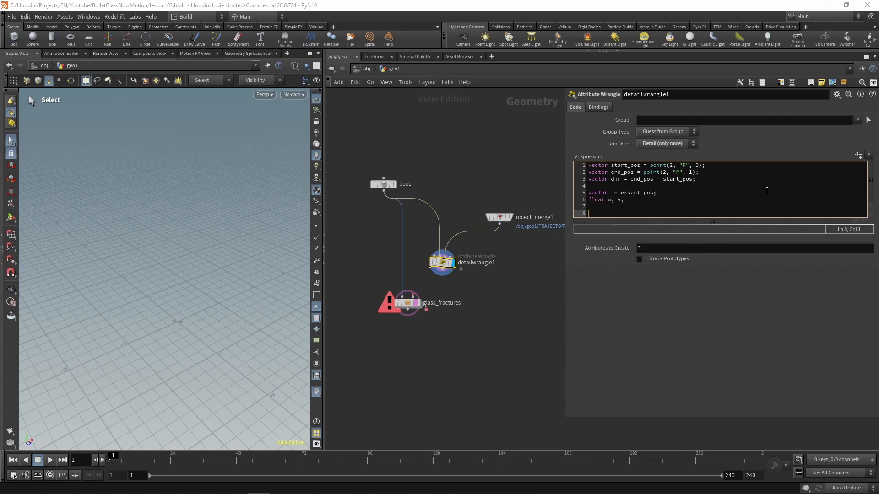
key(Return)
key(Up)
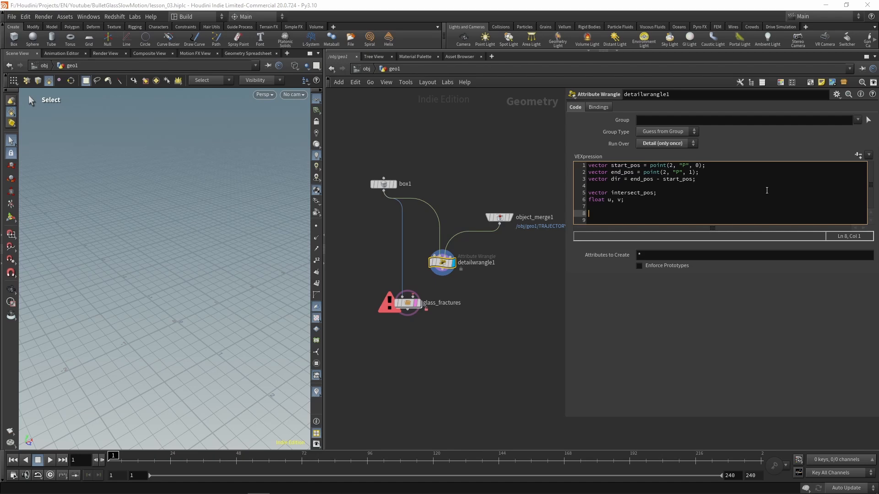
text(int result = intersect/()
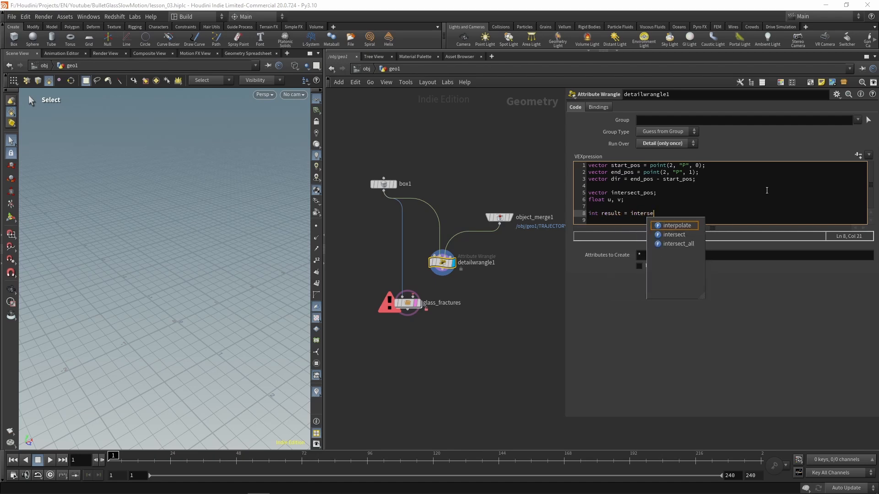
key(BackSpace)
key(BackSpace)
text(()
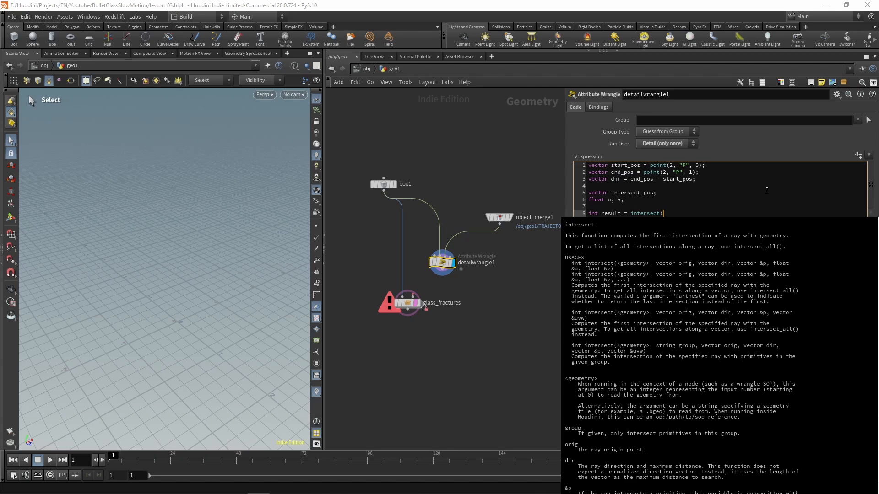
text(1, start_pos,)
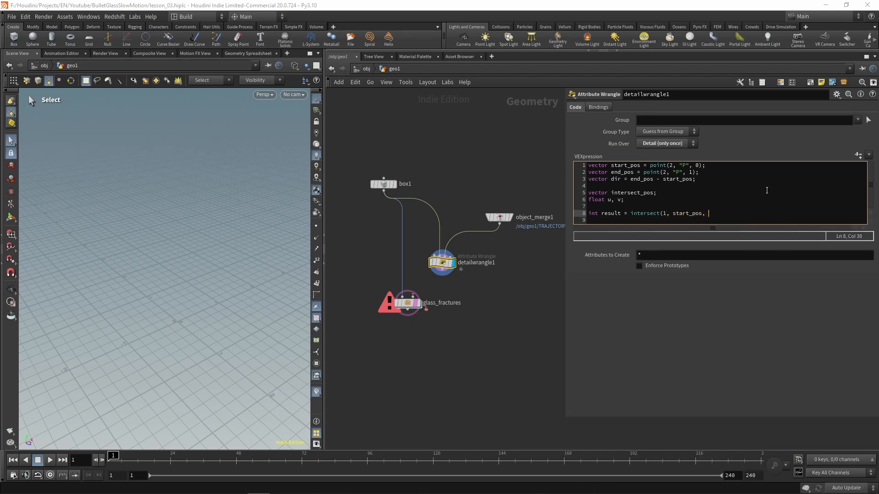
text(dir, intersect_)
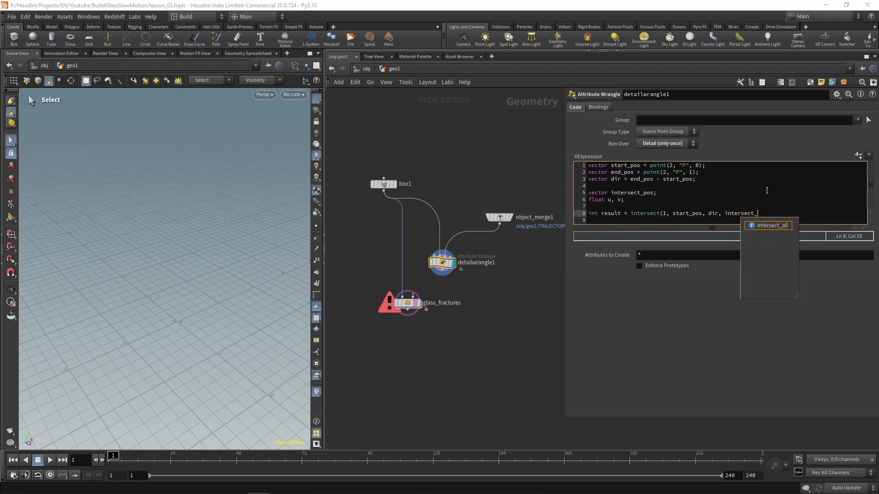
text(pos, u,)
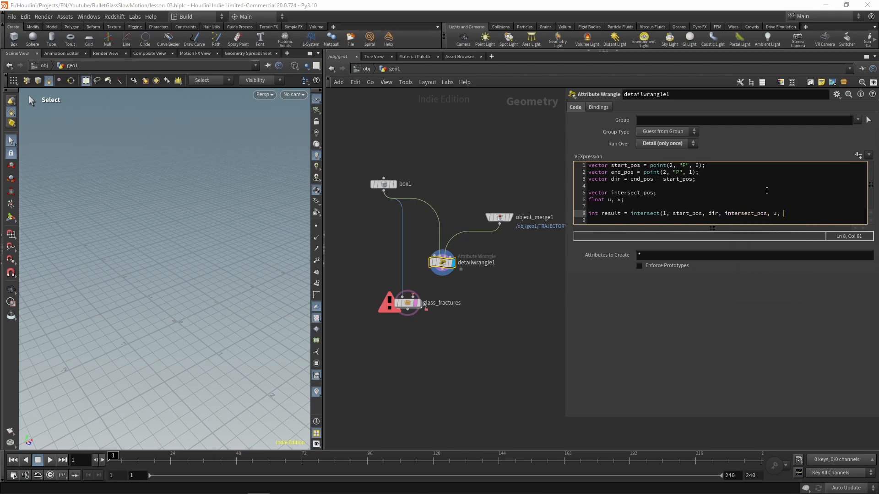
text( v);)
key(Return)
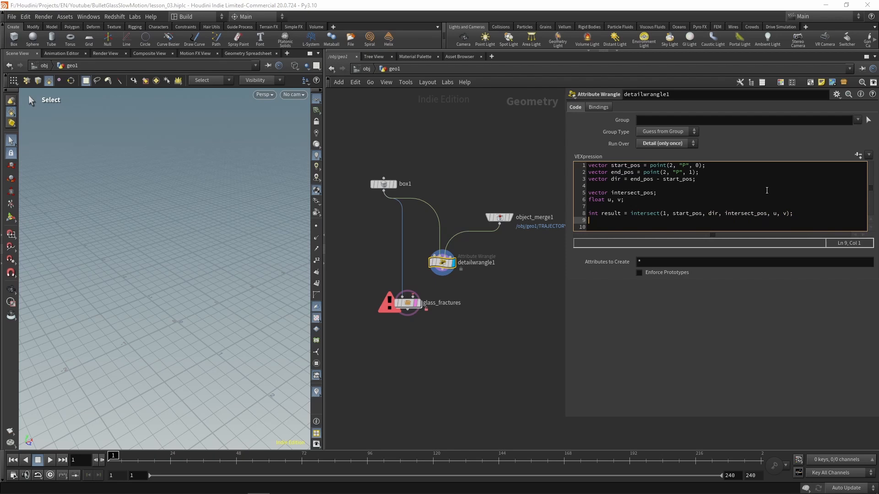
Add an if(result < 0) block containing warning("There is no intersection between the box and the trajectory");
click(613, 226)
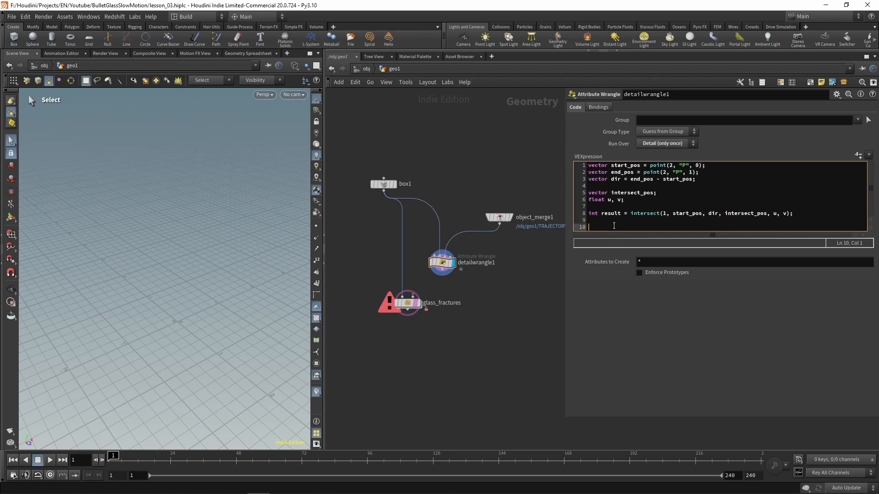
key(Up)
text(if(result < )
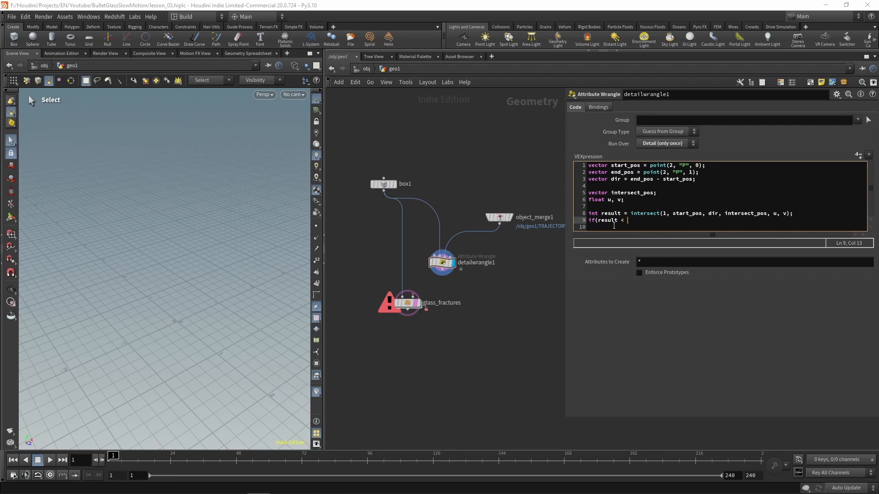
text(0) {)
key(Return)
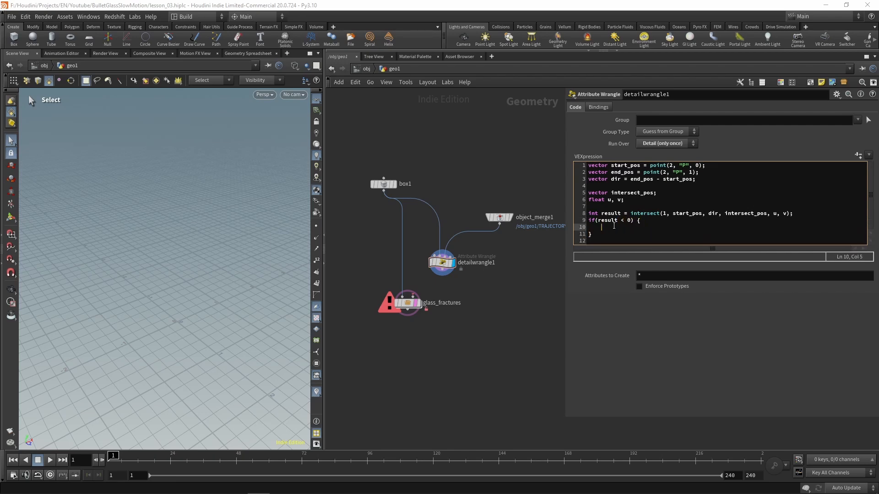
text(warning();)
text("")
text(There is no )
text(intersection )
text(between )
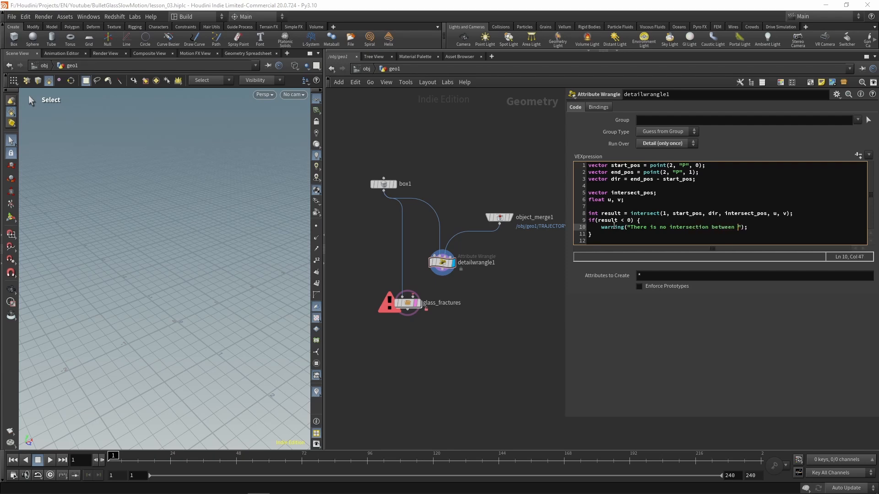
text(the box and the trajectory)
key(Down)
key(Down)
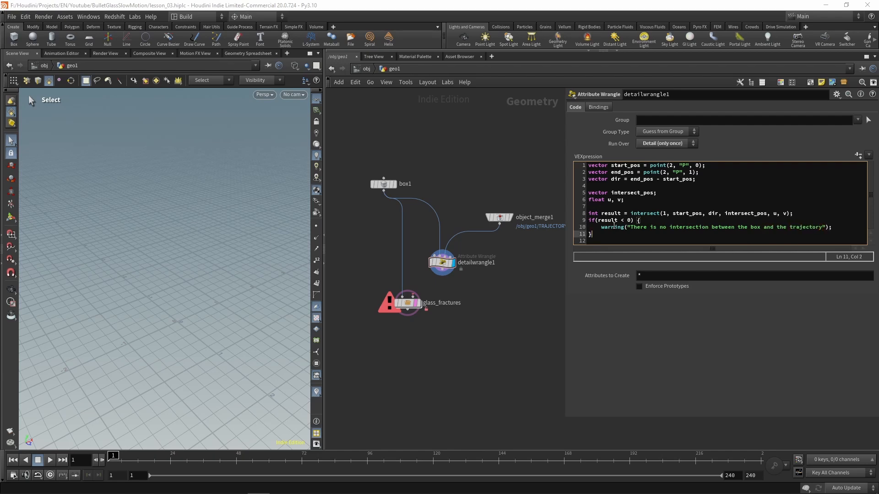
Add blank lines below the if block and insert return; after the warning inside it
key(Return)
key(Return)
key(Up)
key(Up)
key(Up)
key(Up)
key(End)
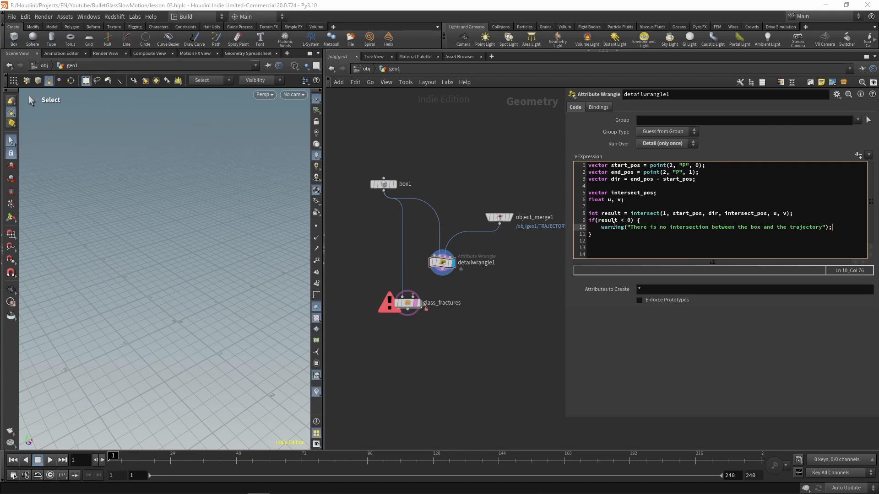
key(Return)
text(return;)
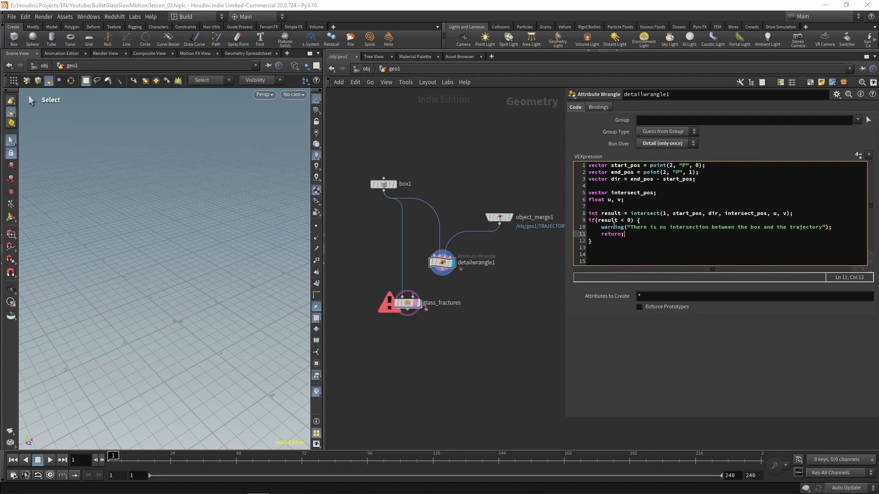
Add the line addpoint(0, intersect_pos); below the if block and wire the wrangle into the second input of glass_fractures
key(Down)
key(Down)
key(Down)
text(addpoint(0, intersect_pos;)
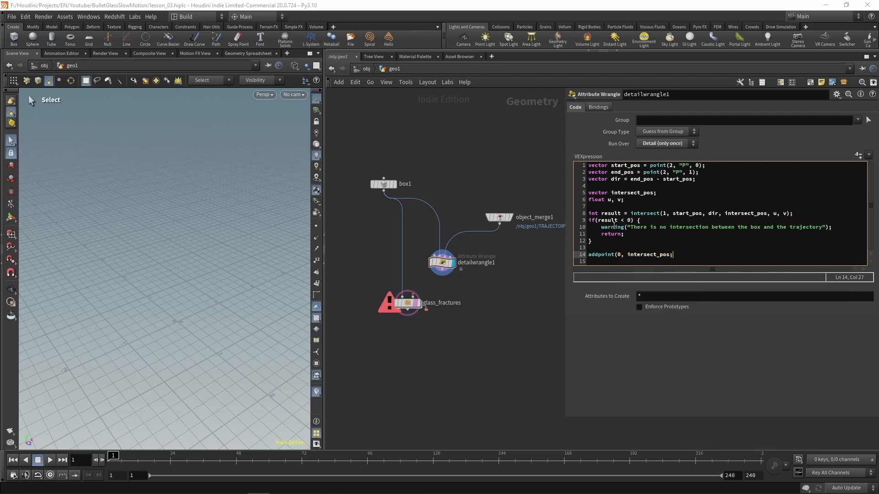
key(Down)
click(514, 333)
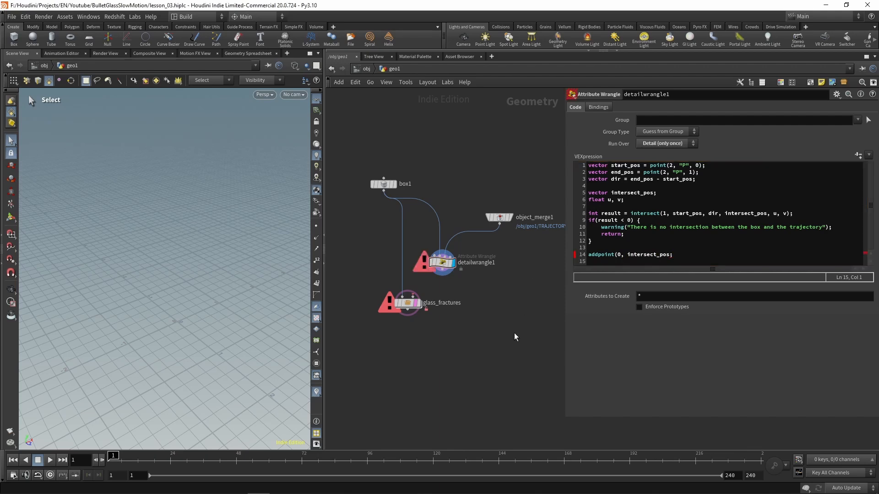
click(668, 255)
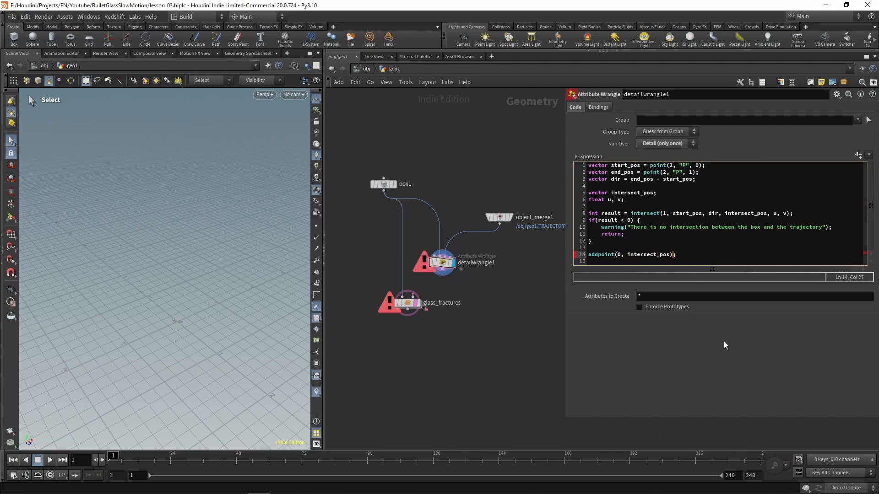
drag(443, 273, 416, 298)
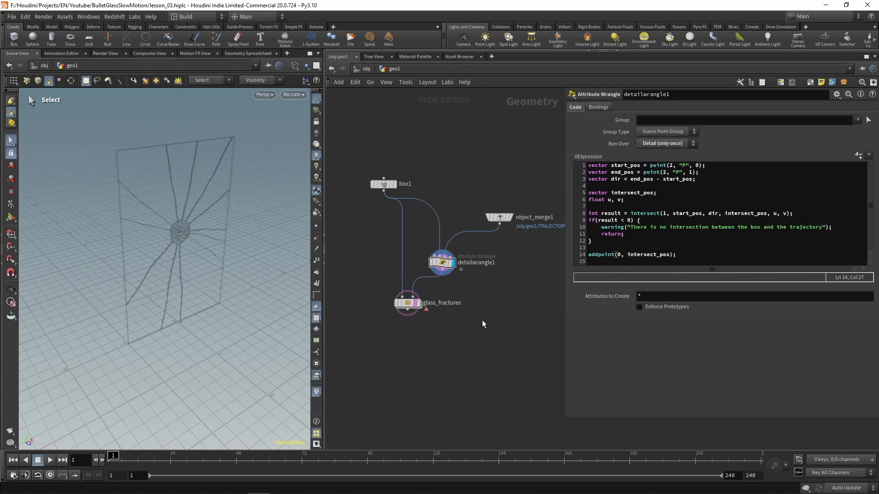
Move the start_point along X to about -0.22 to shift the impact position on the glass
key(h)
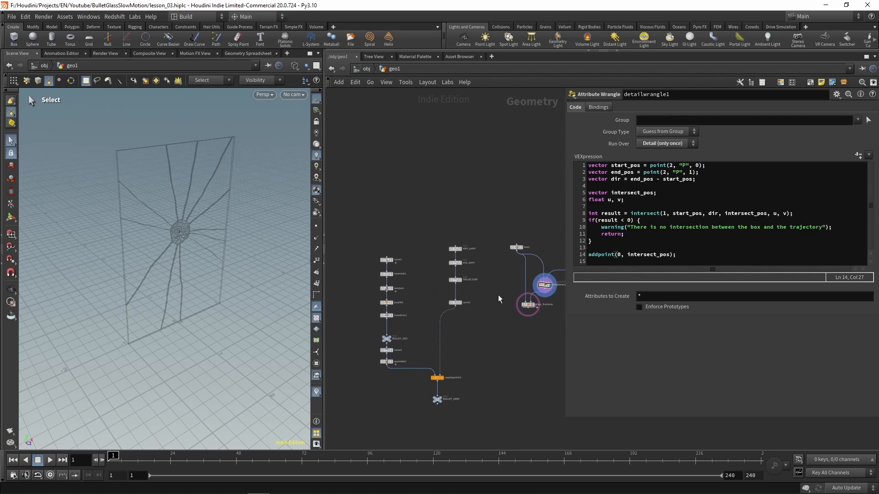
click(455, 248)
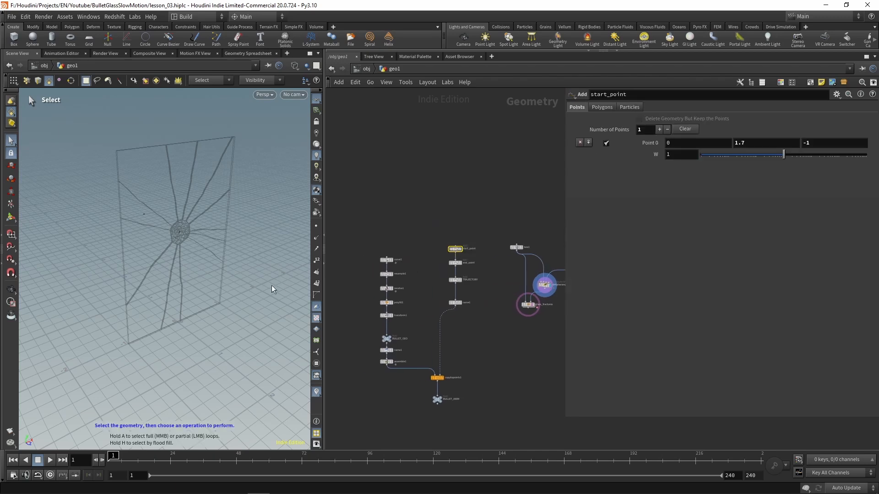
key(Return)
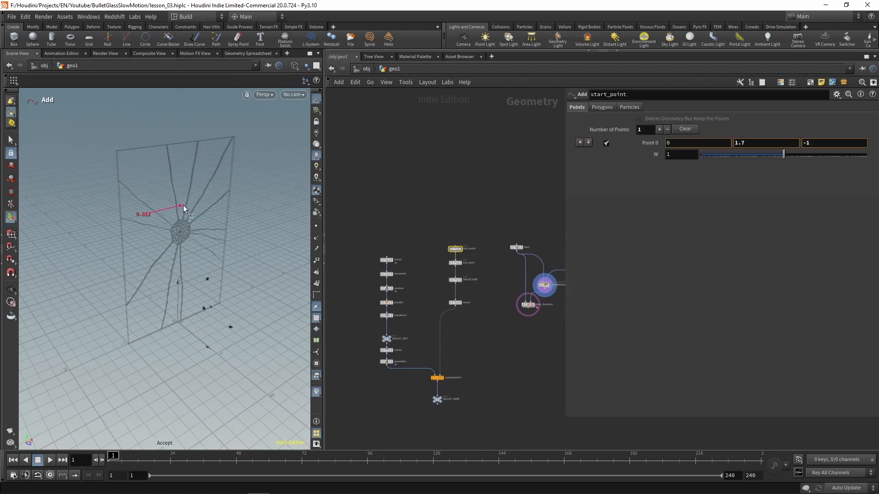
drag(183, 209, 156, 216)
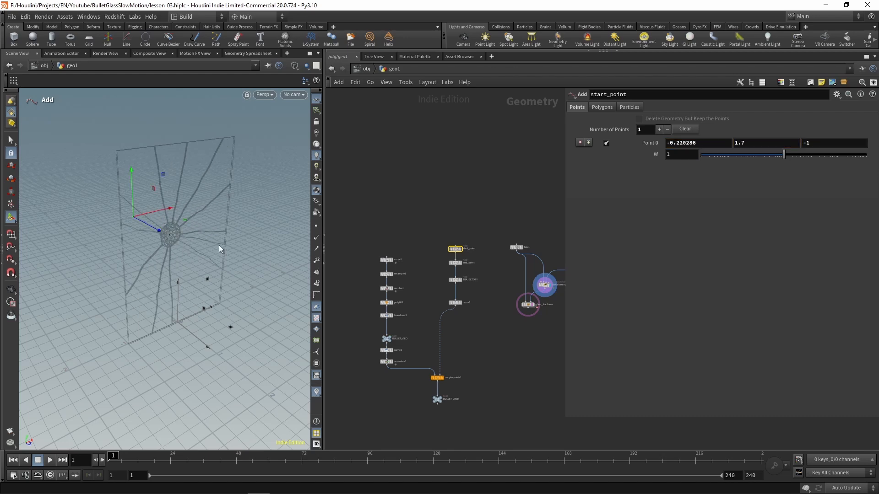
alt+drag(219, 246, 223, 229)
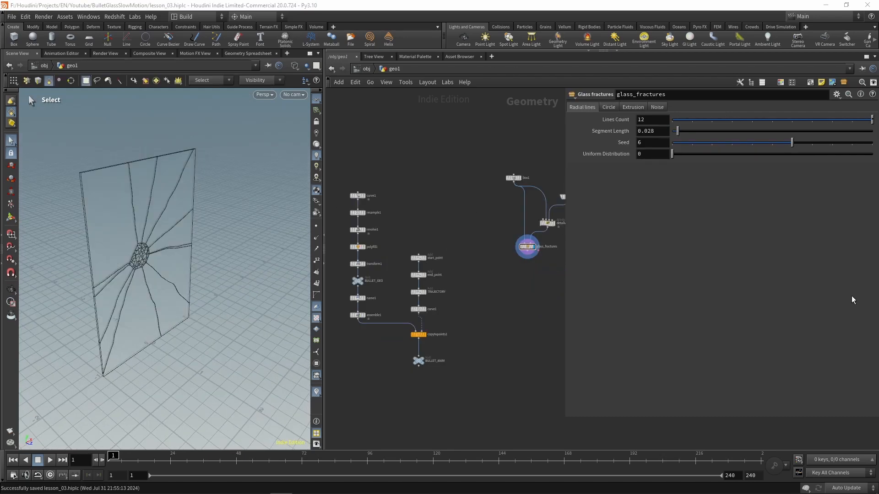
Insert a PolyBevel node on the wire between box1 and glass_fractures
scroll(503, 224, up, 5)
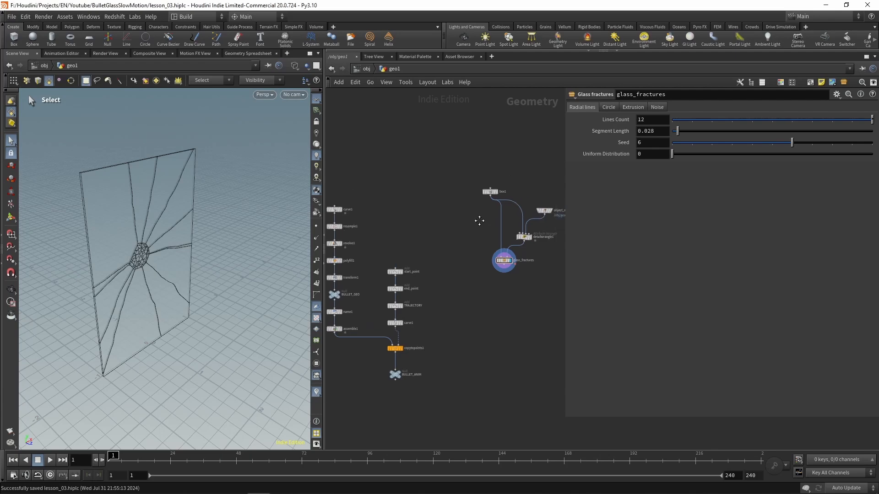
middle_drag(481, 264, 418, 218)
key(Tab)
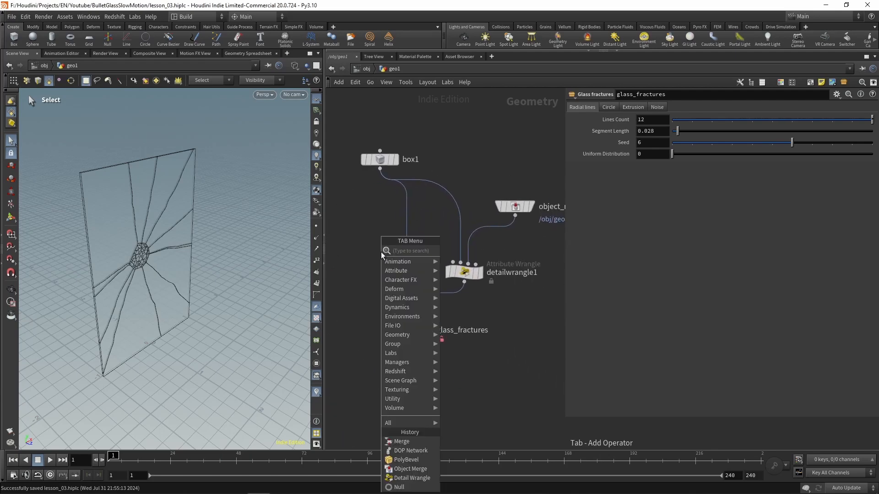
text(polybe)
key(Return)
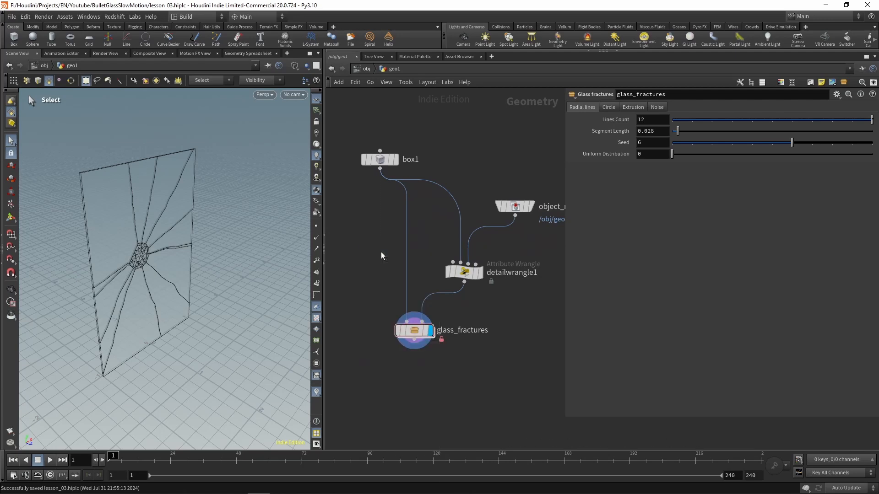
click(405, 237)
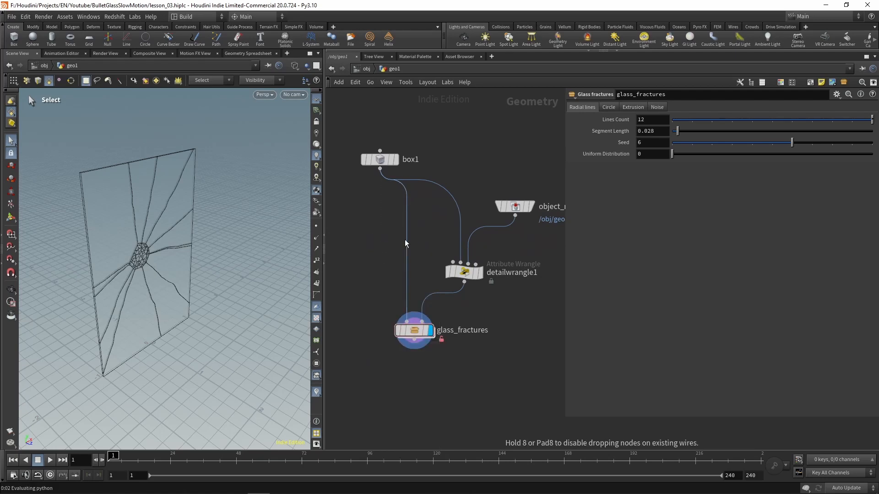
Set the PolyBevel distance to 0.0025, trying 0.002 first while viewing the corner of the glass
alt+right_drag(74, 170, 261, 194)
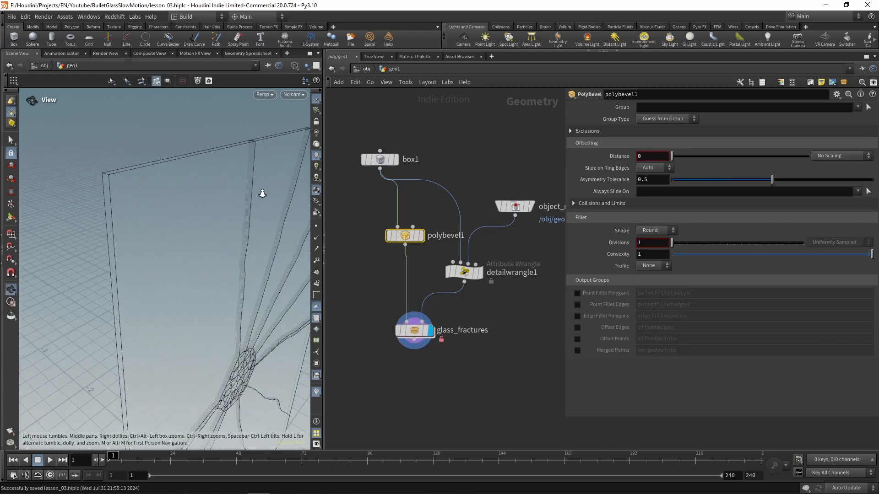
alt+drag(154, 179, 159, 186)
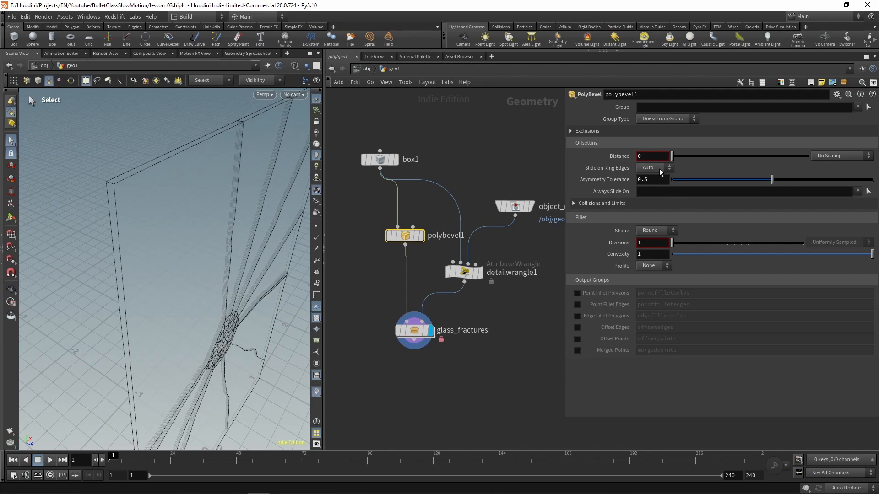
click(654, 156)
text(.002)
key(Return)
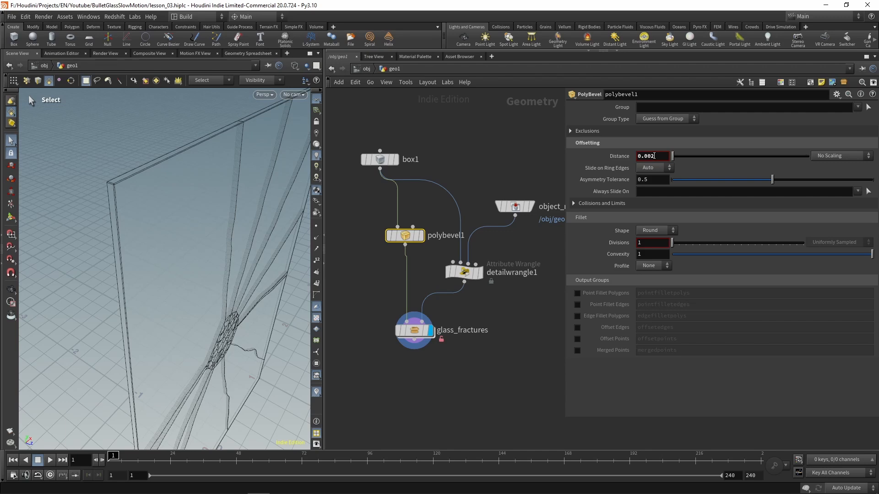
key(Escape)
right_drag(106, 177, 263, 189)
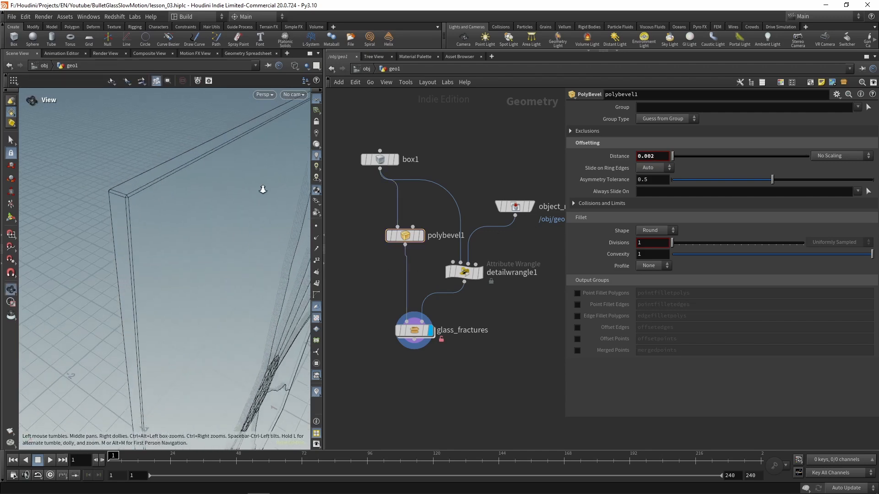
key(s)
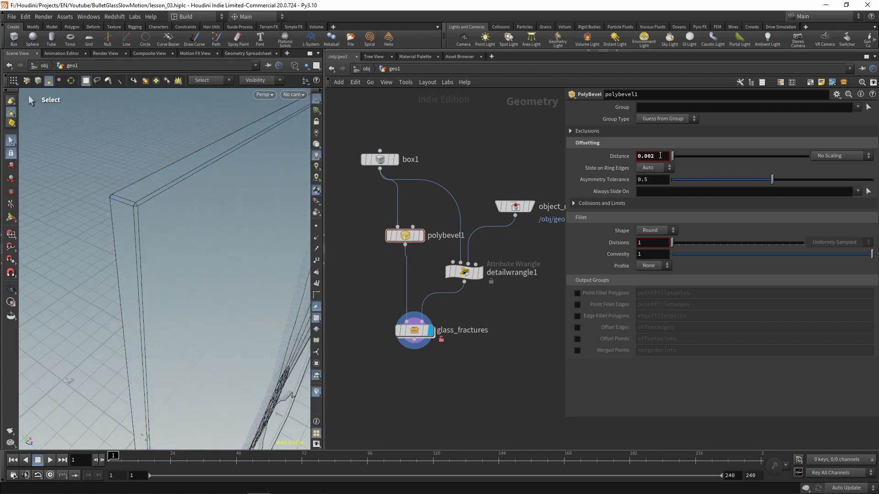
click(659, 156)
key(Return)
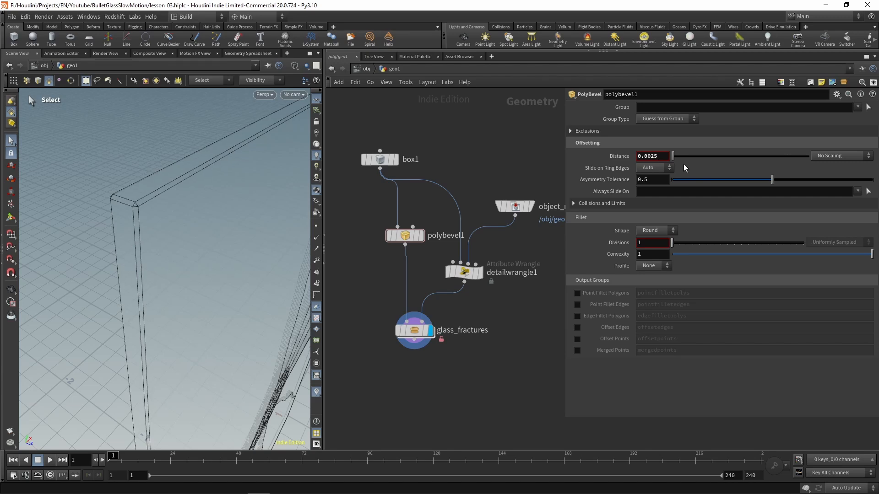
Set the PolyBevel divisions to 4 and place the node directly under box1
drag(652, 243, 599, 239)
text(4)
key(Return)
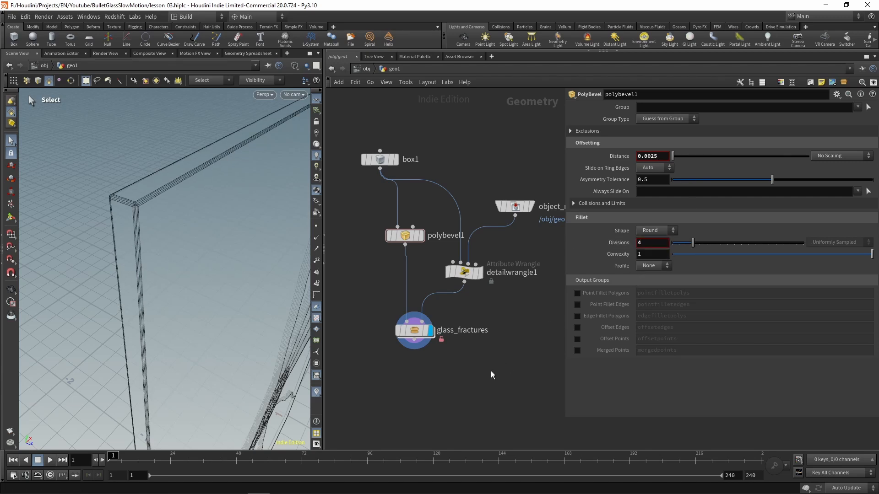
drag(408, 241, 388, 229)
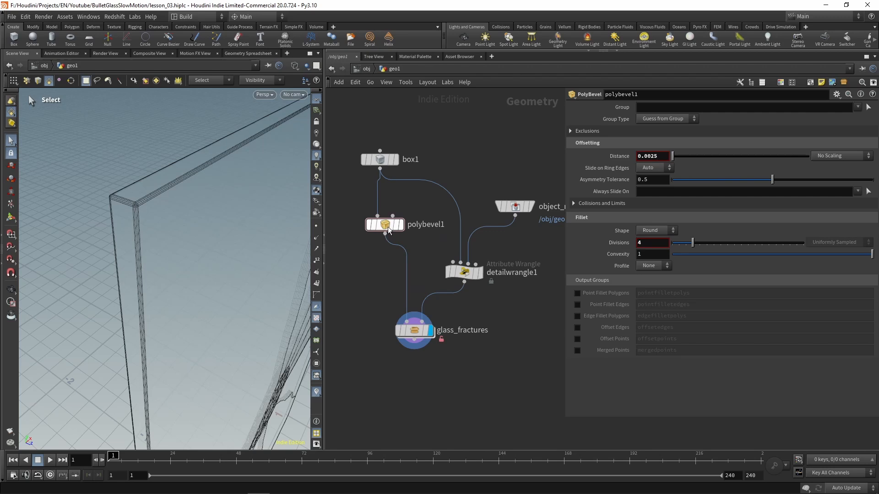
Rename the detail wrangle node to impact_point
double_click(503, 273)
text(im)
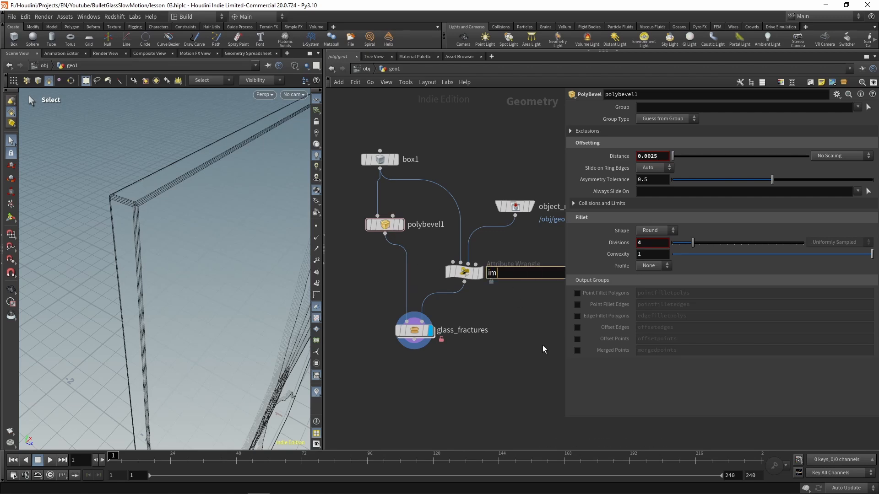
text(pact_point)
key(Return)
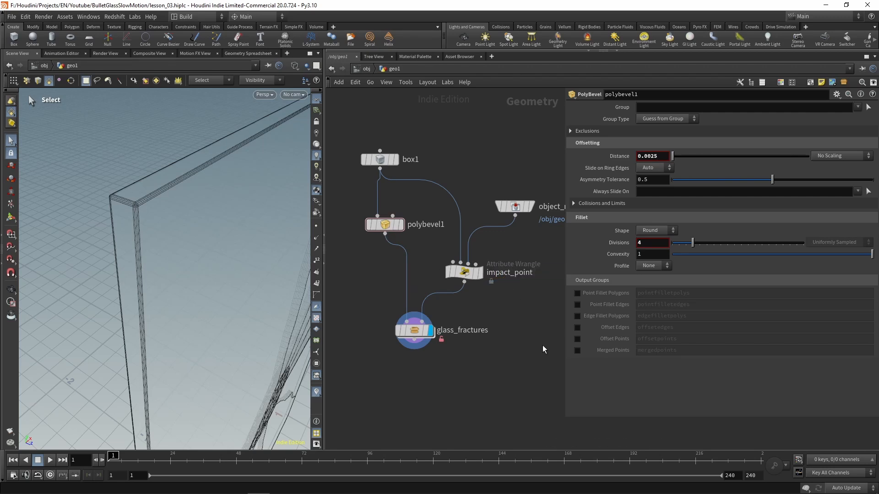
Set the Circle Level of glass_fractures to 4 and its Voronoi Count to 500
middle_drag(543, 349, 520, 316)
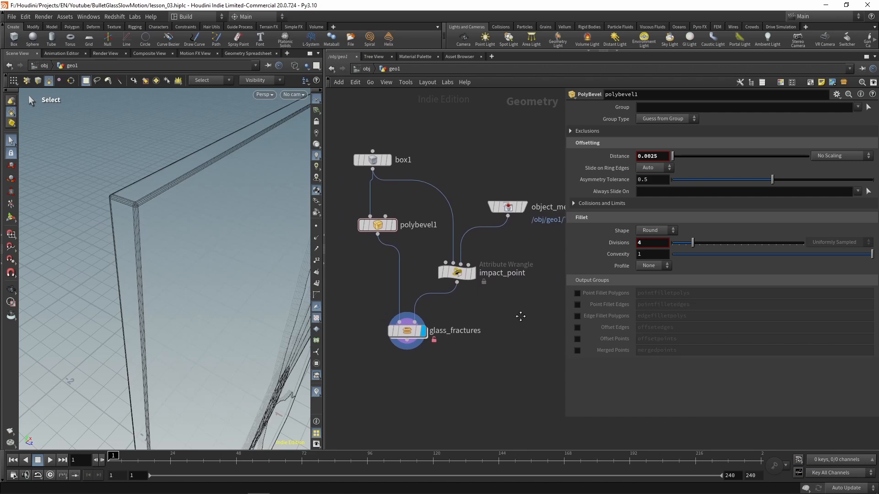
scroll(520, 316, down, 3)
alt+right_drag(257, 291, 71, 351)
drag(71, 350, 187, 209)
drag(418, 369, 460, 321)
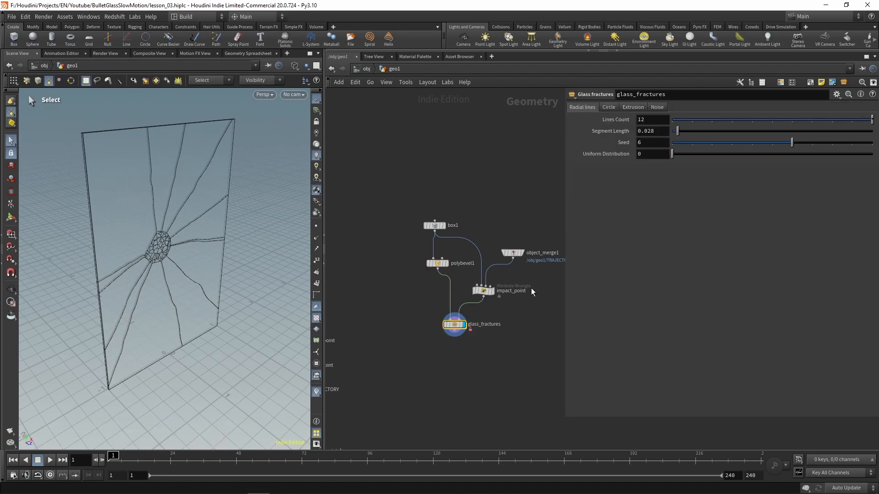
click(608, 108)
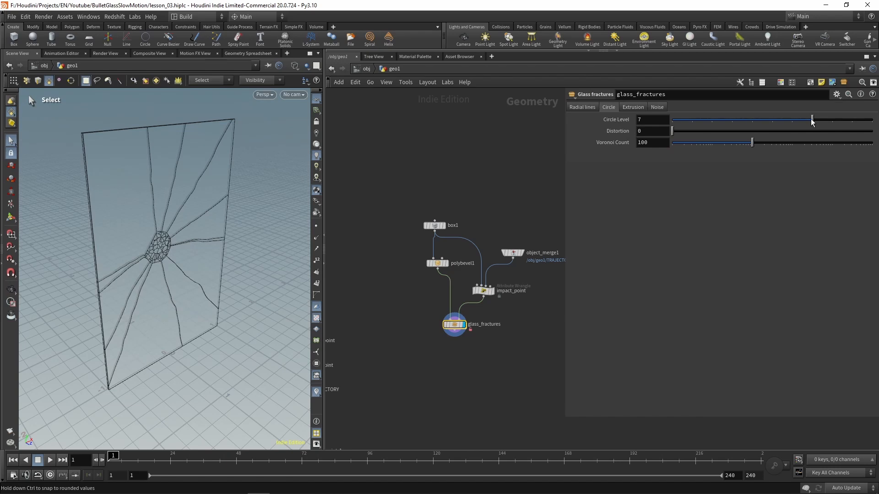
drag(812, 120, 754, 118)
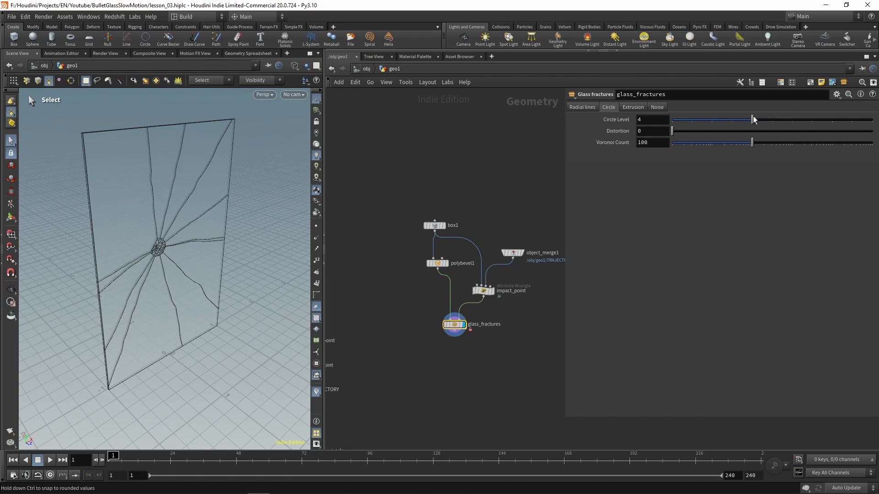
click(640, 142)
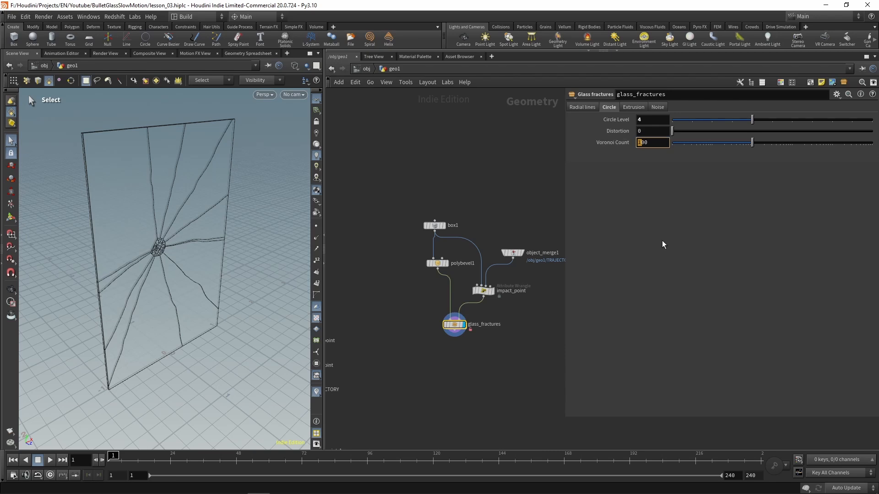
text(5)
key(Tab)
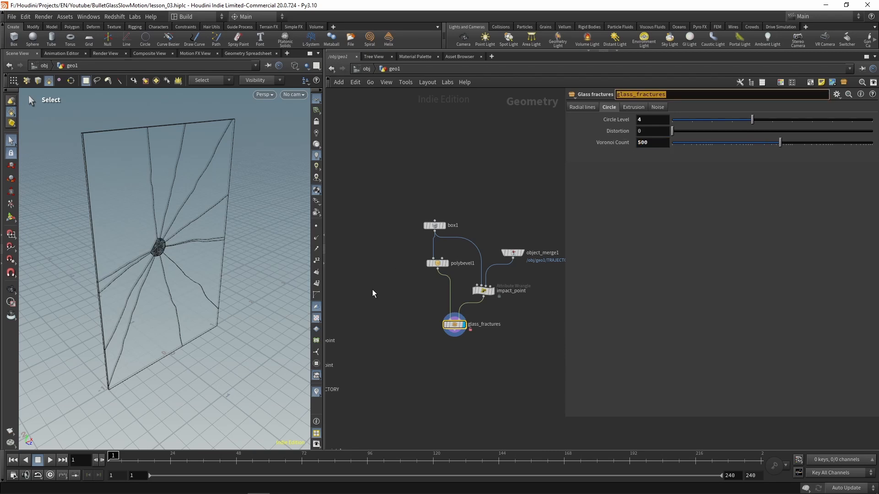
For the radial lines of glass_fractures, set Uniform Distribution to about 0.478 and Seed to 0
mouse_move(155, 247)
alt+right_down()
mouse_move(591, 186)
mouse_move(272, 273)
mouse_move(115, 301)
mouse_move(160, 251)
alt+right_up()
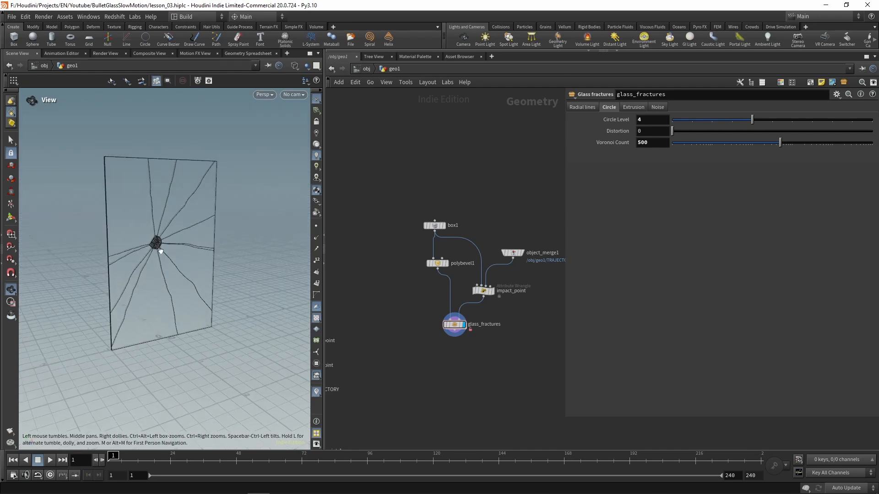
alt+drag(160, 251, 173, 261)
click(585, 108)
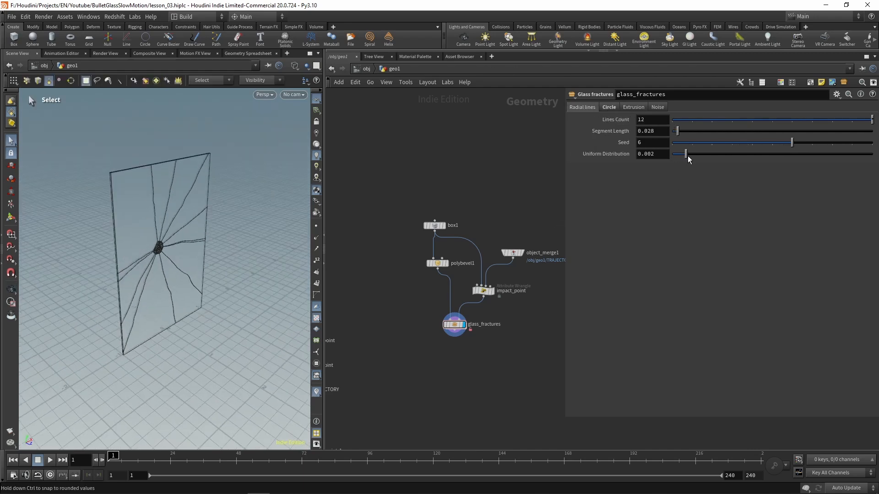
drag(695, 158, 767, 166)
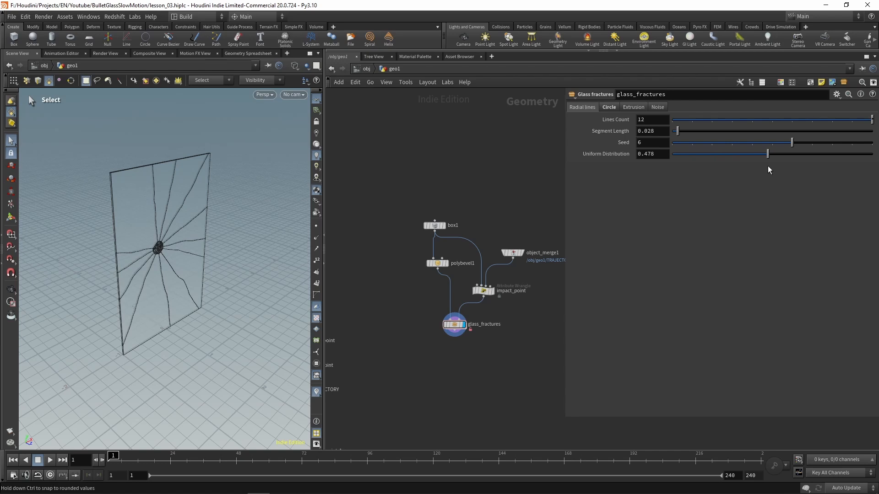
drag(791, 142, 772, 143)
drag(701, 146, 668, 146)
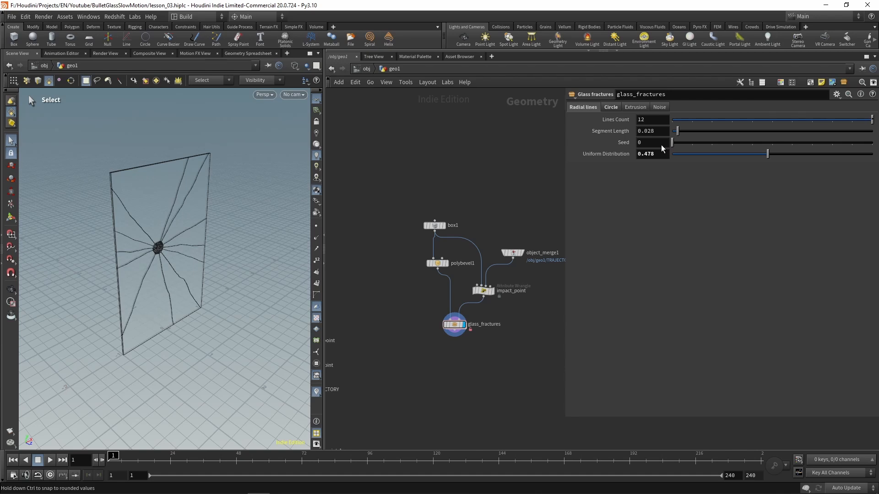
Duplicate the five-node glass pane network from box1 to glass_fractures and place the copy beside the original
middle_drag(521, 213, 474, 173)
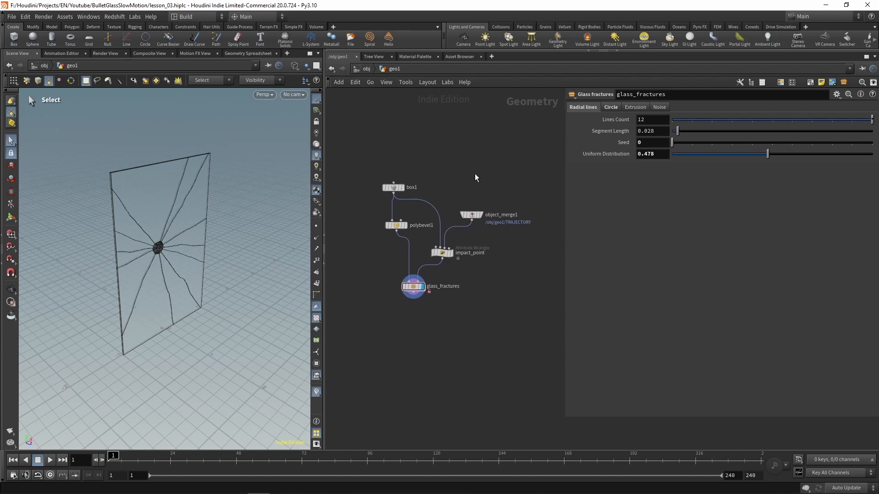
drag(375, 171, 538, 337)
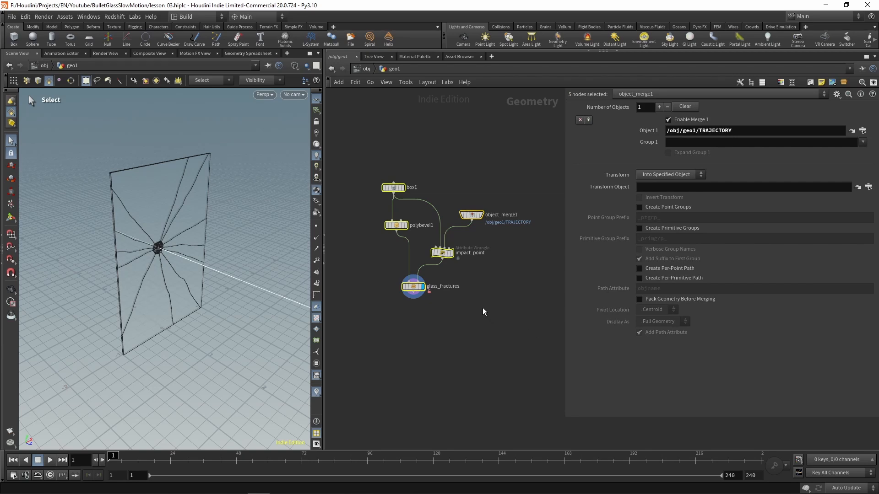
scroll(483, 308, down, 3)
middle_drag(482, 308, 444, 278)
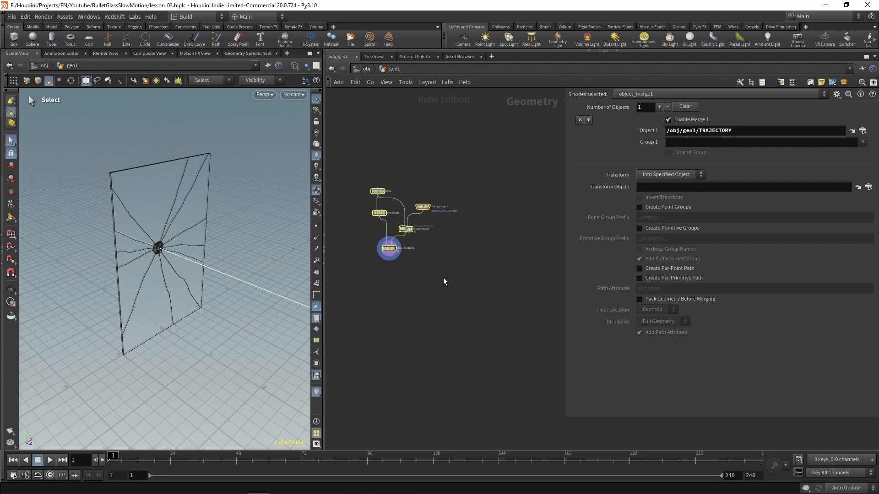
alt+drag(391, 248, 503, 244)
Set the Z center of box2 to 2.0125 to offset the second pane
drag(466, 176, 497, 189)
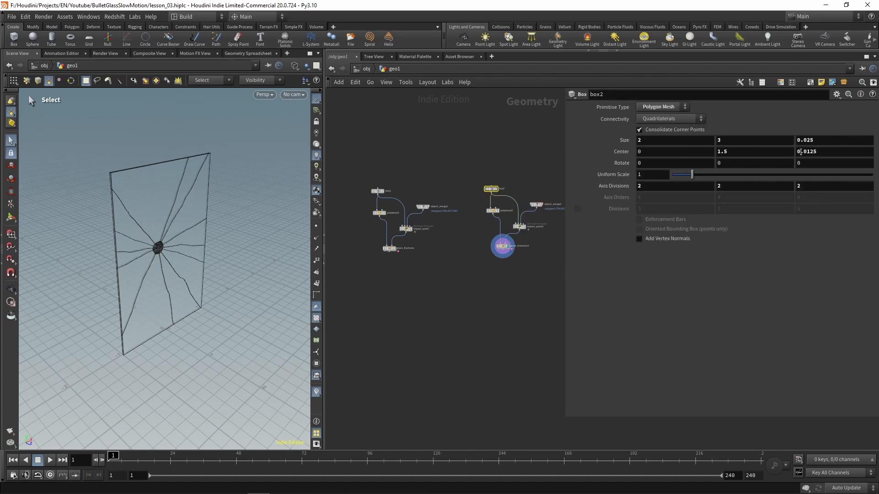
text(2)
key(Tab)
alt+middle_drag(301, 309, 167, 236)
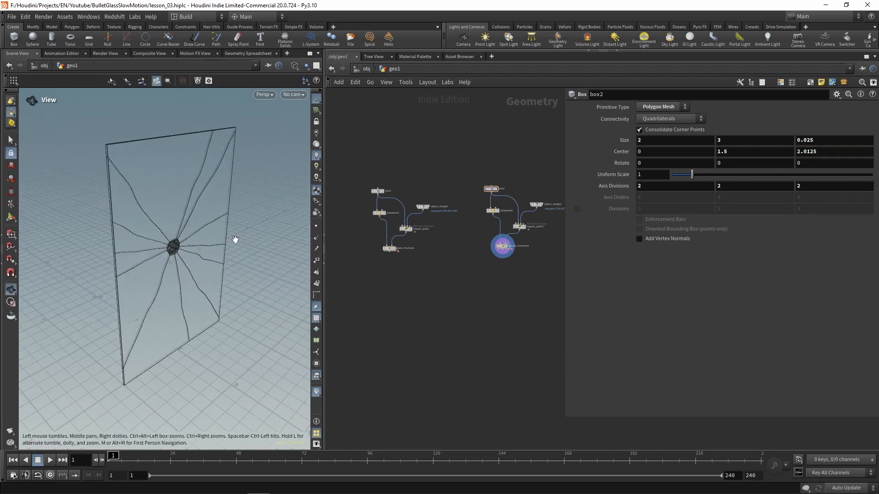
alt+scroll(233, 237, down, 5)
Duplicate the second pane's five-node network and place the copy beside it for a third pane
middle_drag(544, 280, 486, 302)
drag(413, 181, 490, 305)
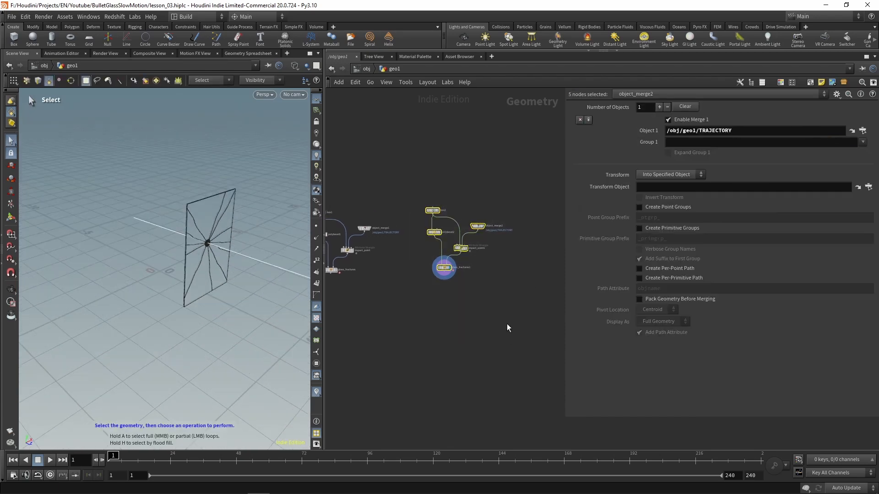
drag(479, 271, 561, 268)
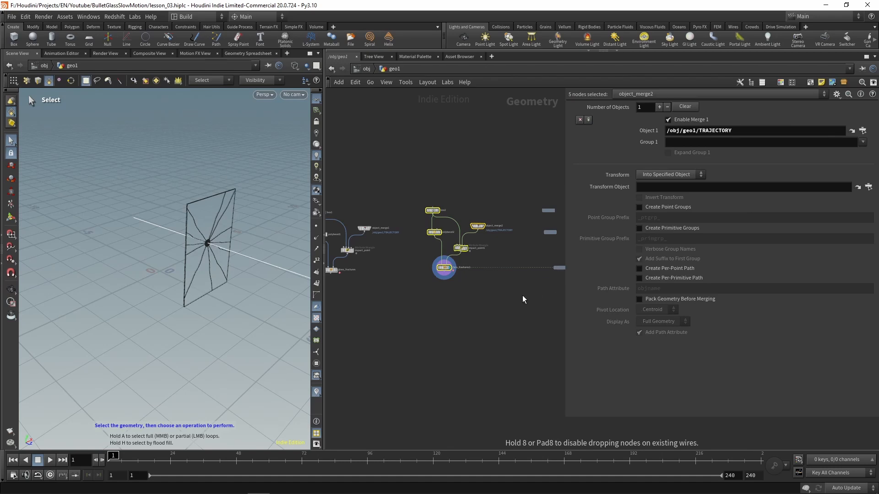
drag(522, 296, 524, 300)
Set the Z center of box3 to 4.0125 to offset the third pane
middle_drag(525, 301, 454, 315)
drag(467, 199, 488, 235)
drag(800, 154, 795, 153)
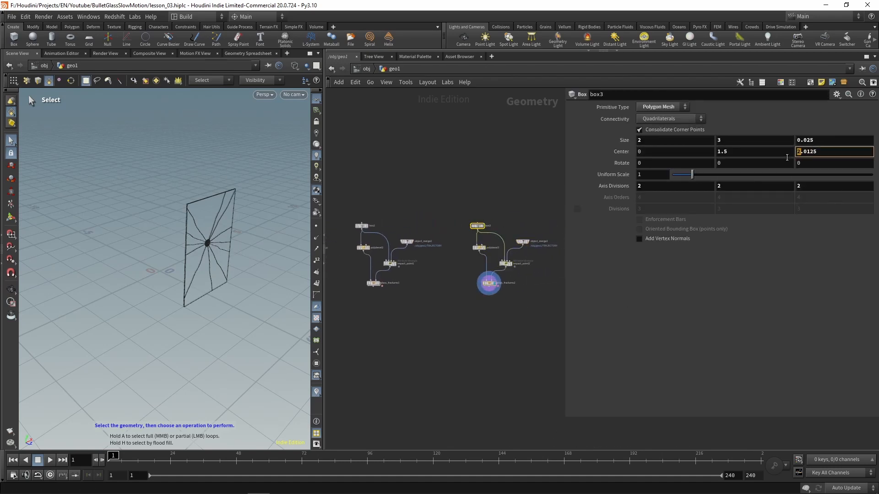
text(4)
key(Tab)
click(436, 351)
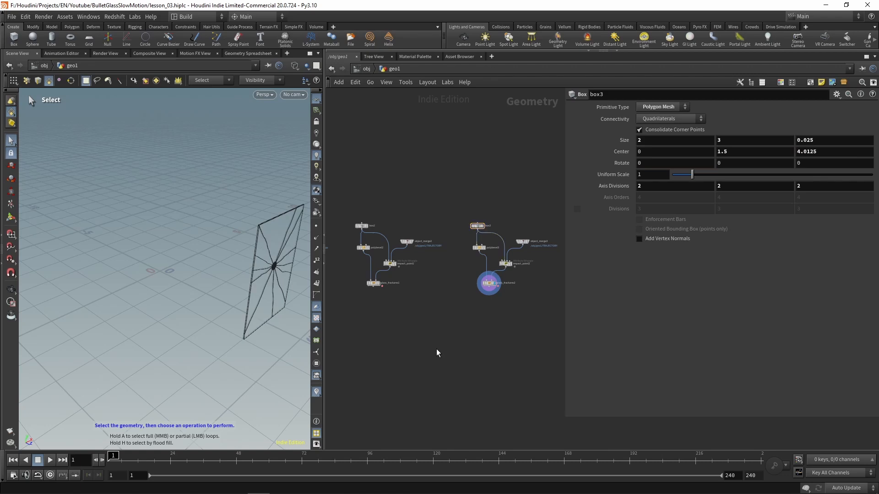
key(h)
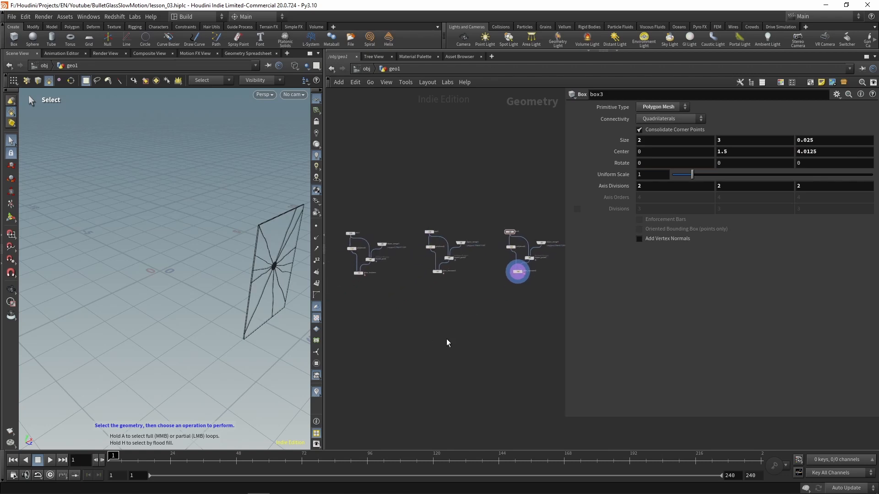
Add a Merge node below the three glass pane networks
key(Tab)
text(merg)
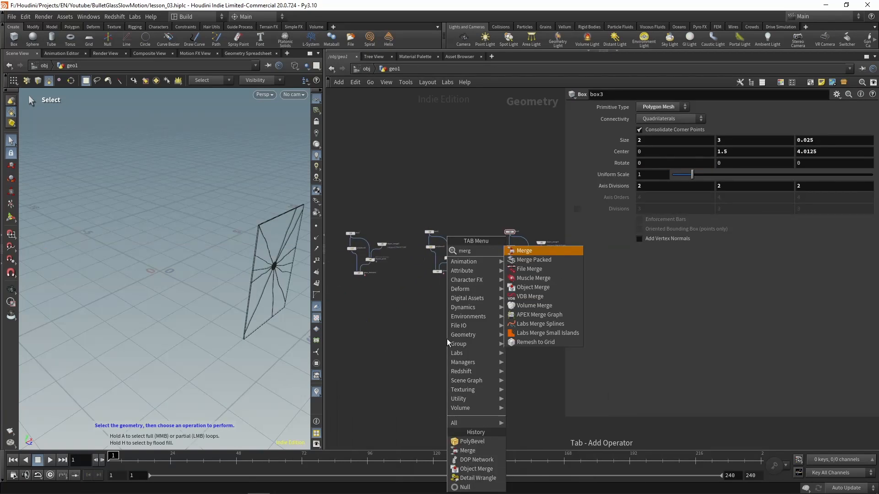
key(Return)
click(434, 326)
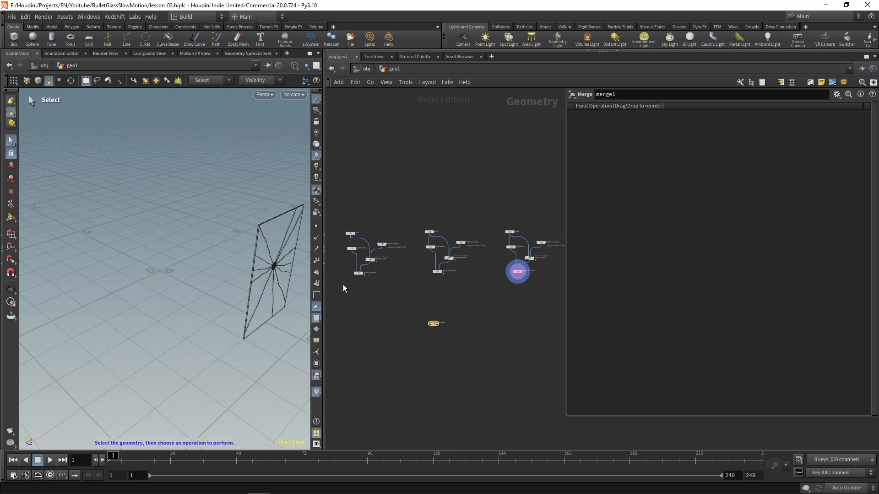
Wire glass_fractures, glass_fractures1 and glass_fractures2 into merge1 and display the merged panes
drag(342, 284, 561, 268)
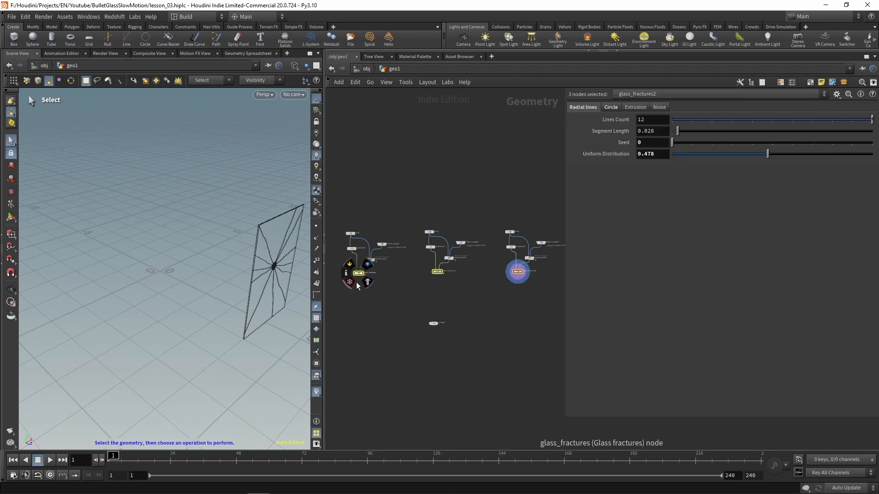
scroll(362, 280, up, 3)
drag(362, 272, 492, 354)
click(491, 355)
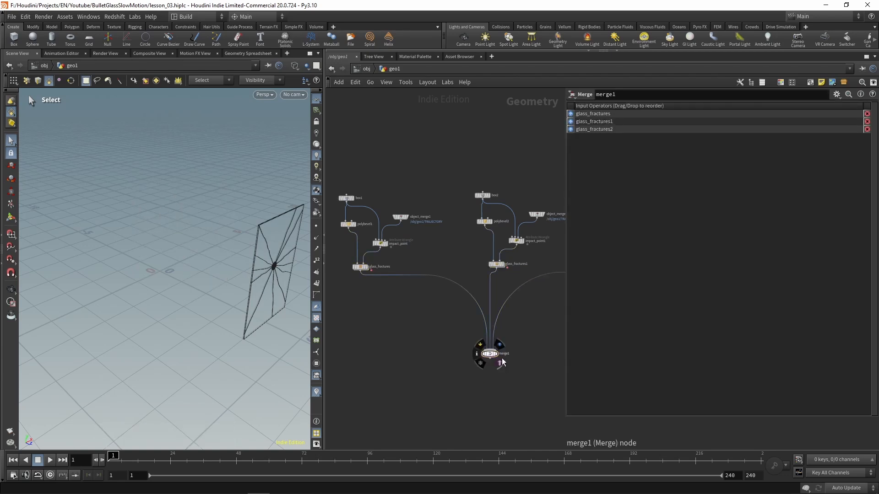
scroll(492, 355, up, 4)
click(489, 349)
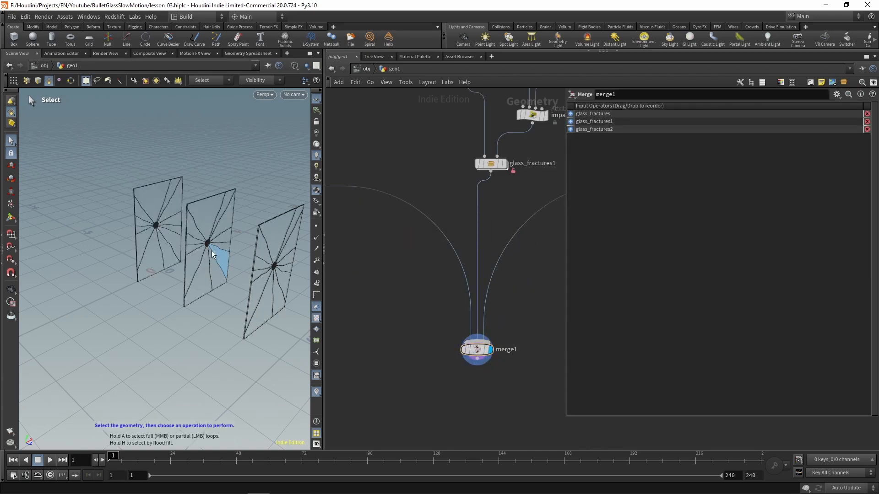
drag(211, 250, 170, 233)
alt+right_drag(182, 260, 186, 261)
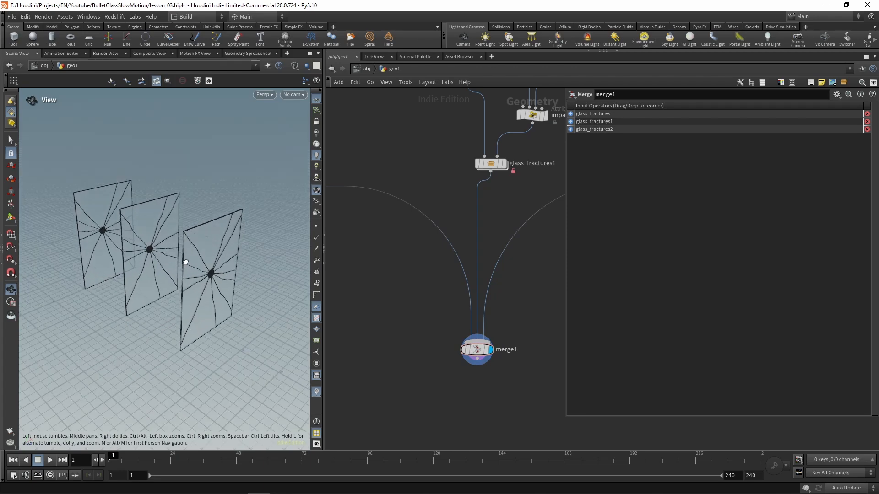
alt+drag(187, 261, 212, 265)
Set the radial lines Seed of glass_fractures1 to 1
middle_drag(420, 288, 471, 418)
scroll(479, 302, down, 5)
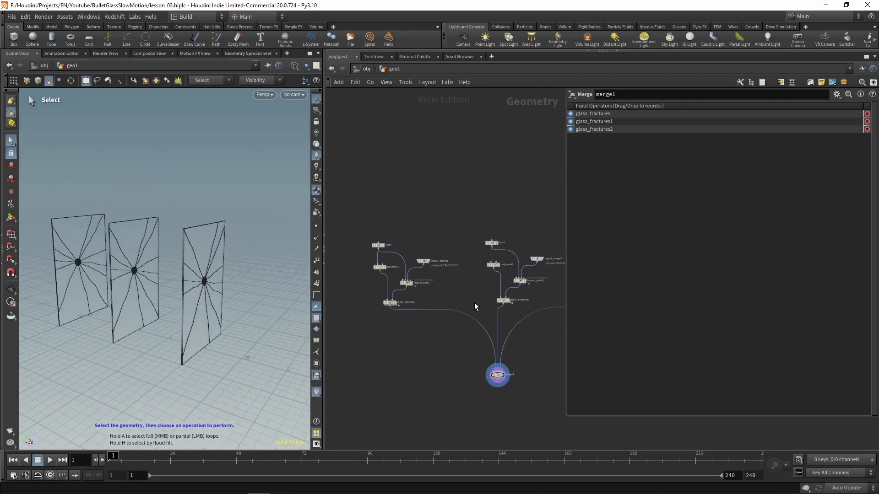
middle_drag(474, 303, 410, 286)
scroll(409, 280, up, 3)
drag(422, 286, 524, 301)
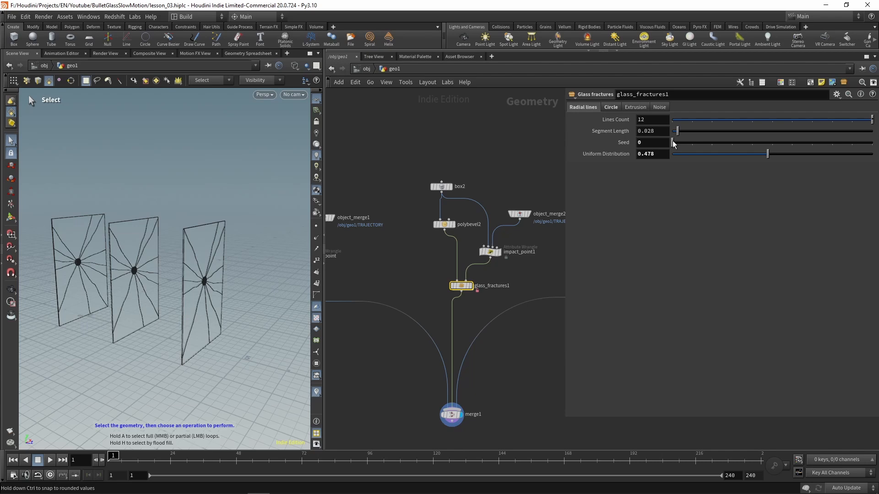
drag(673, 143, 686, 145)
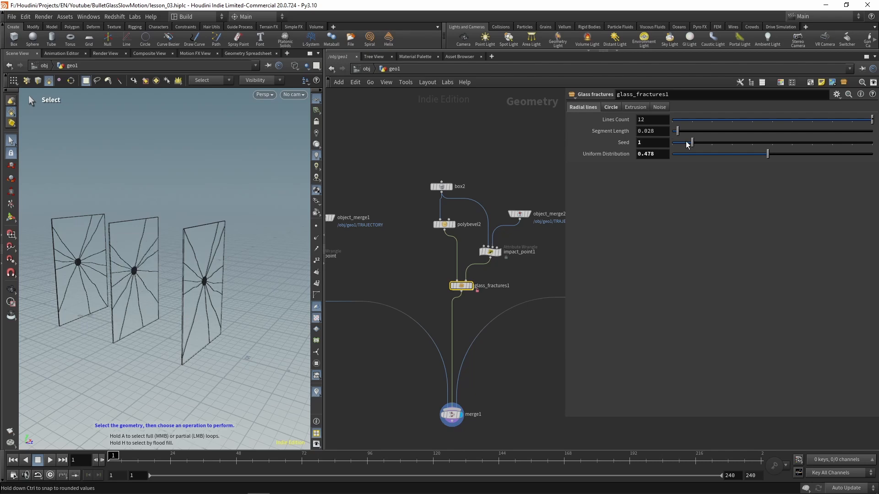
Set the Lines Count of glass_fractures1 to 13 and its Uniform Distribution to about 0.405
click(579, 109)
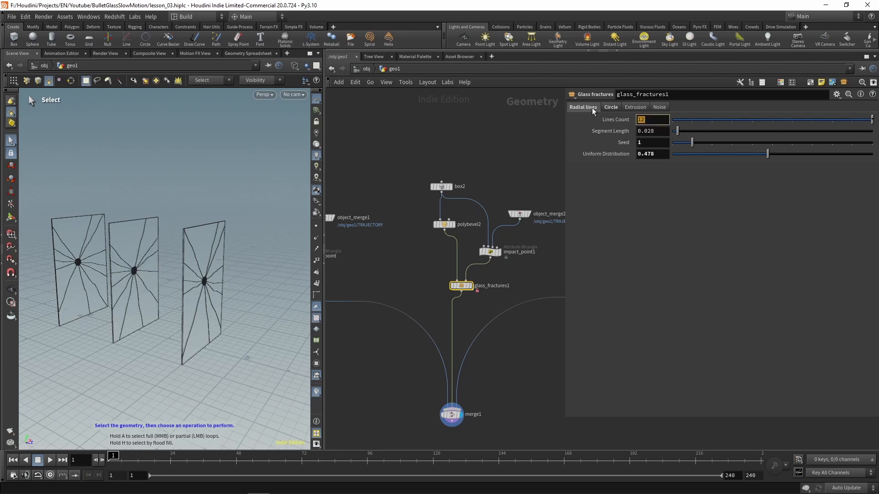
text(13)
key(Tab)
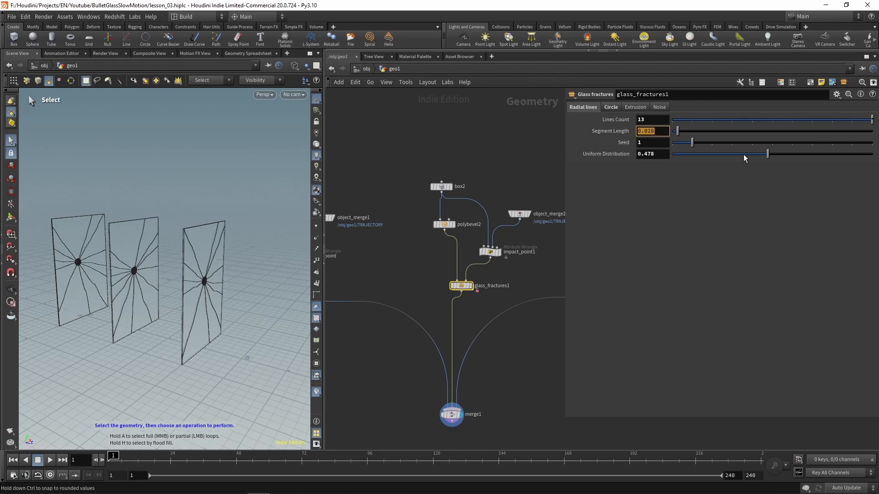
drag(767, 154, 754, 157)
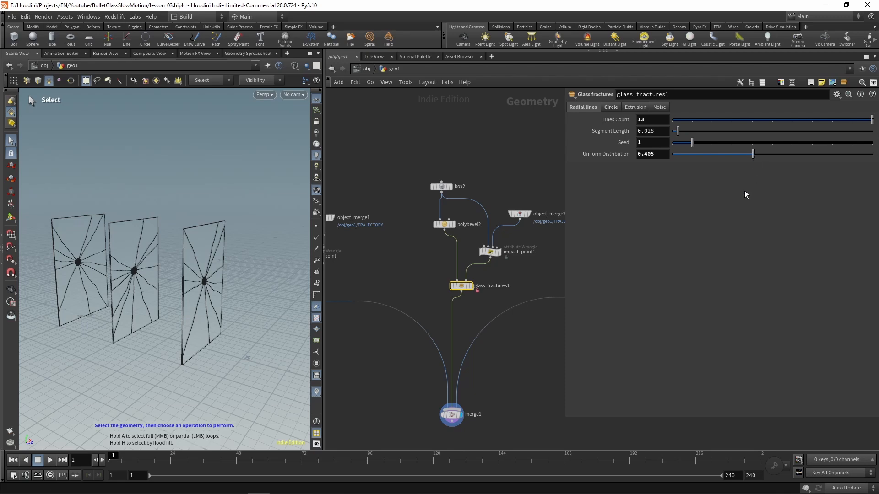
Set the radial lines Seed of glass_fractures2 to 2
middle_drag(509, 292, 356, 267)
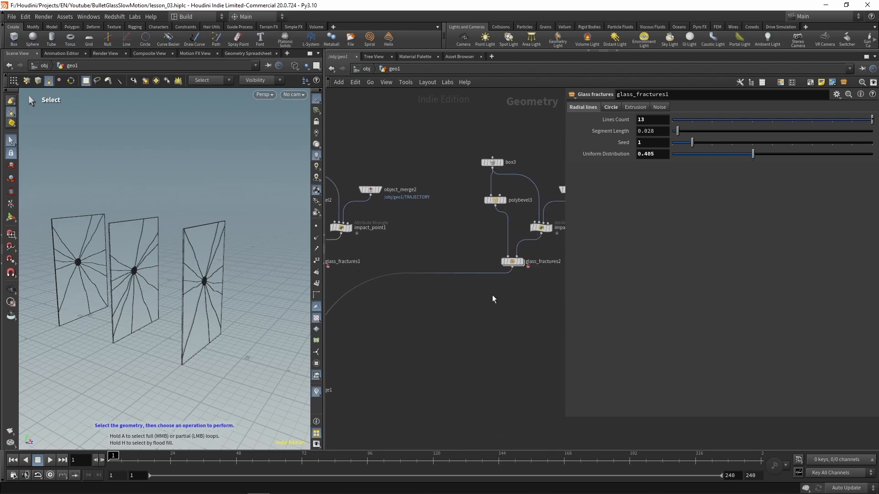
click(522, 262)
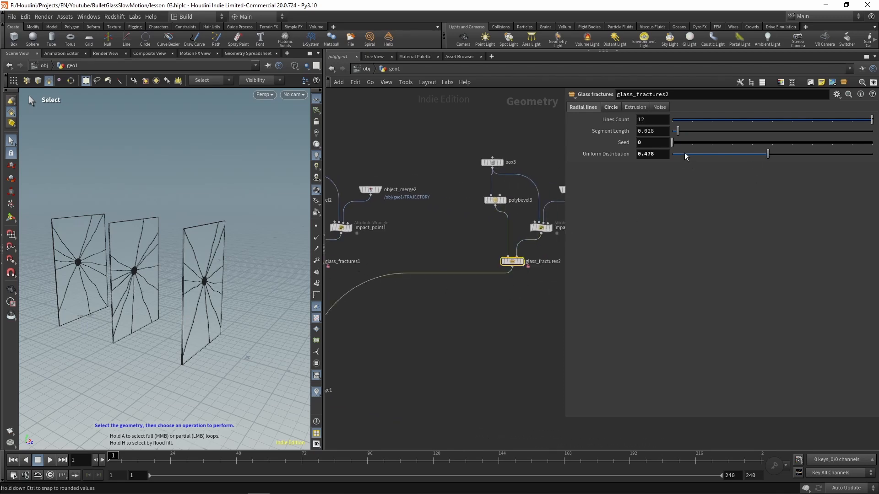
drag(673, 146, 743, 142)
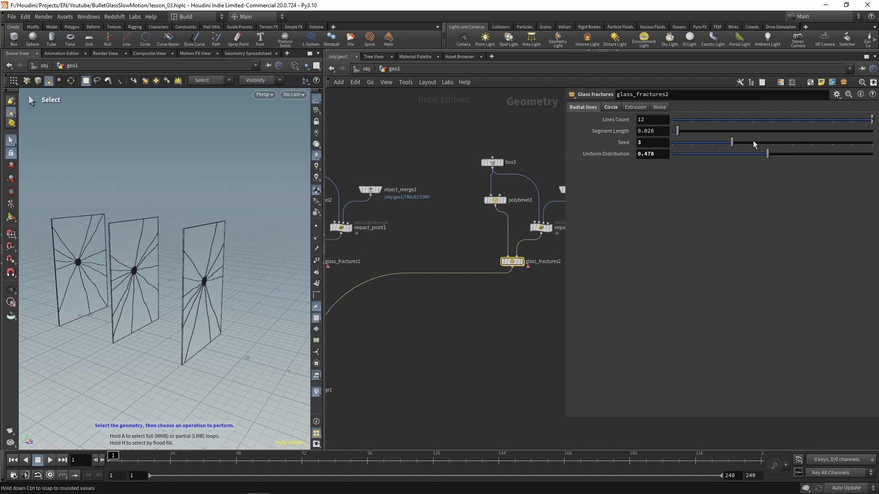
drag(729, 146, 723, 147)
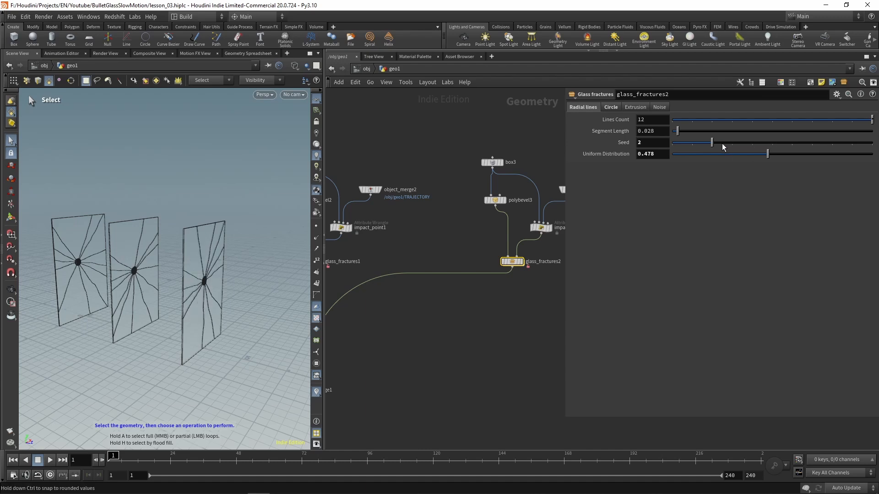
click(421, 341)
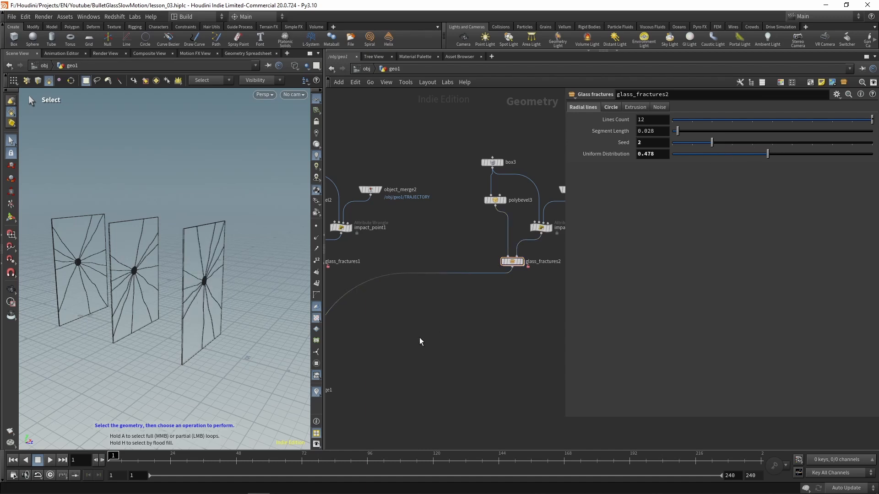
key(space)
drag(155, 275, 131, 274)
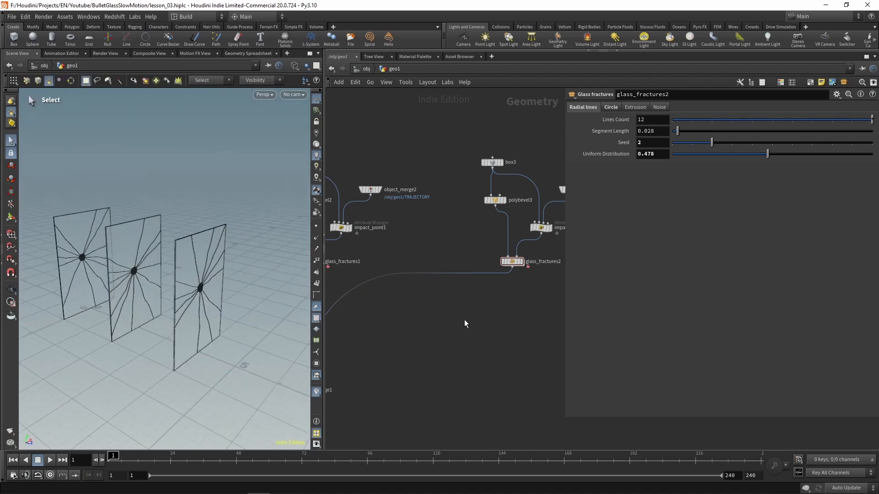
Add a Null node next to box2 in the second pane's network
middle_drag(459, 322, 569, 296)
scroll(473, 304, down, 4)
middle_drag(482, 310, 532, 344)
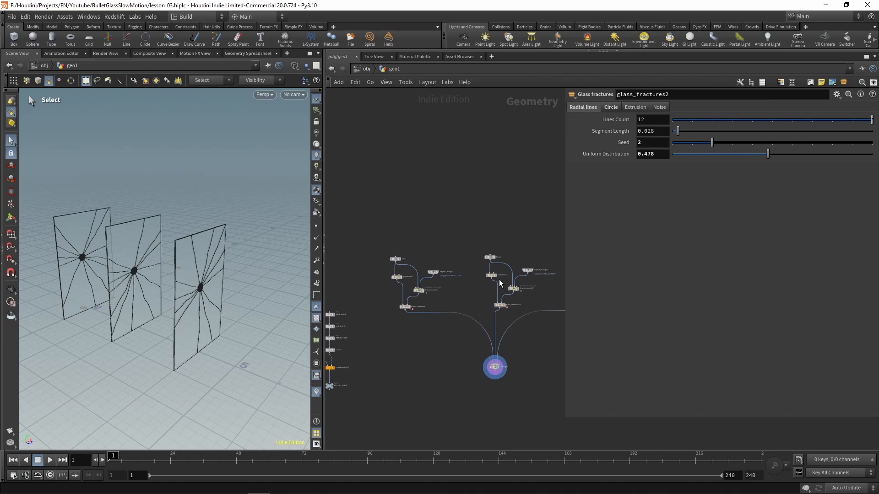
scroll(499, 276, up, 4)
middle_drag(536, 213, 547, 239)
scroll(414, 230, down, 3)
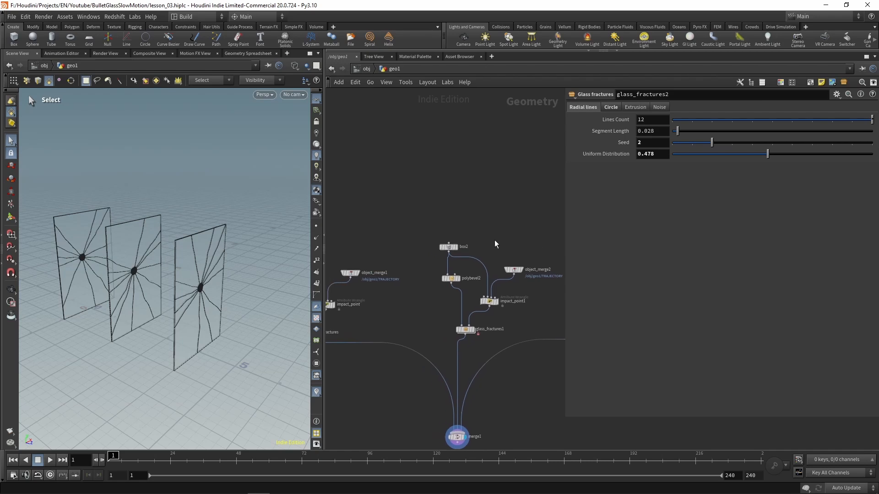
scroll(495, 244, up, 3)
mouse_move(404, 261)
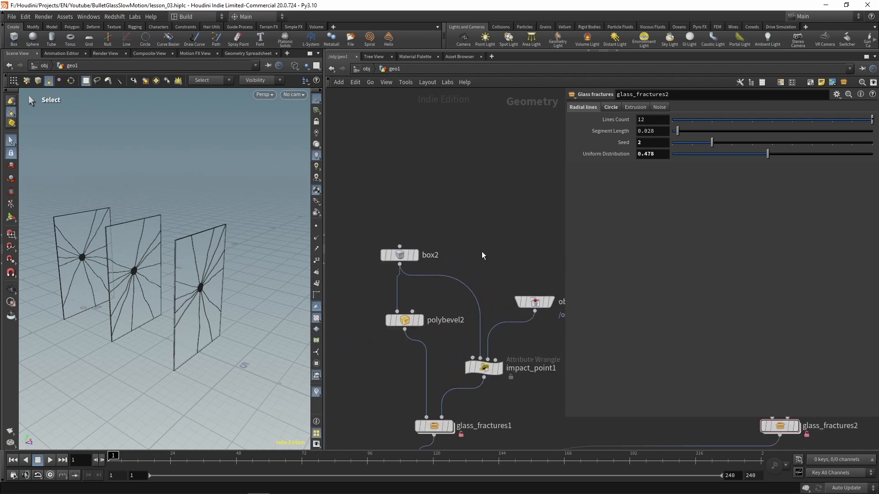
key(Tab)
text(null)
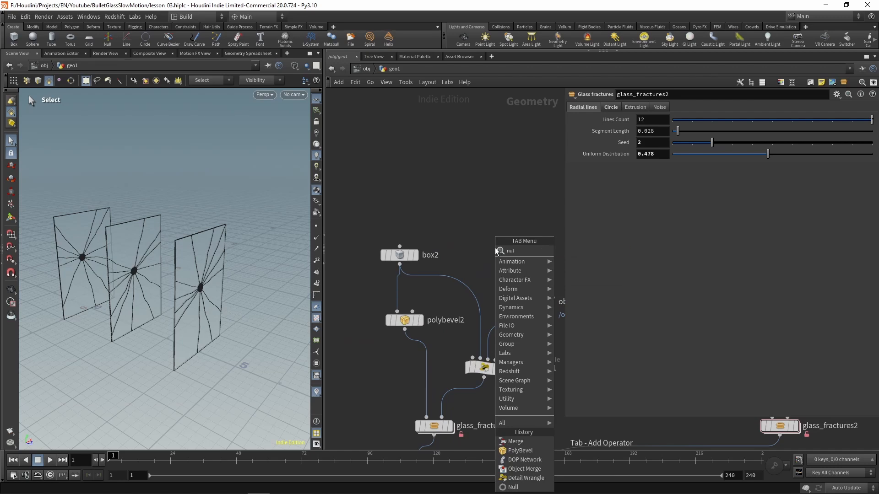
key(Return)
click(359, 297)
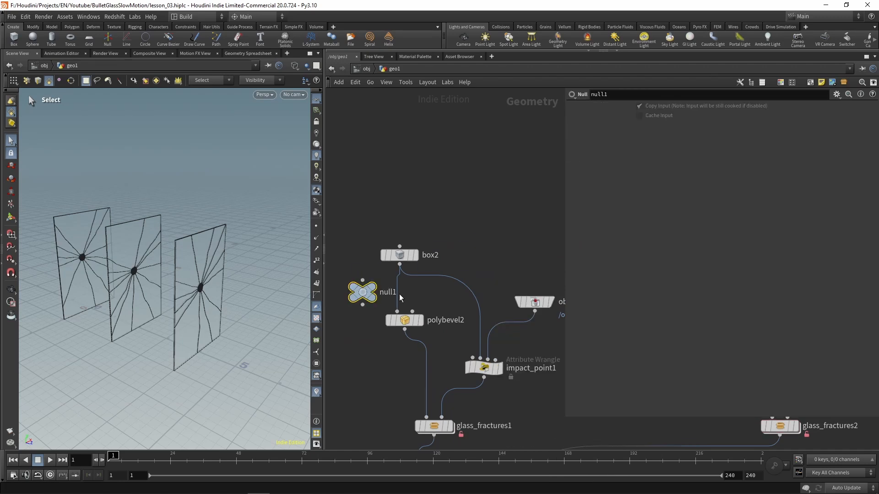
Move null1 below and beside polybevel2, and wire the output of box2 into it
middle_drag(361, 297, 446, 204)
drag(447, 204, 444, 280)
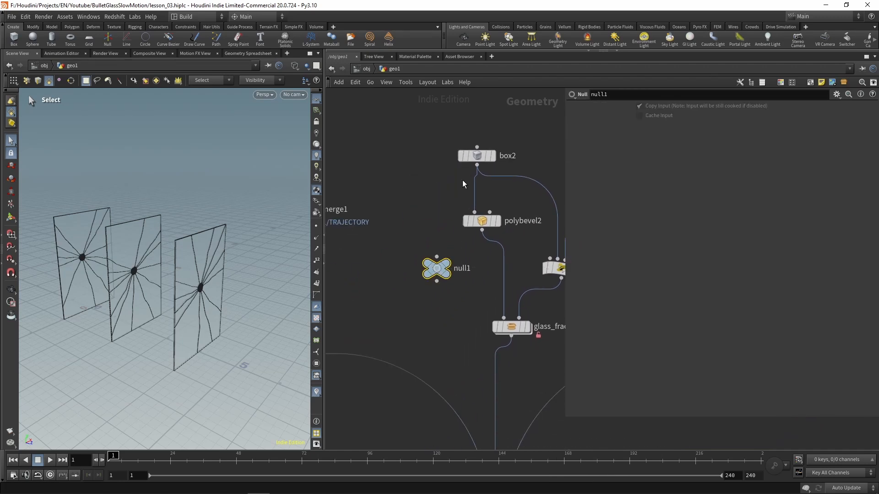
drag(477, 166, 437, 257)
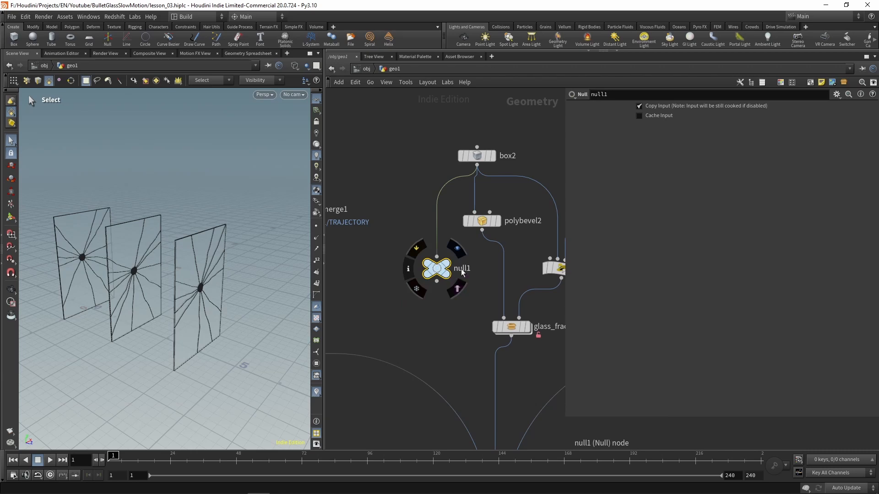
Rename null1 under box2 to BOX2_COLLIDER and shift it slightly away from the polybevel2 branch
double_click(462, 268)
text(BOX2)
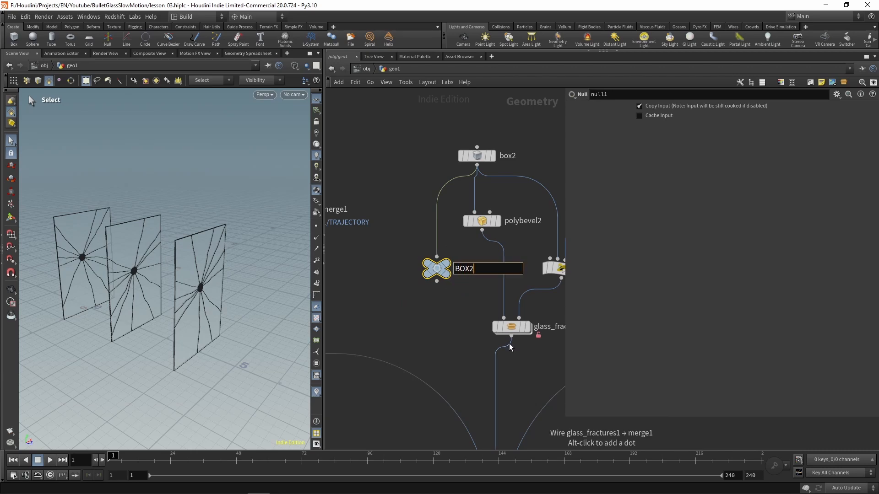
text(_COLLIDER)
key(Return)
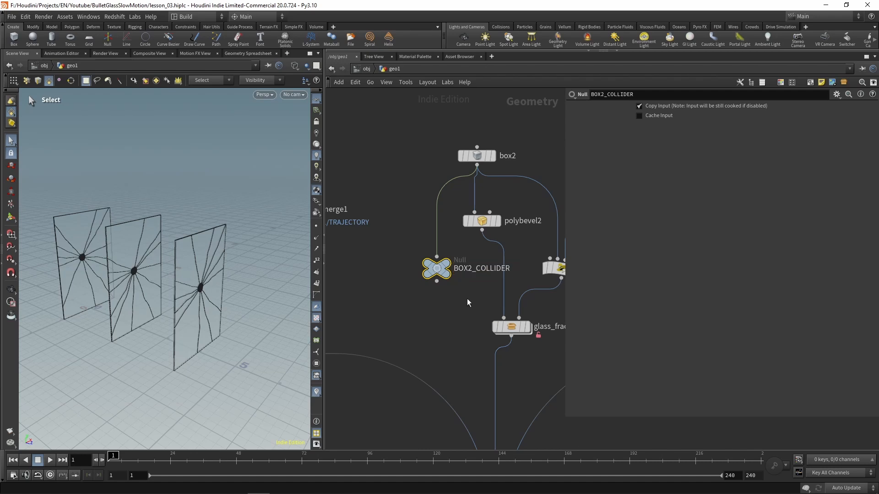
drag(436, 269, 415, 281)
Add a Null node beside polybevel3 in the third pane's network and wire the output of box3 into it
scroll(455, 286, down, 3)
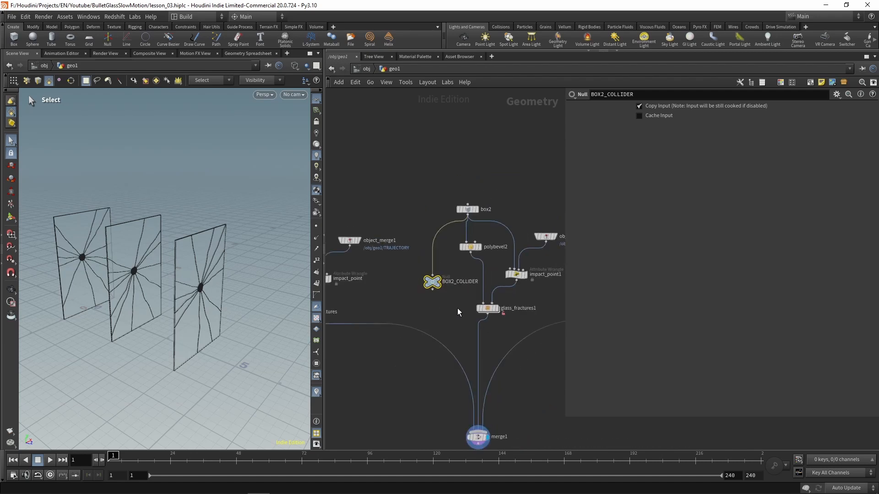
middle_drag(515, 325, 387, 333)
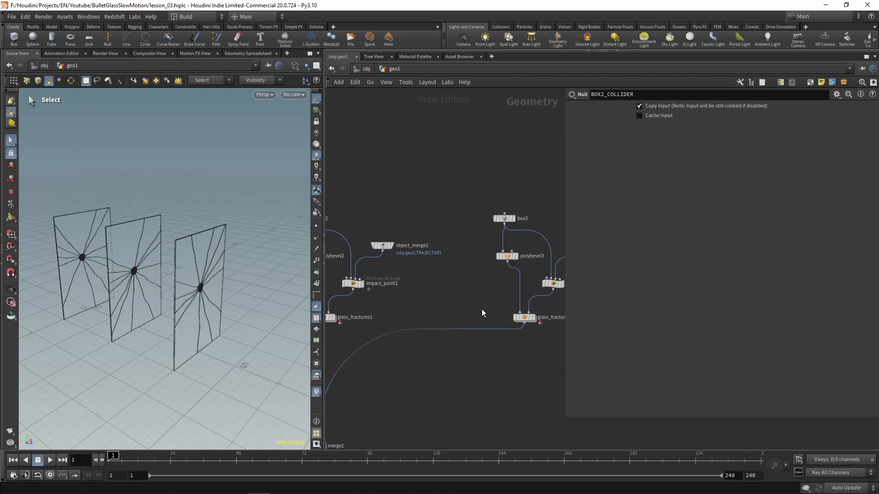
key(Tab)
text(null)
key(Return)
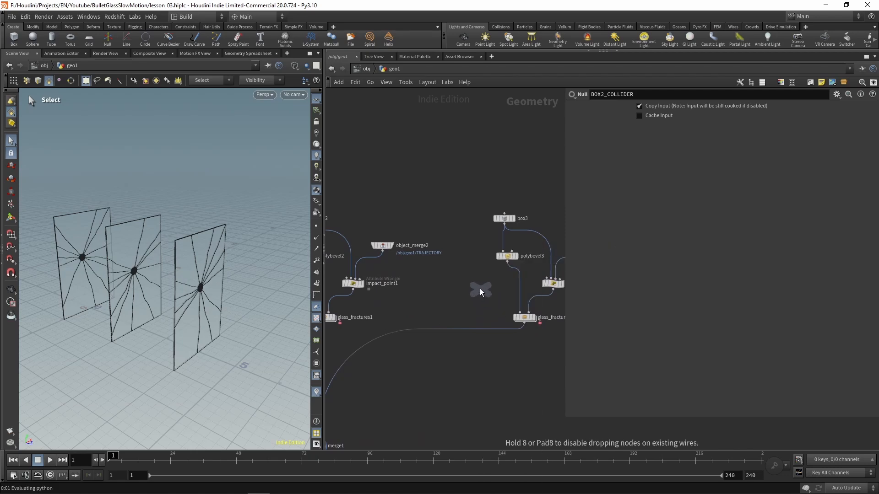
click(481, 292)
drag(503, 223, 498, 284)
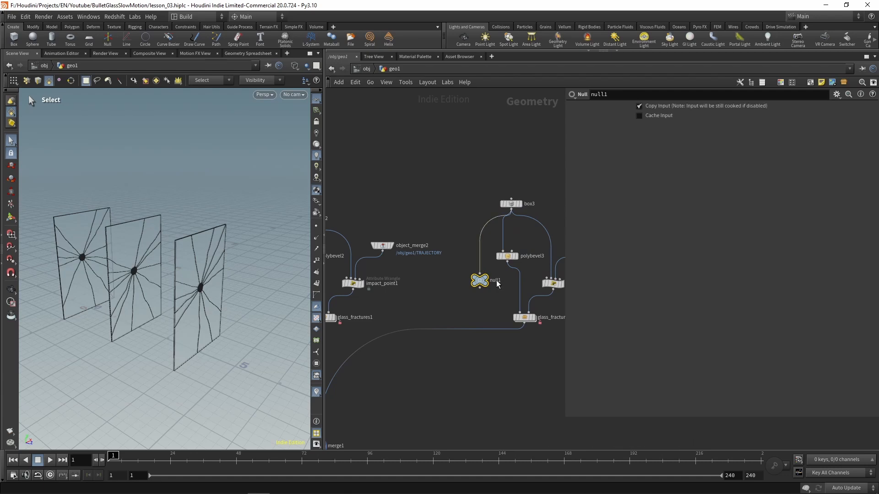
Rename the new null under box3 to BOX3_COLLIDER and shift it slightly away from the polybevel3 branch
double_click(496, 281)
key(BackSpace)
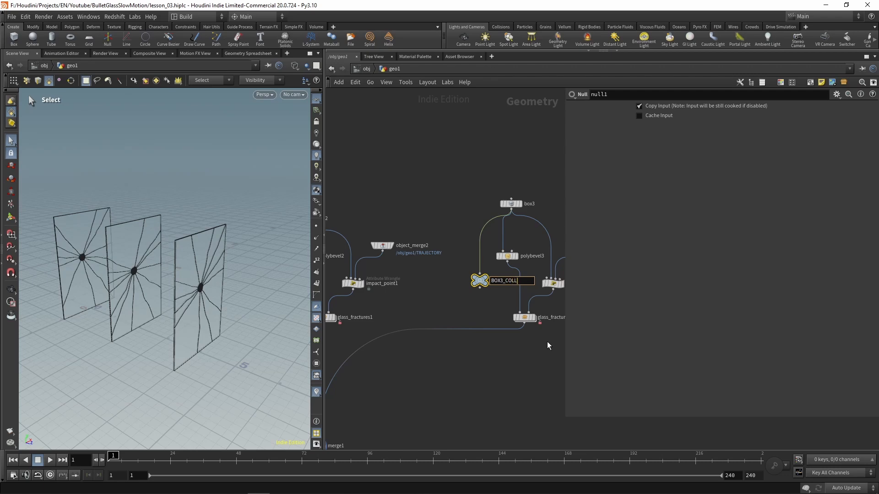
text(BOX3_COLLIDER)
key(Return)
drag(482, 281, 468, 297)
scroll(431, 238, down, 5)
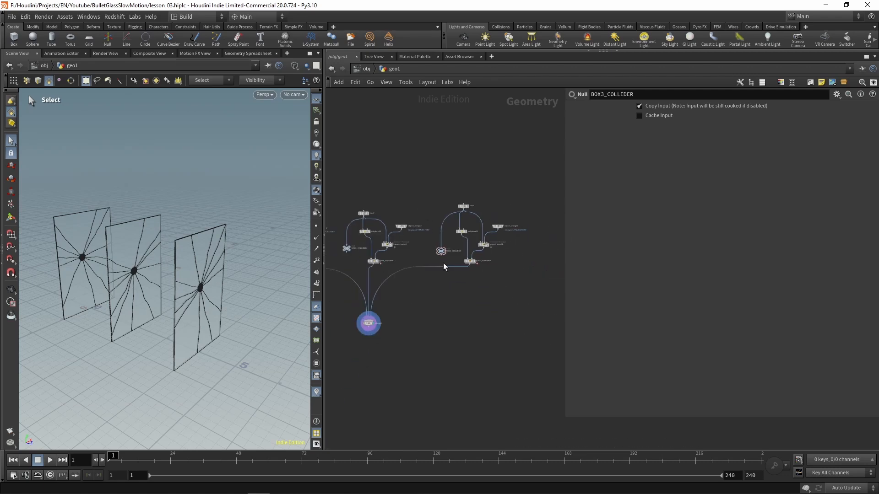
Delete the merge1 node that joins the three fractured panes
middle_drag(433, 288, 525, 293)
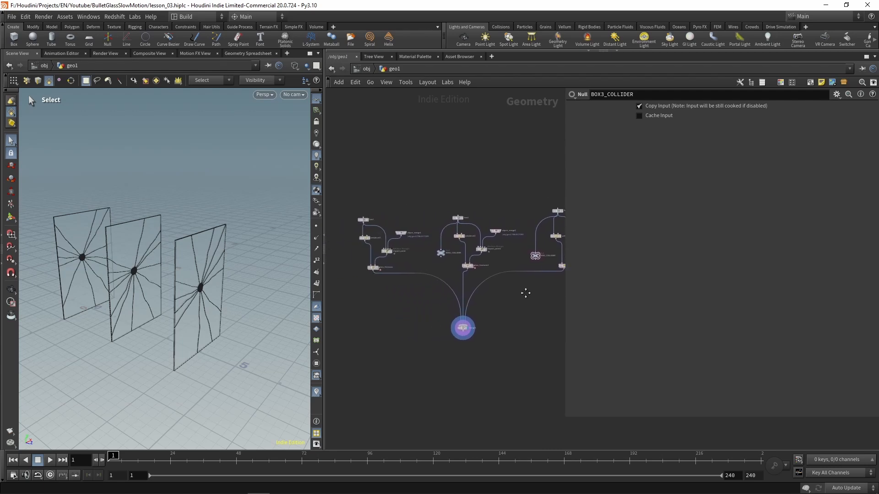
drag(432, 363, 497, 315)
key(Delete)
Add a DOP Network node in the empty area below the pane networks
middle_drag(435, 350, 482, 316)
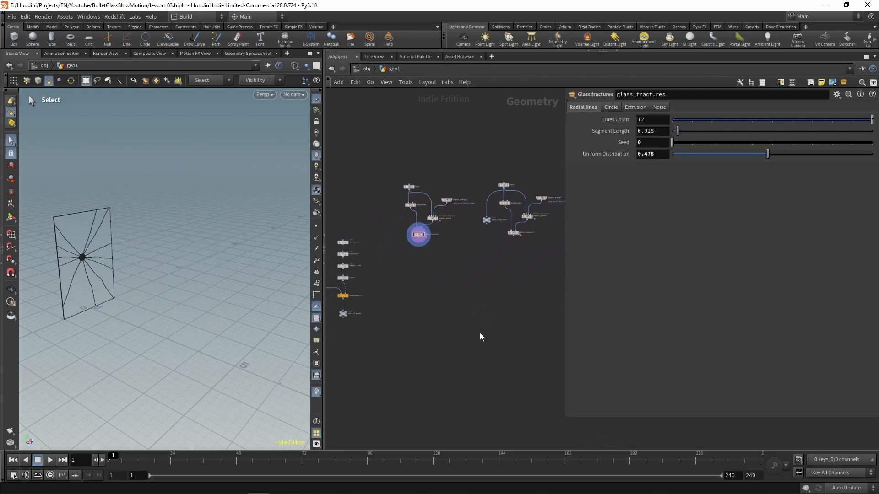
key(Tab)
text(dopne)
key(Return)
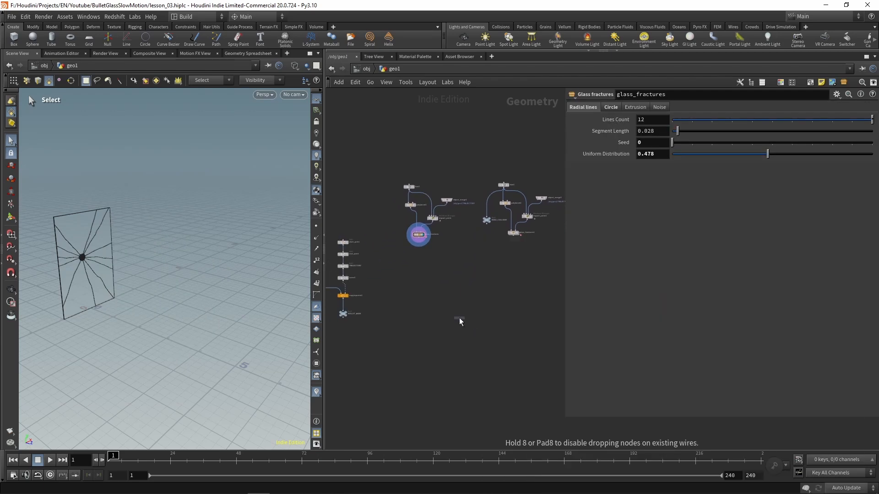
click(461, 318)
scroll(442, 295, up, 3)
scroll(442, 295, up, 2)
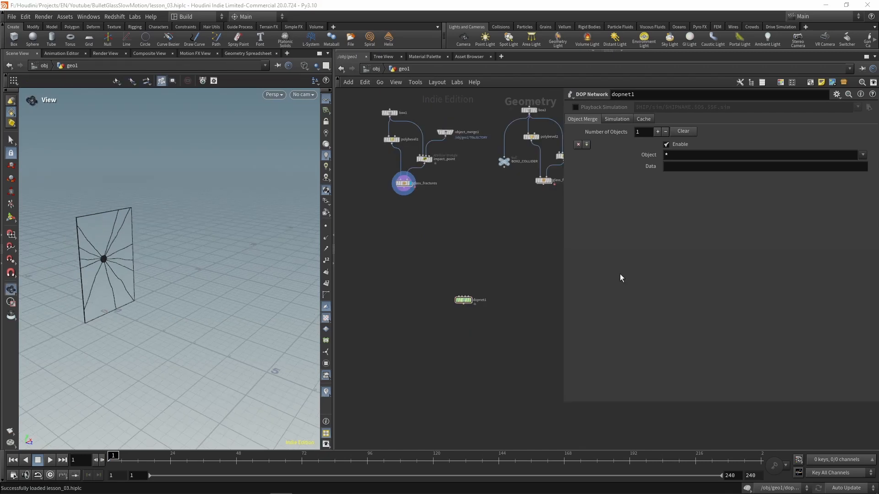
Move dopnet1 below glass_fractures and wire the glass_fractures output into its first input
drag(467, 300, 408, 243)
middle_drag(419, 221, 473, 253)
scroll(474, 252, up, 4)
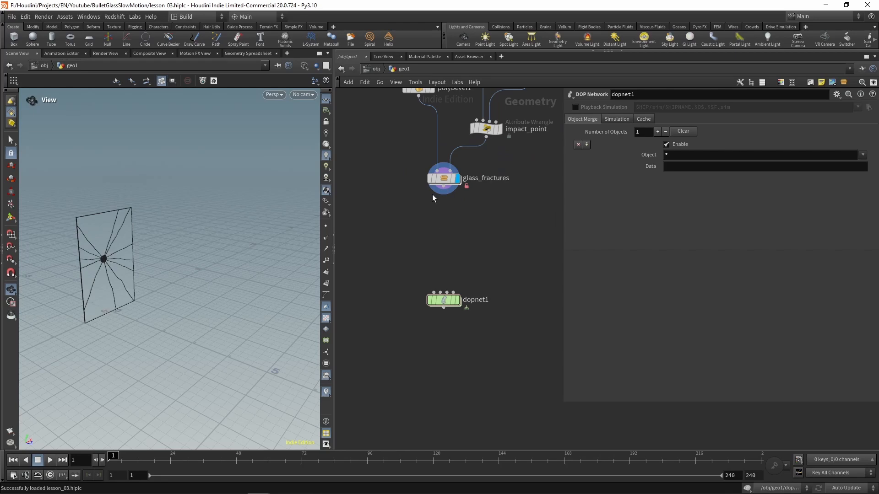
drag(442, 194, 434, 303)
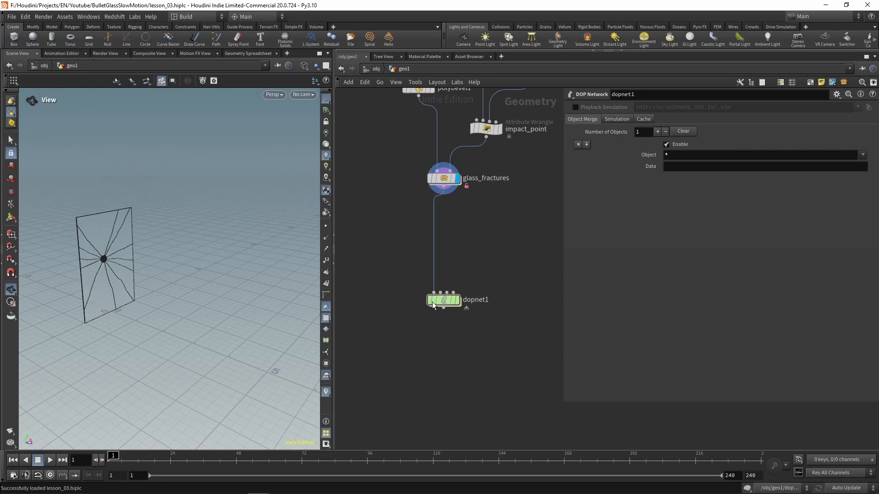
Rename the DOP Network to box1_sim
double_click(480, 300)
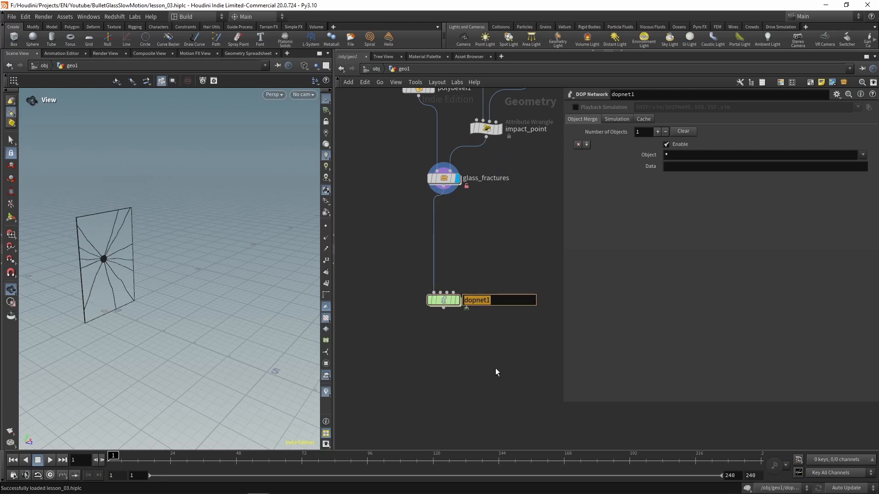
text(box1_sim)
key(Return)
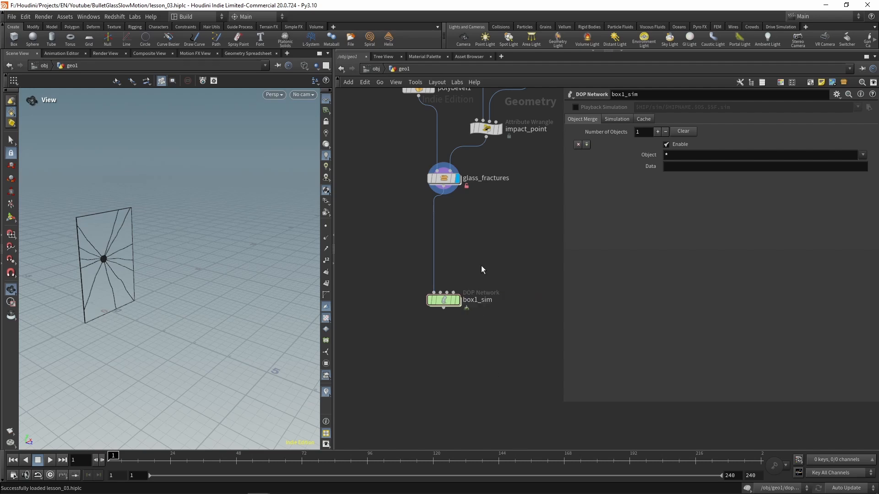
Set the start_point position of the trajectory to X 0 and Z -0.5, checking the impact from the front view
scroll(487, 239, down, 3)
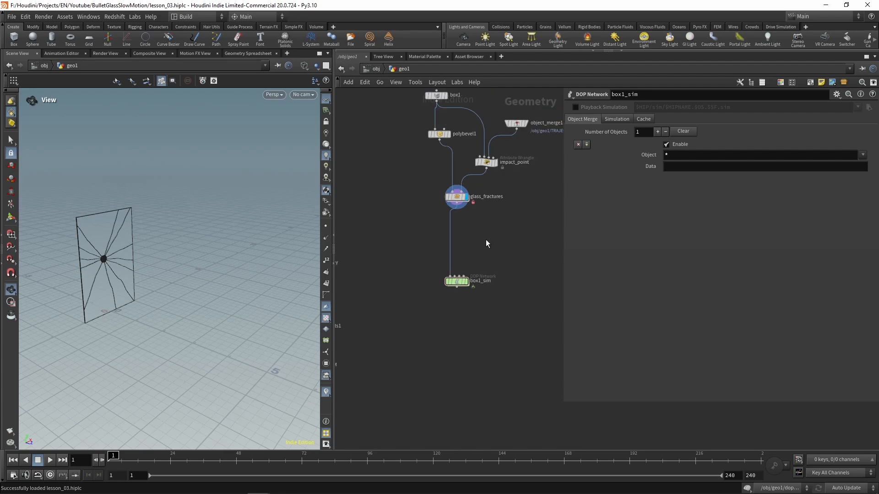
middle_drag(485, 240, 559, 229)
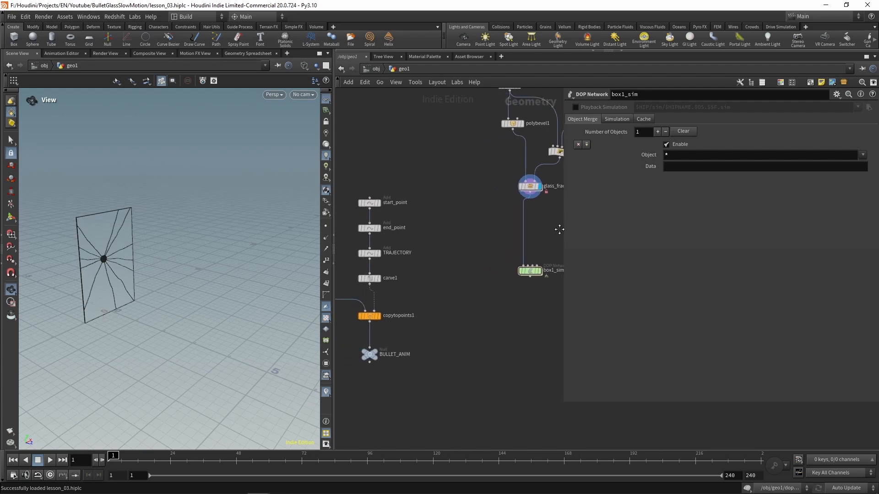
middle_drag(437, 317, 469, 306)
drag(464, 178, 376, 205)
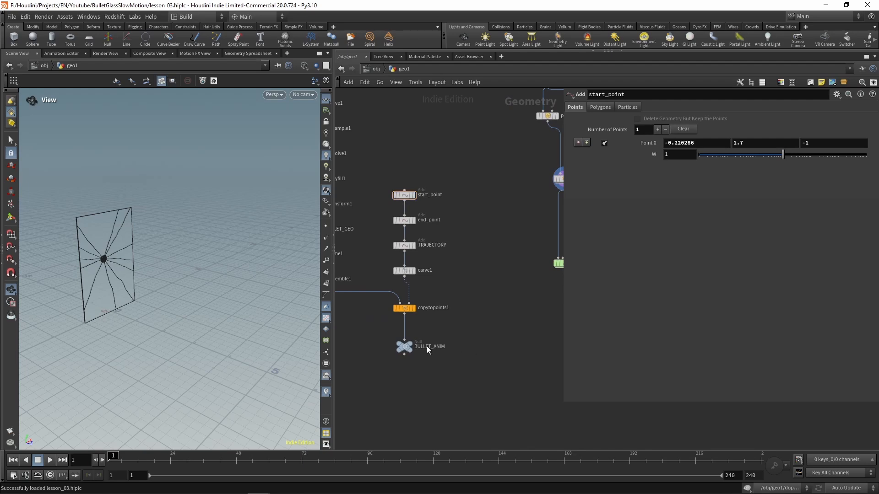
key(space+3)
double_click(691, 143)
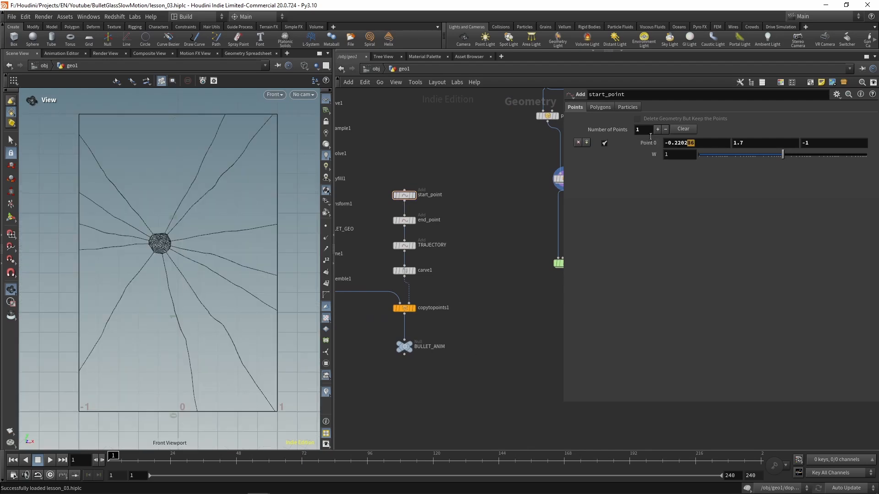
text(0)
key(Tab)
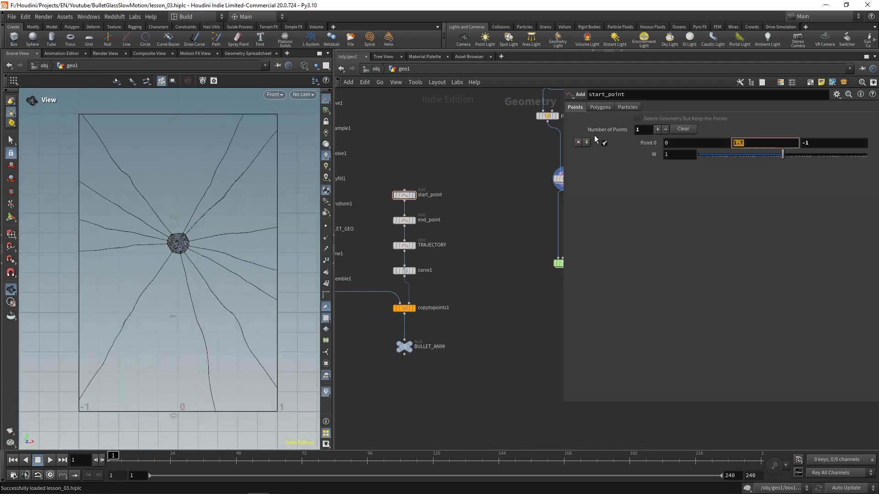
key(Tab)
text(-0.5)
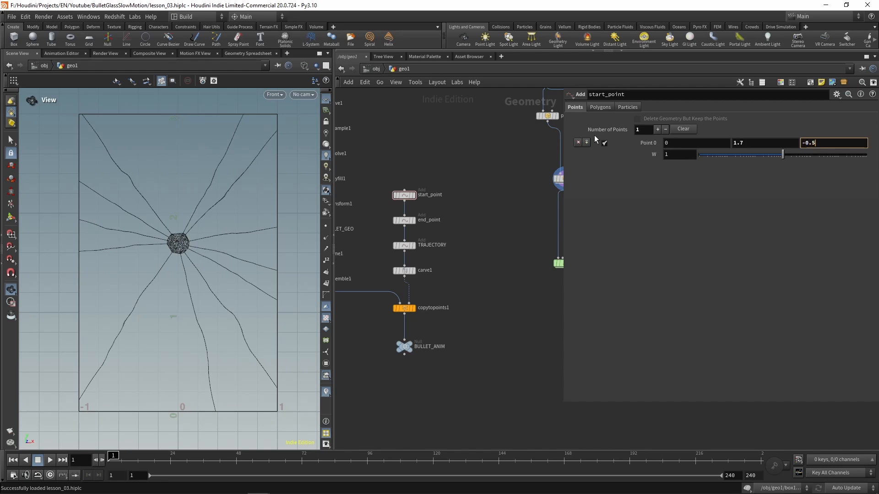
key(Tab)
Set the Z position of end_point to 6 and return the viewport to perspective
drag(468, 211, 375, 233)
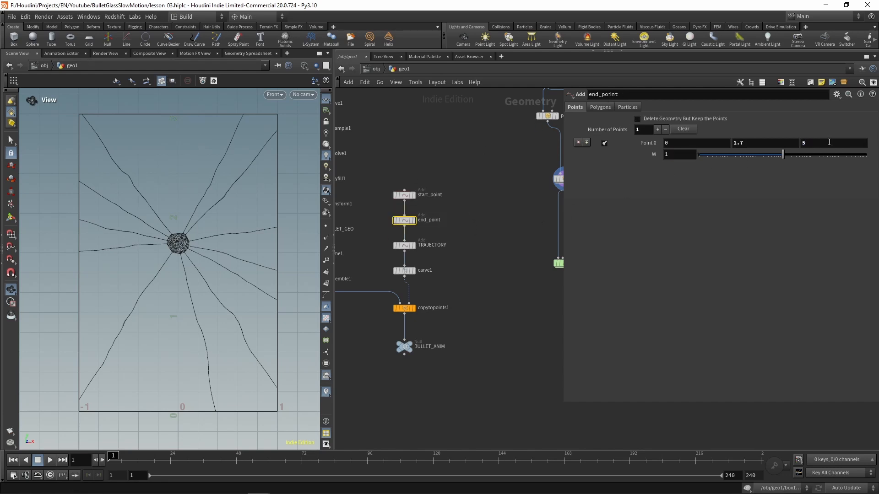
drag(827, 141, 700, 143)
key(Tab)
key(space+1)
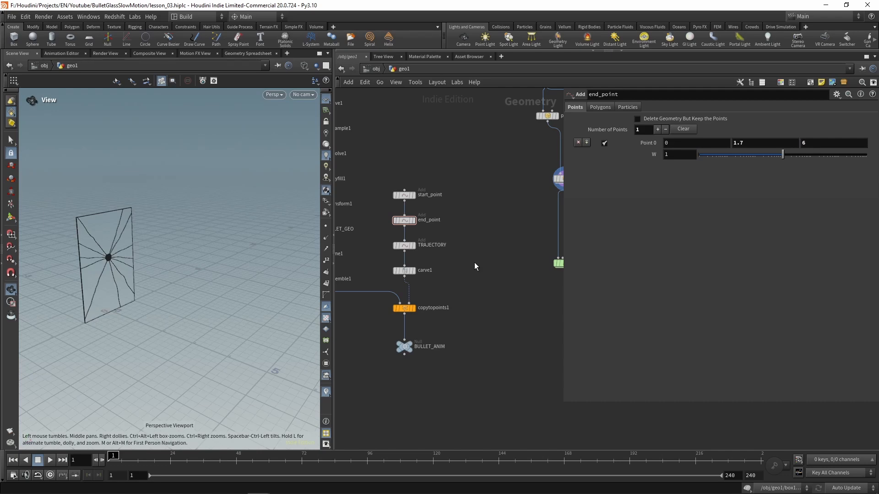
Keyframe First U of carve1 at 0 on frame 1 and at 1 on frame 240
drag(474, 262, 397, 274)
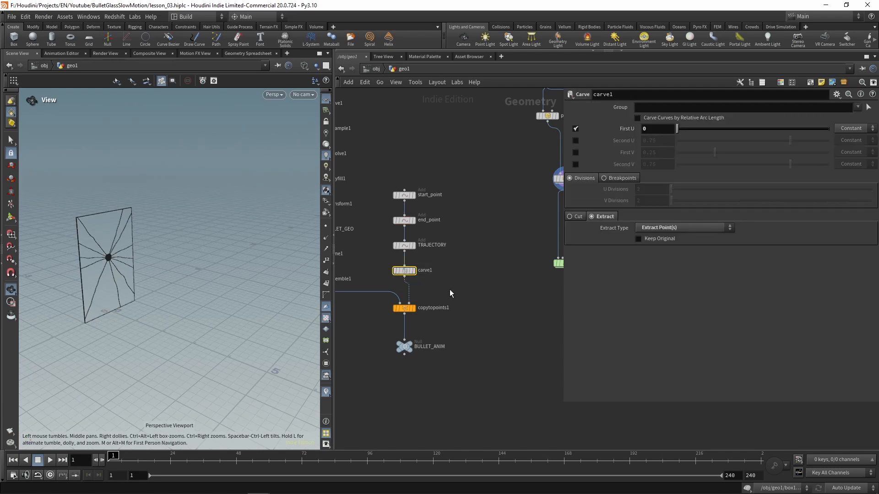
alt+click(657, 131)
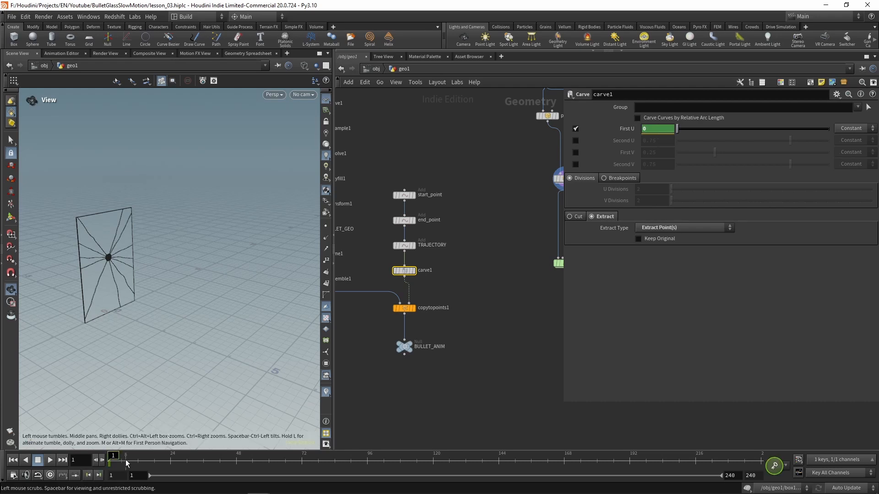
click(64, 458)
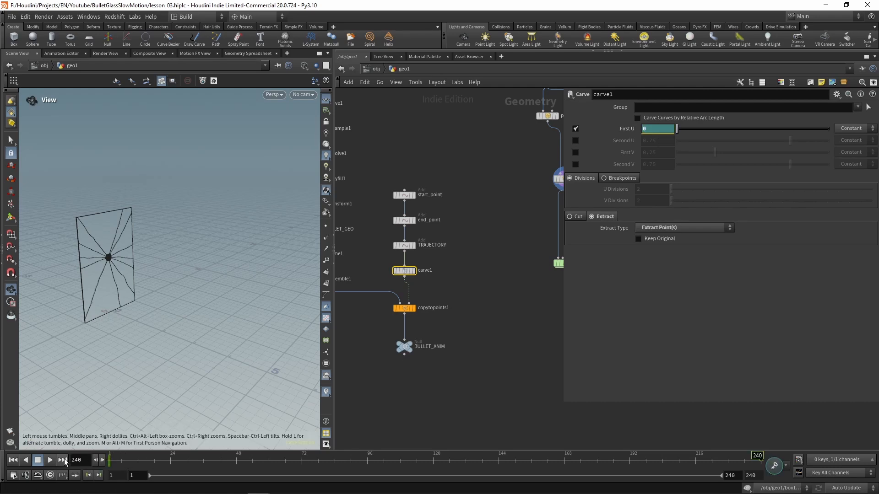
key(1)
key(Return)
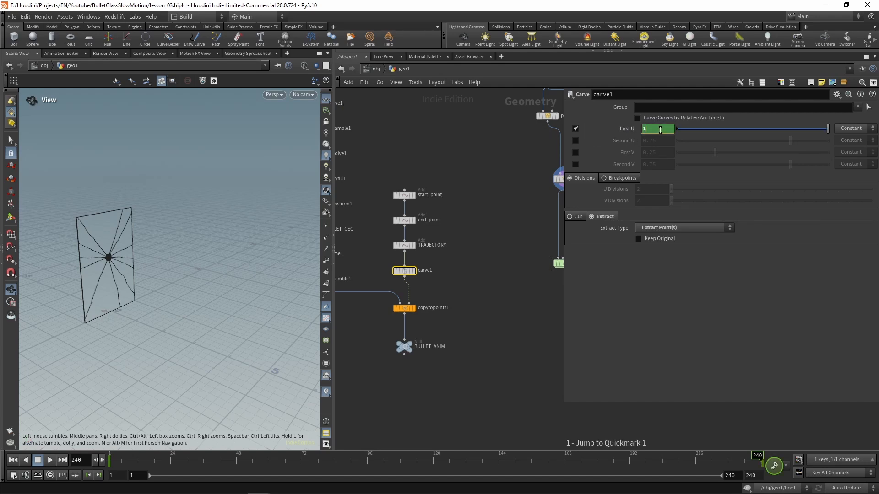
Make the First U animation curve of carve1 linear in the Animation Editor and close the editor
shift+click(660, 130)
drag(778, 79, 540, 233)
click(520, 44)
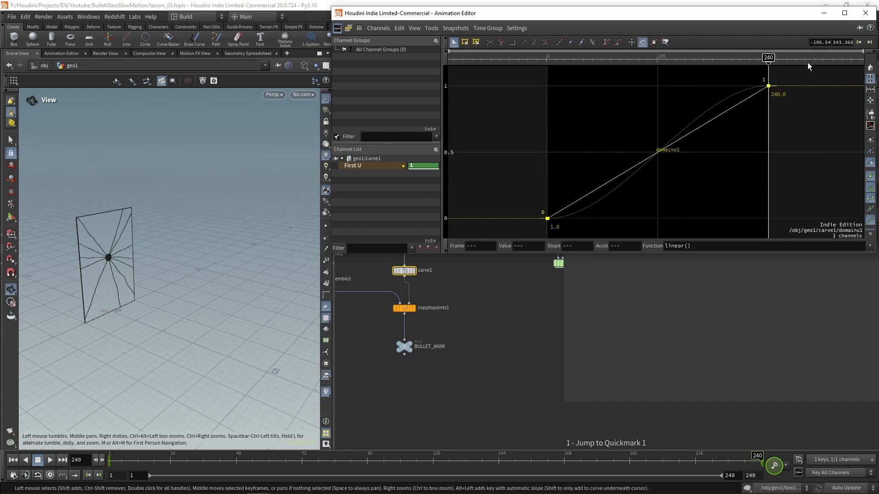
click(865, 13)
click(509, 305)
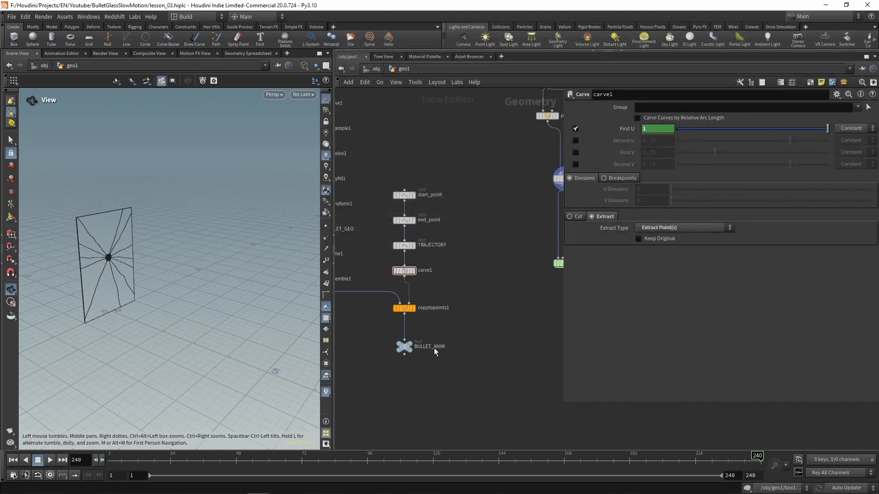
Display BULLET_ANIM, play the bullet animation from the first frame, and return to frame 1
click(410, 344)
click(406, 349)
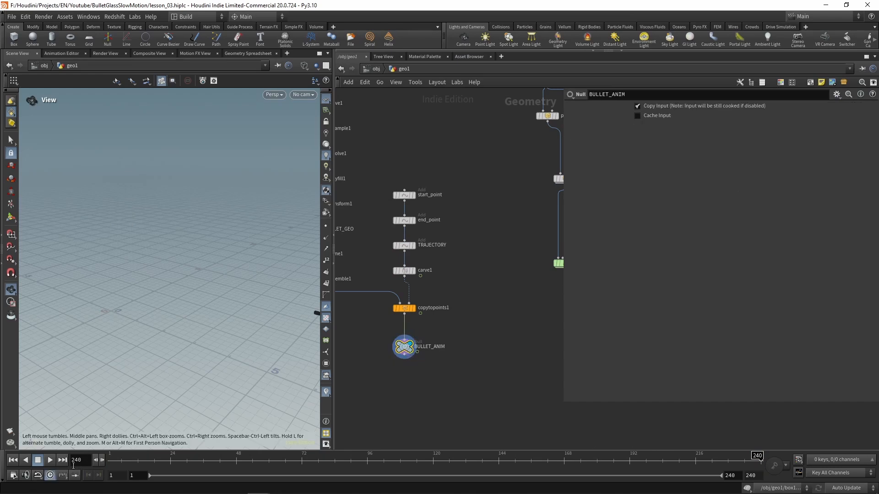
click(13, 460)
click(50, 460)
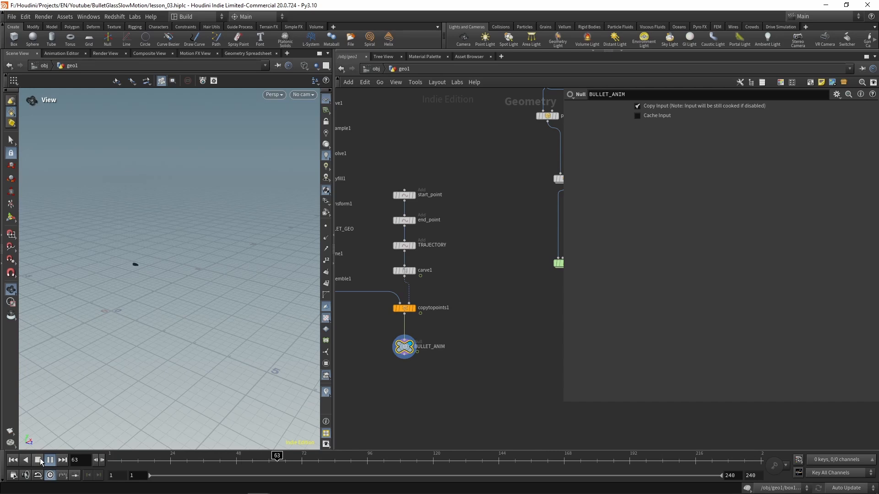
click(38, 460)
click(13, 460)
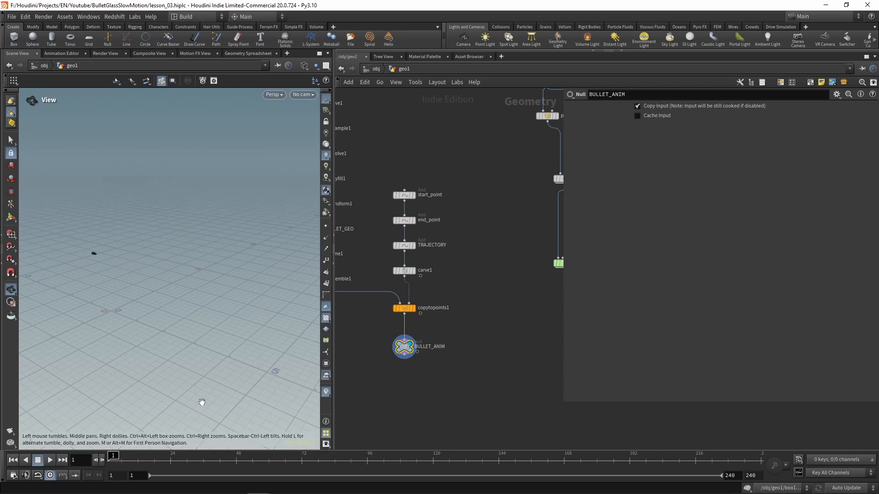
Open the inside of the box1_sim DOP Network
middle_drag(455, 258, 353, 273)
scroll(449, 268, up, 4)
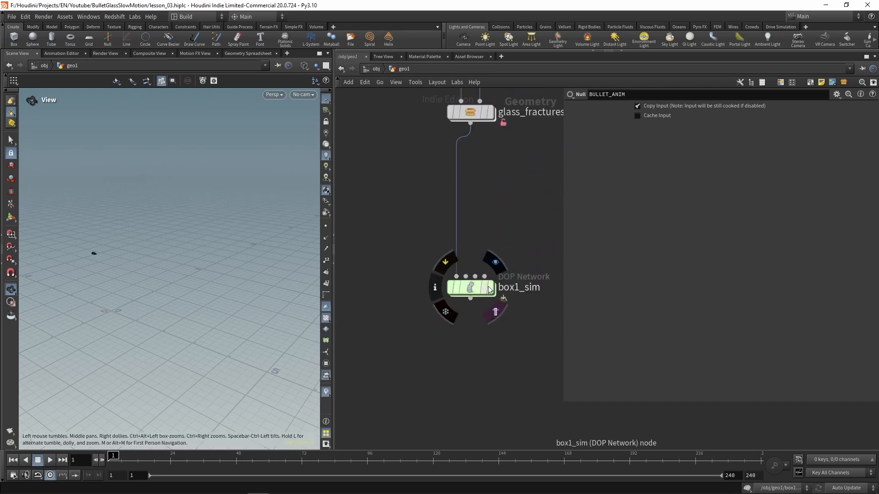
double_click(473, 287)
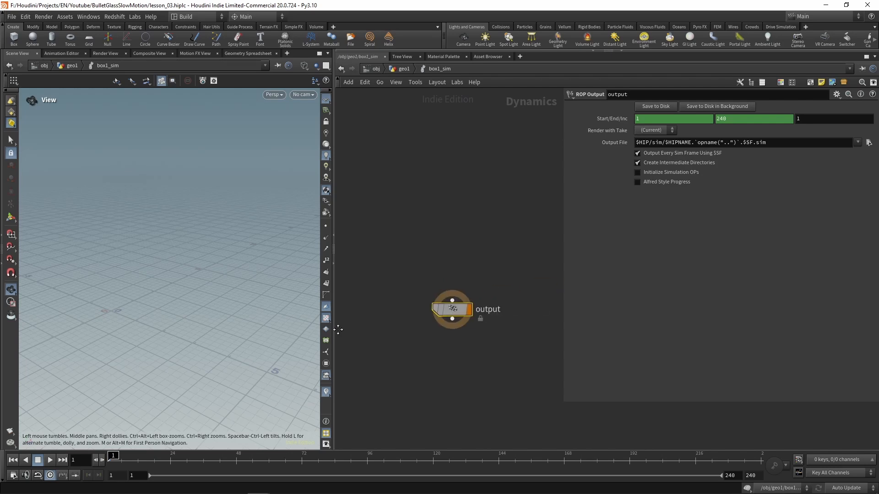
Add a Rigid Body Solver to the box1_sim network and connect its output to the output node
key(Tab)
text(rigi)
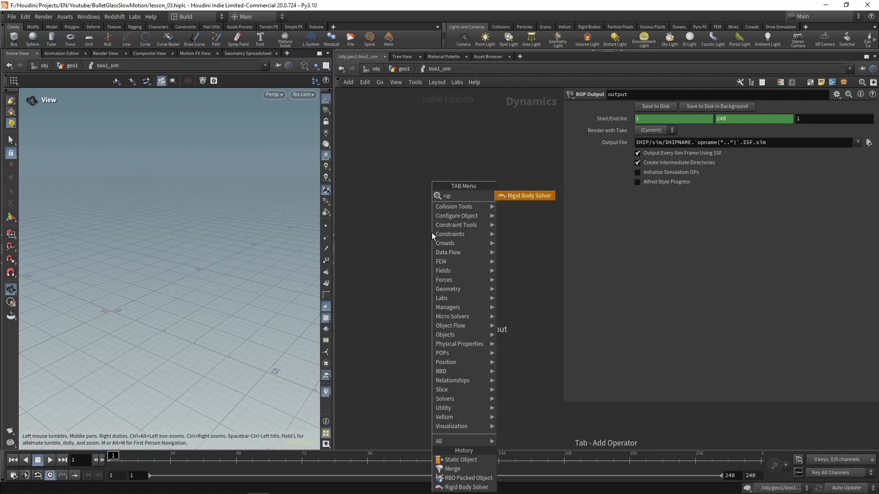
key(Return)
click(463, 228)
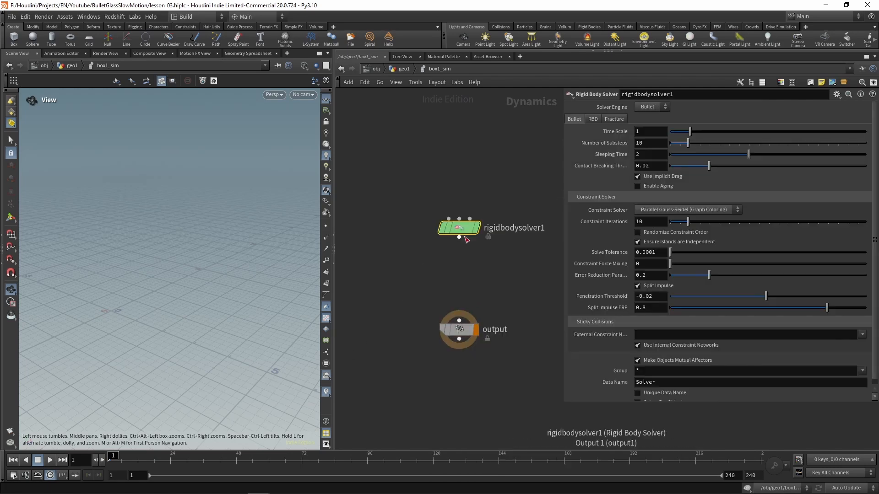
click(459, 237)
click(459, 321)
middle_drag(486, 279, 481, 344)
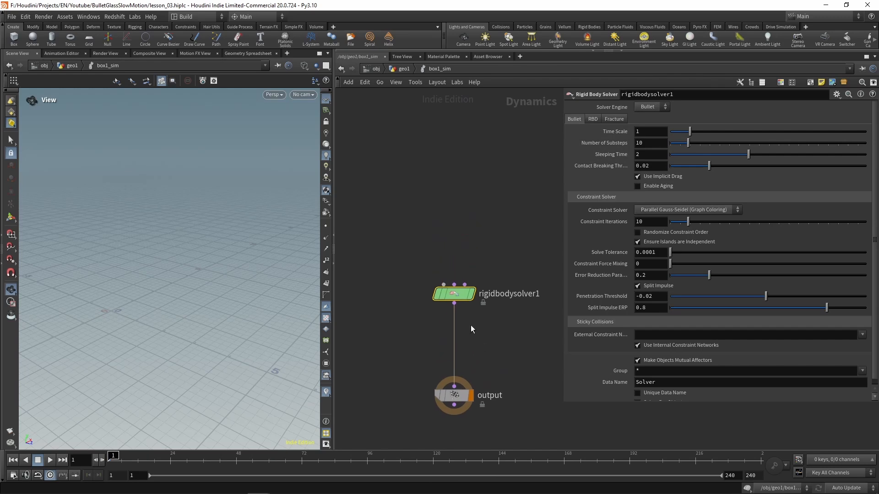
key(shift+s)
Add an RBD Packed Object above the solver and name it rbd_glass
key(Tab)
text(rbdpa)
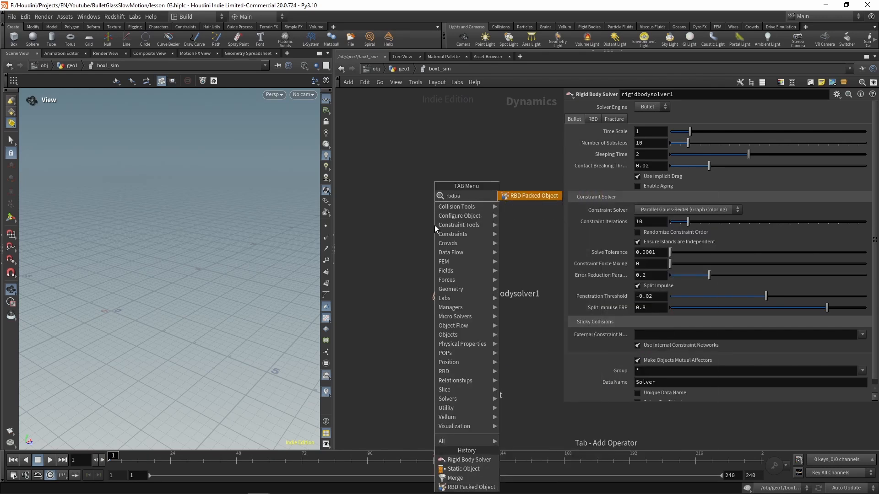
key(Return)
click(407, 197)
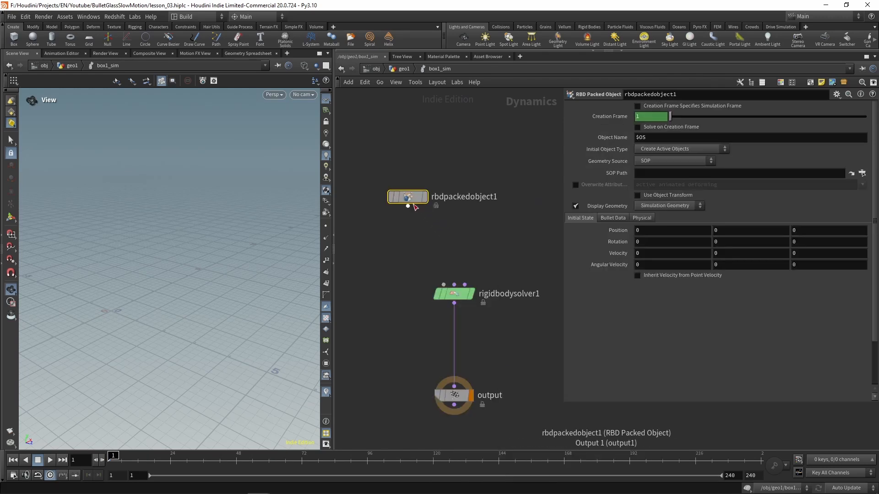
key(F2)
text(rbd_glass)
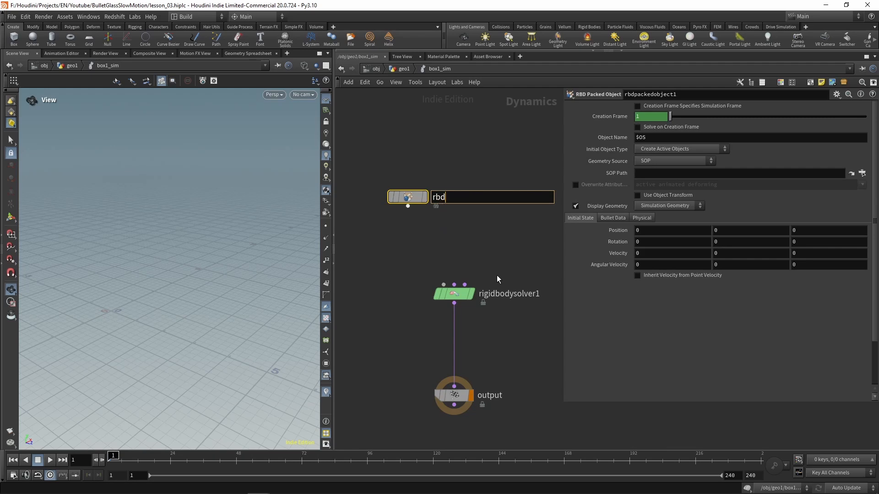
key(Return)
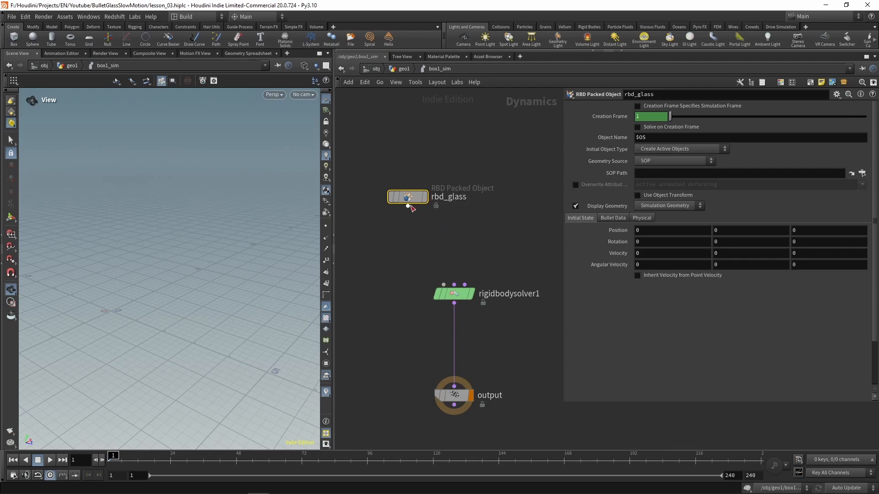
Duplicate rbd_glass beside the original and rename the copy rbd_bullet
drag(410, 204, 491, 185)
double_click(535, 185)
click(534, 185)
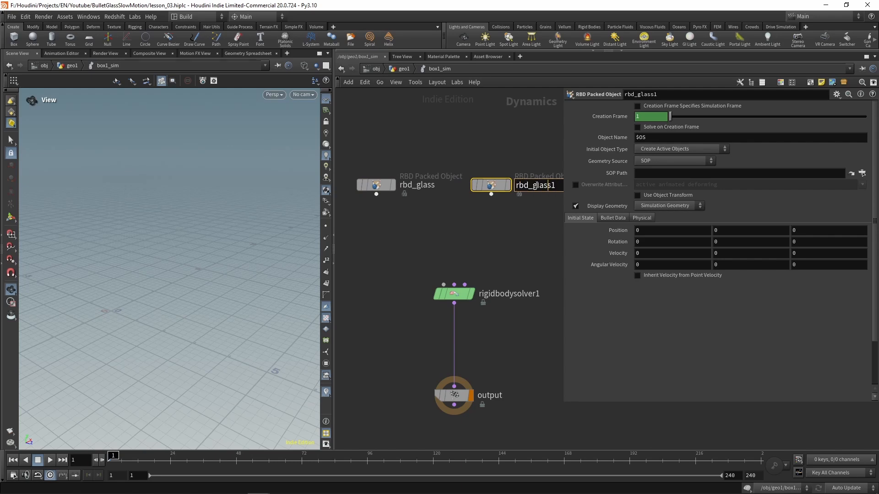
drag(549, 185, 629, 185)
text(ullet)
key(Return)
Merge rbd_glass and rbd_bullet with a Merge node and feed it into the first input of rigidbodysolver1
key(Tab)
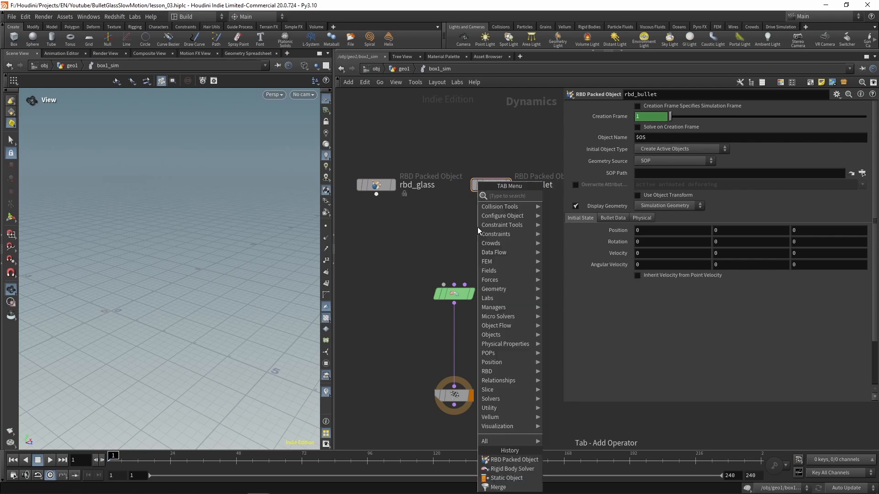
text(merge)
key(Return)
click(419, 238)
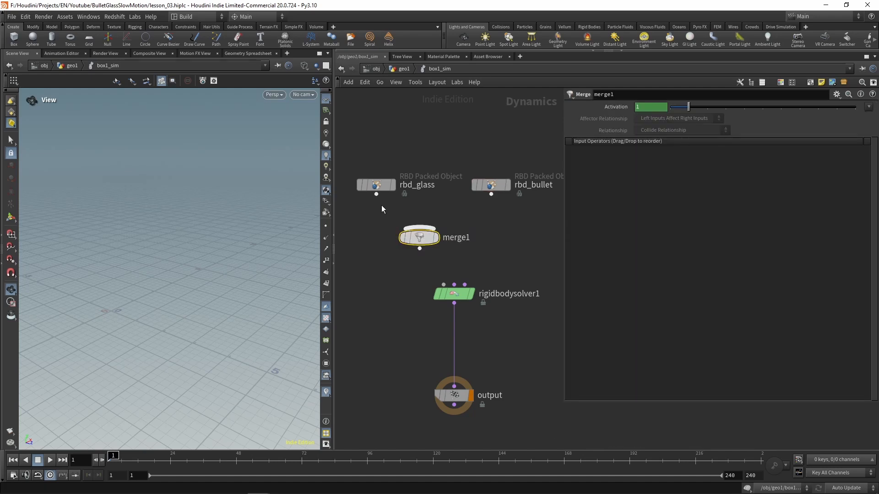
drag(377, 194, 405, 225)
click(412, 227)
click(491, 194)
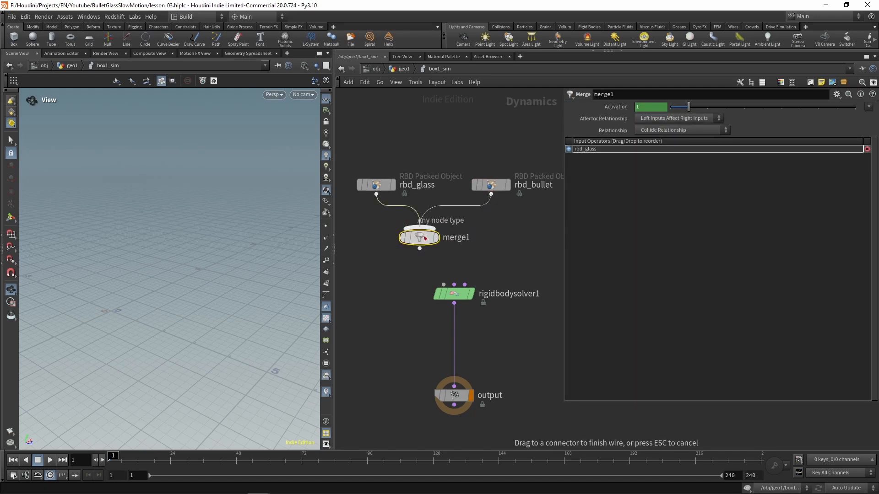
click(423, 227)
click(420, 249)
click(443, 284)
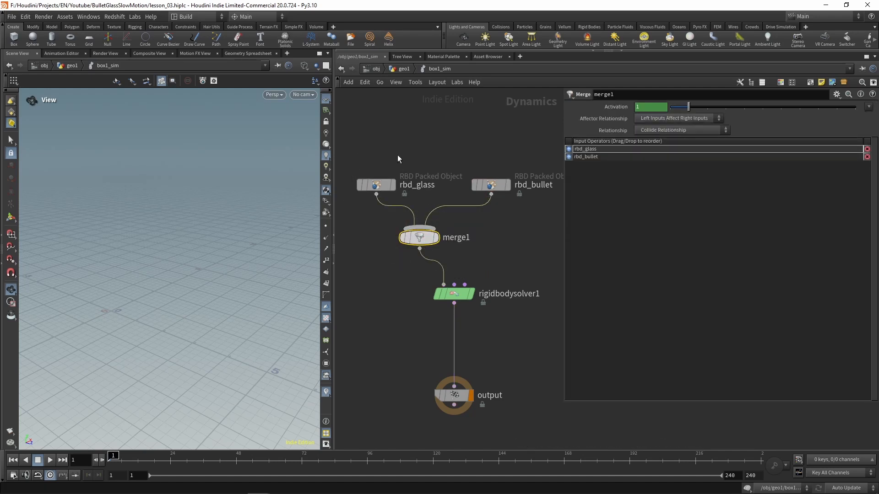
Set the Geometry Source of rbd_glass to First Context Geometry
click(374, 185)
click(675, 160)
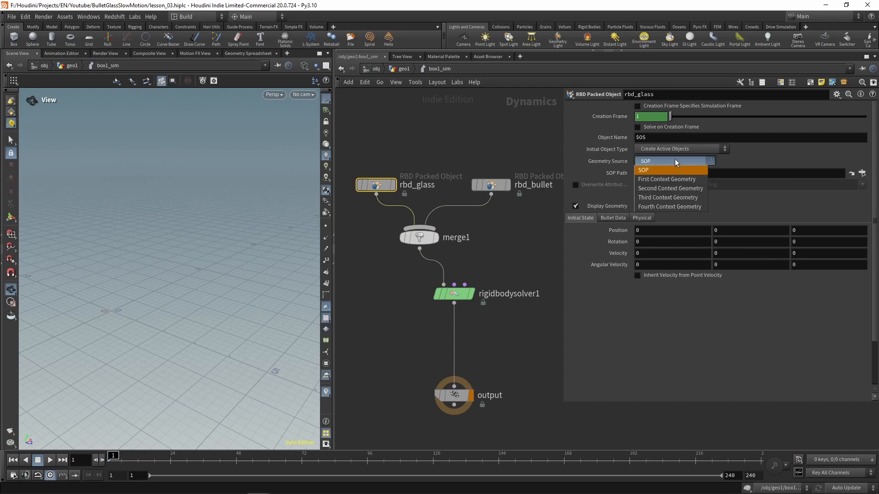
click(676, 179)
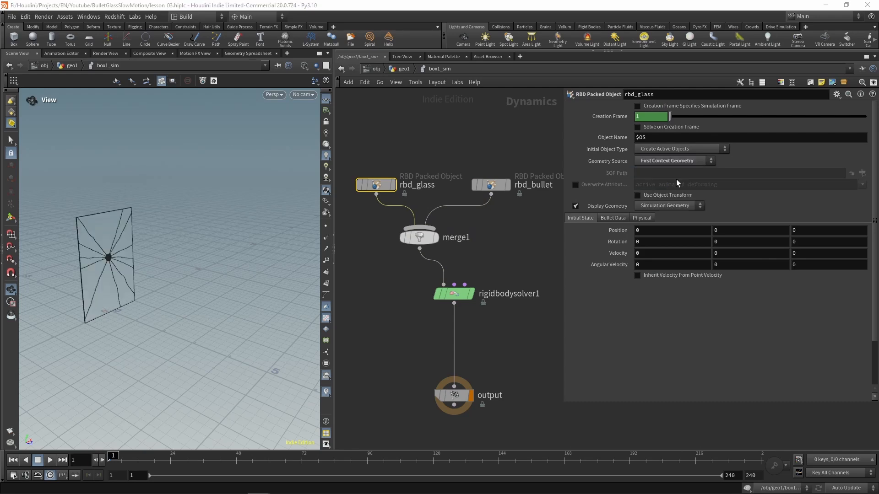
Point the SOP Path of rbd_bullet to /obj/geo1/BULLET_ANIM and set its Initial Object Type to Create Animated Static Objects
click(501, 185)
click(861, 175)
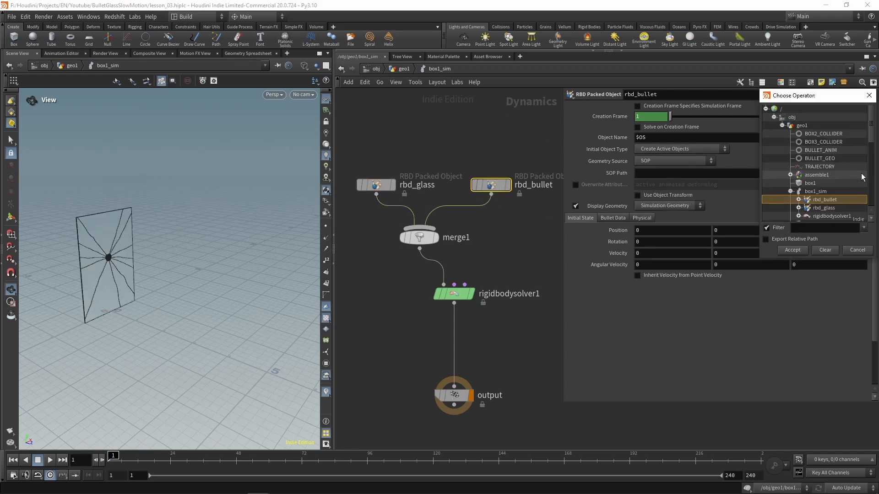
double_click(814, 150)
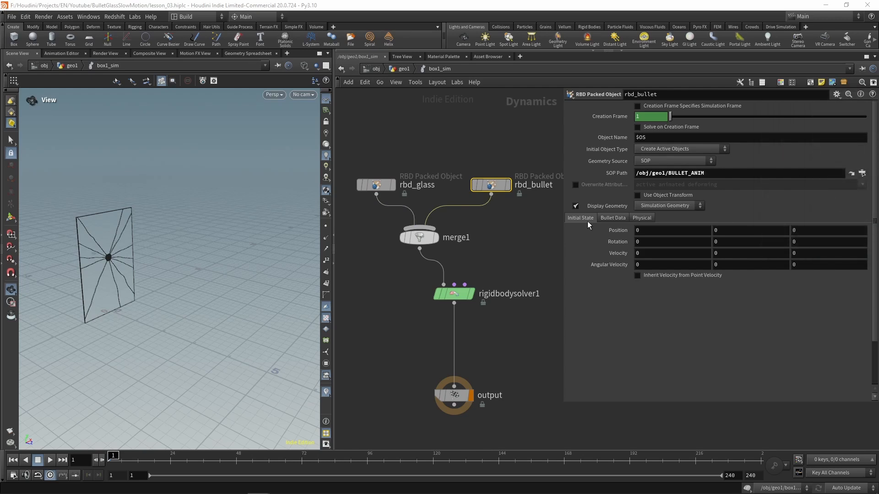
click(678, 149)
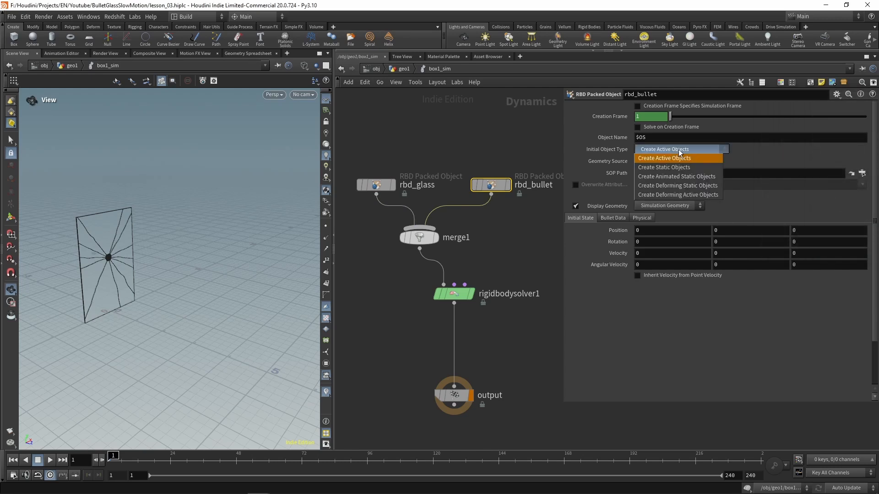
click(687, 180)
Insert a second Merge node on the wire between rigidbodysolver1 and output
middle_drag(493, 259, 507, 210)
mouse_move(157, 255)
mouse_down()
mouse_move(201, 257)
mouse_move(155, 258)
mouse_up()
middle_drag(414, 293, 397, 309)
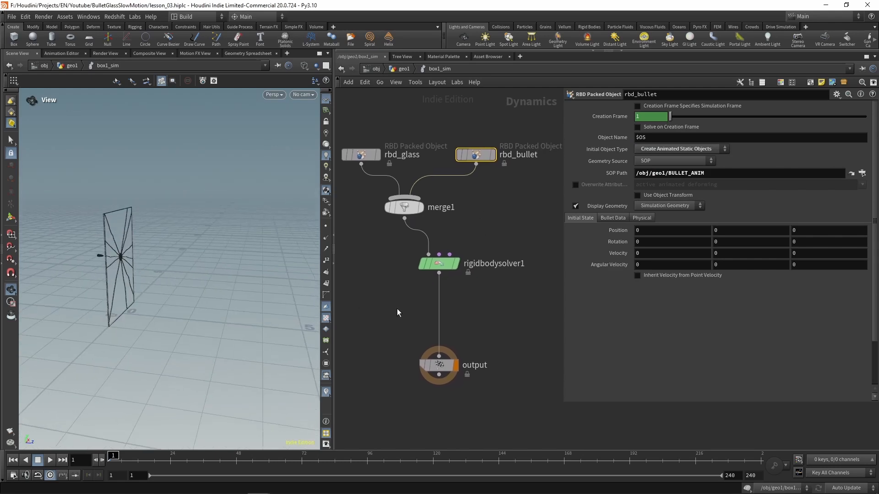
key(Tab)
text(merg)
key(Return)
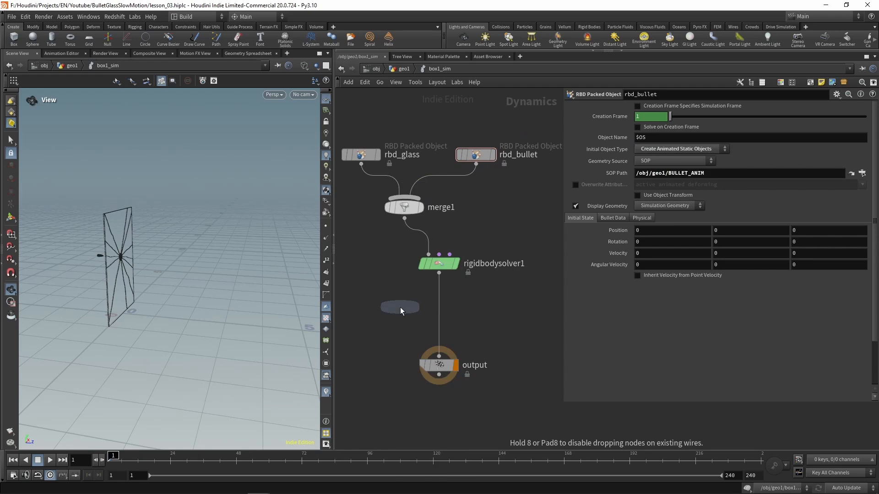
click(439, 314)
Add a Static Object and connect it to merge2 as the first input, ahead of rigidbodysolver1
middle_drag(391, 307, 421, 322)
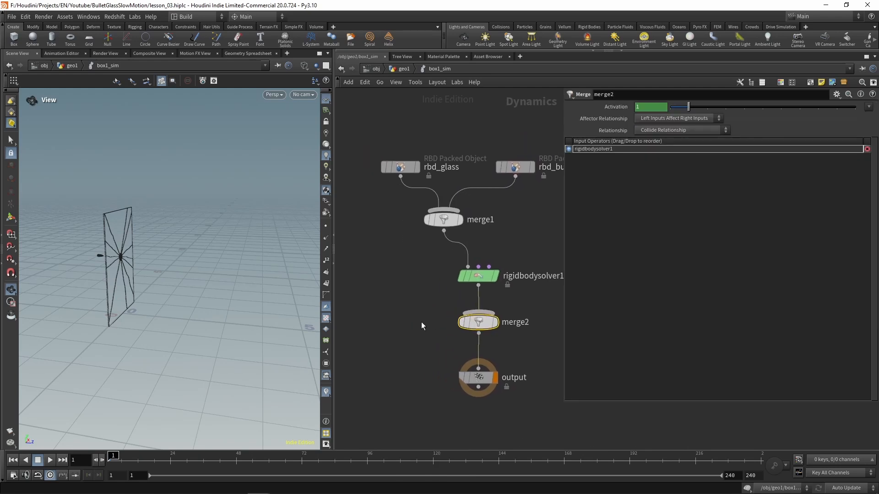
key(Tab)
text(srt)
key(Escape)
key(Tab)
text(static)
key(Return)
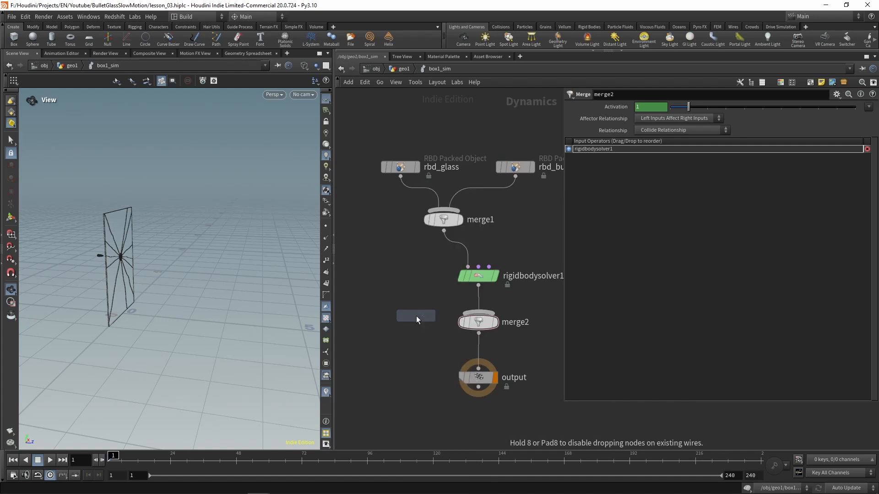
click(376, 265)
drag(376, 274, 474, 322)
click(474, 322)
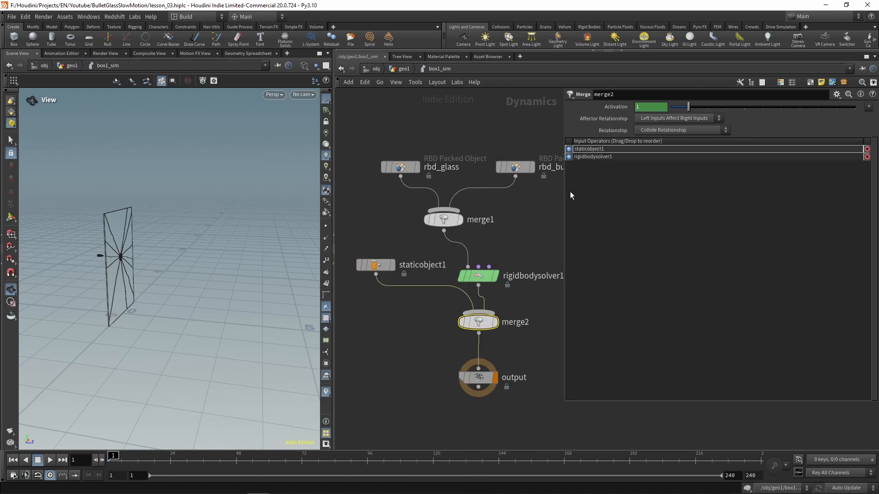
Set the SOP Path of staticobject1 to /obj/geo1/BOX2_COLLIDER
click(376, 267)
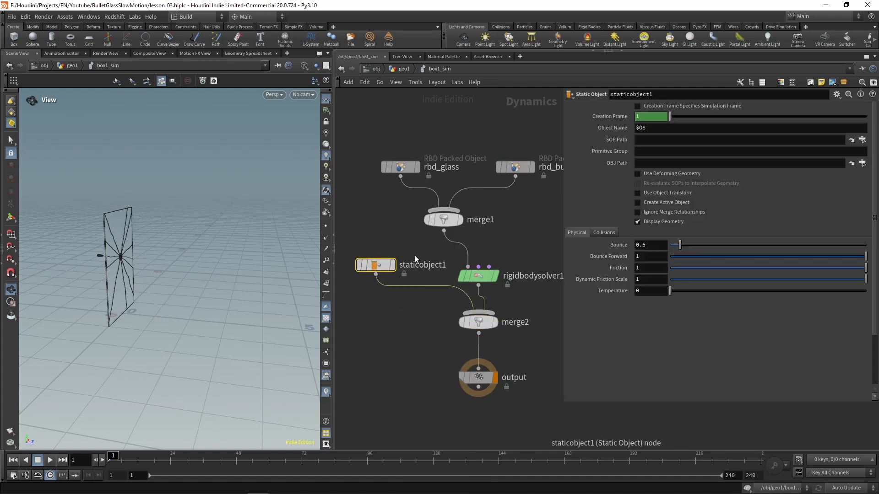
click(864, 139)
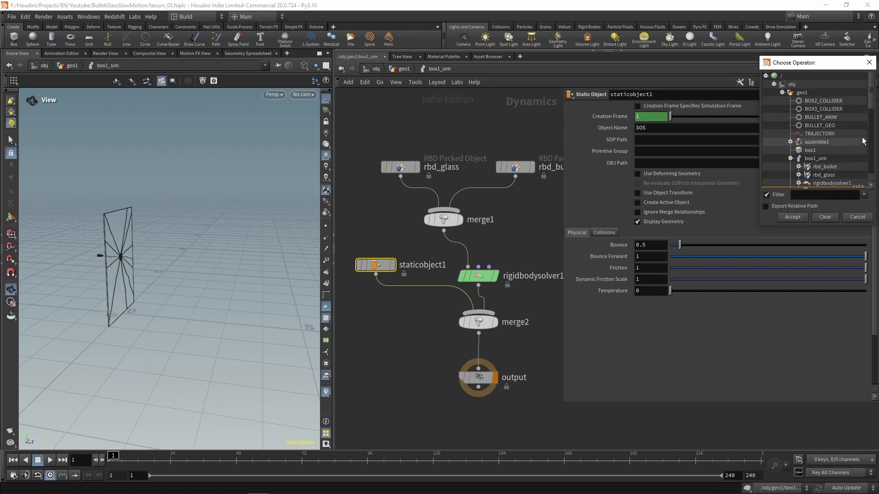
double_click(822, 101)
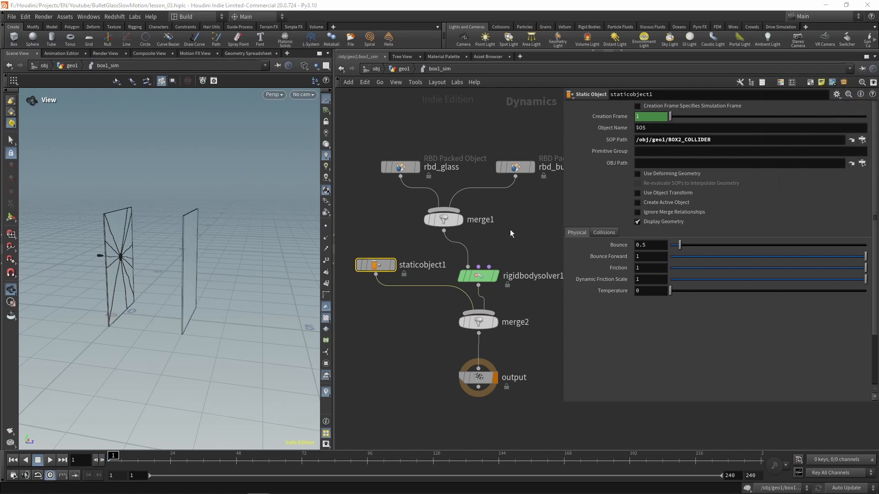
Play the simulation, scrub through it to examine the glass fragments hitting the second pane up close, and return to frame 1
mouse_move(510, 230)
middle_down()
mouse_move(474, 247)
mouse_move(499, 229)
middle_up()
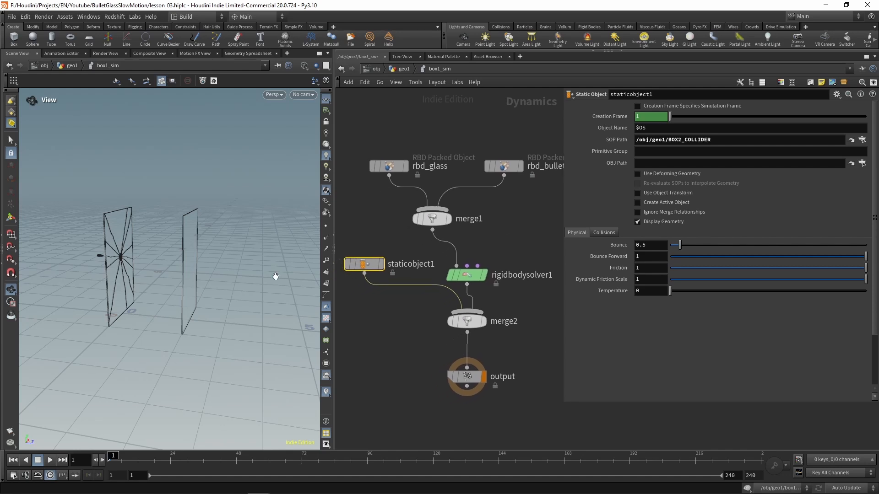
scroll(276, 276, up, 5)
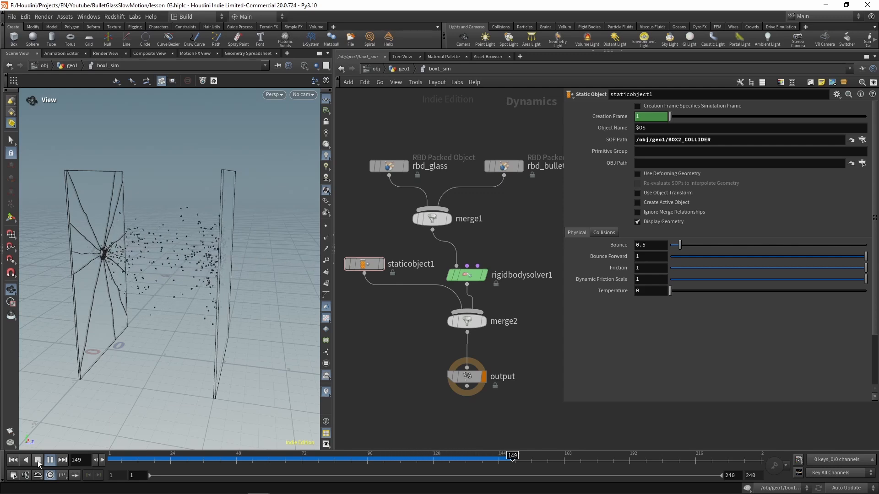
click(37, 461)
drag(149, 280, 270, 281)
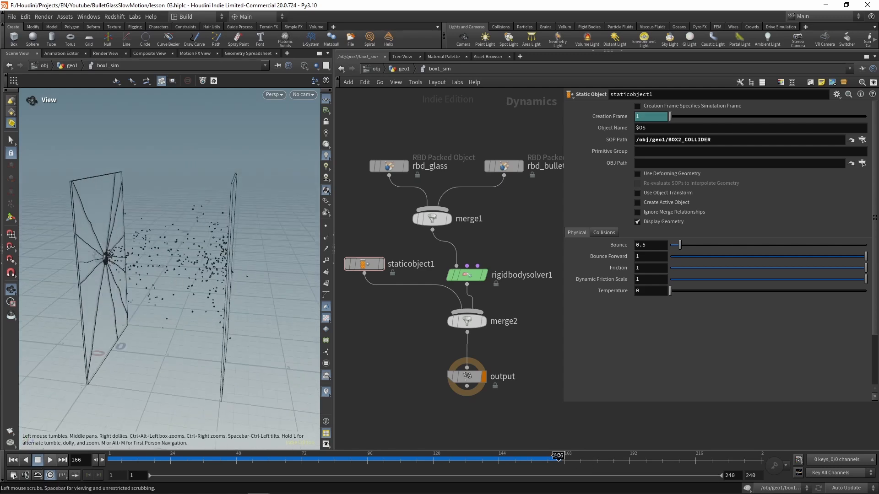
drag(557, 455, 381, 469)
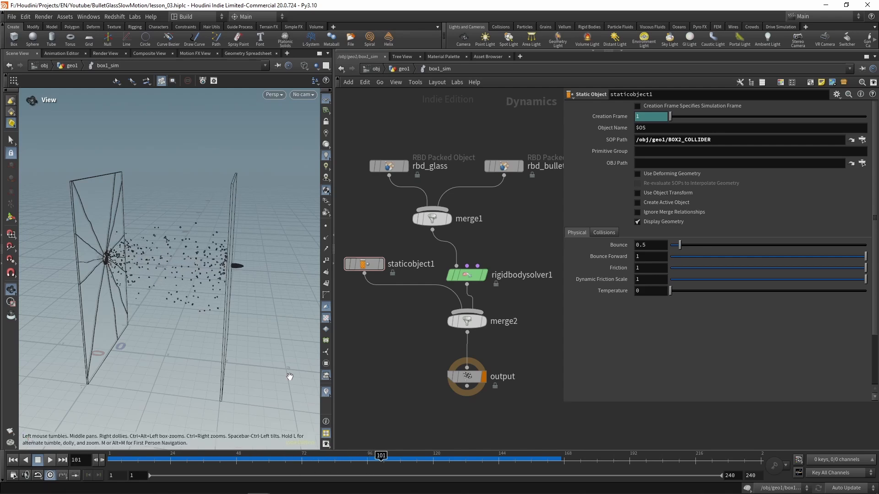
right_drag(290, 376, 304, 278)
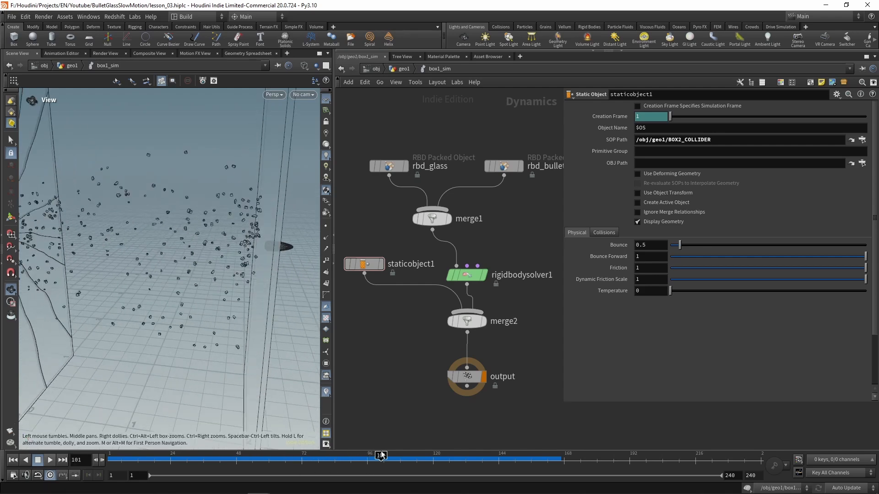
drag(381, 454, 110, 457)
mouse_move(126, 290)
mouse_down()
mouse_move(73, 315)
mouse_move(144, 286)
mouse_move(137, 286)
mouse_up()
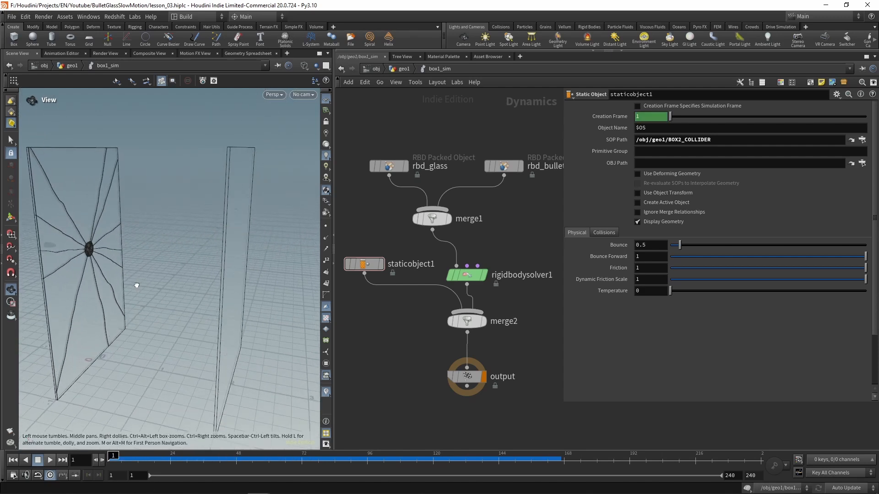
Set the Bounce of staticobject1 to 0.3 and play the simulation again to check the fragments
click(364, 264)
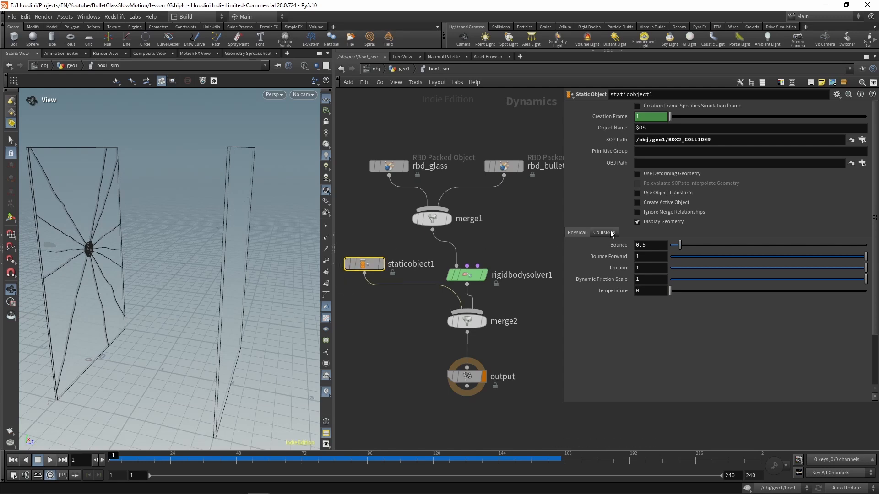
drag(680, 245, 679, 245)
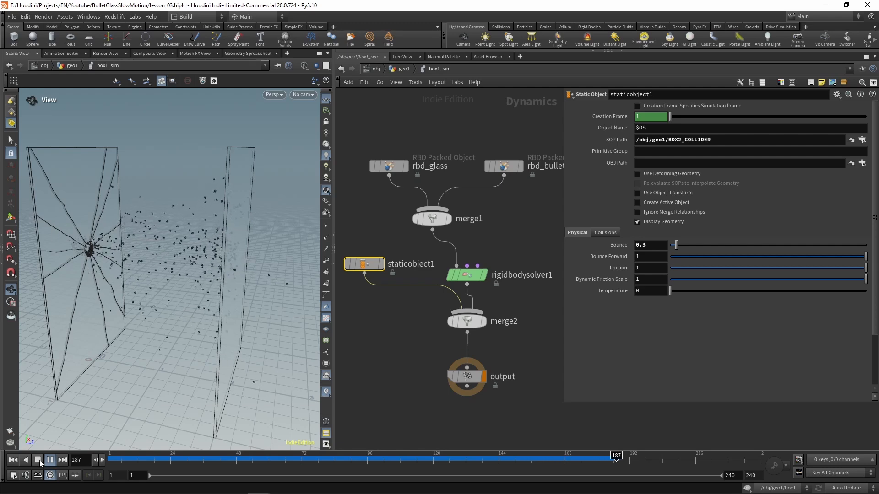
click(40, 460)
drag(189, 329, 191, 320)
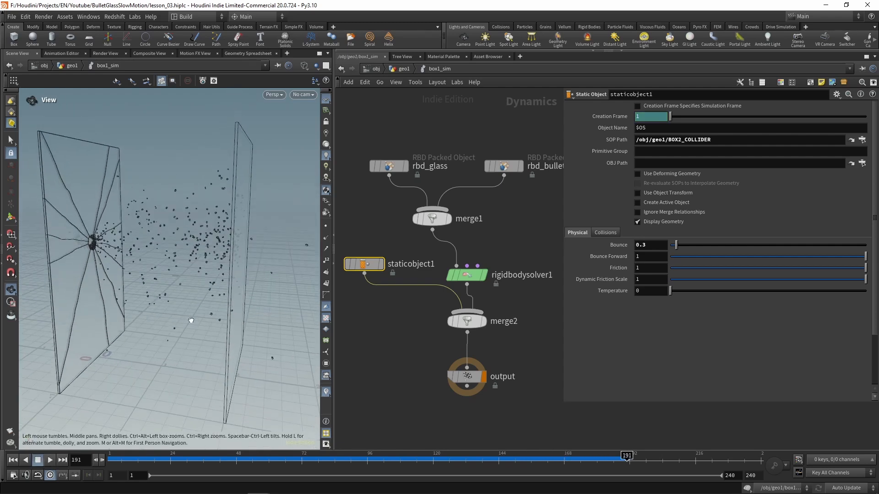
click(49, 461)
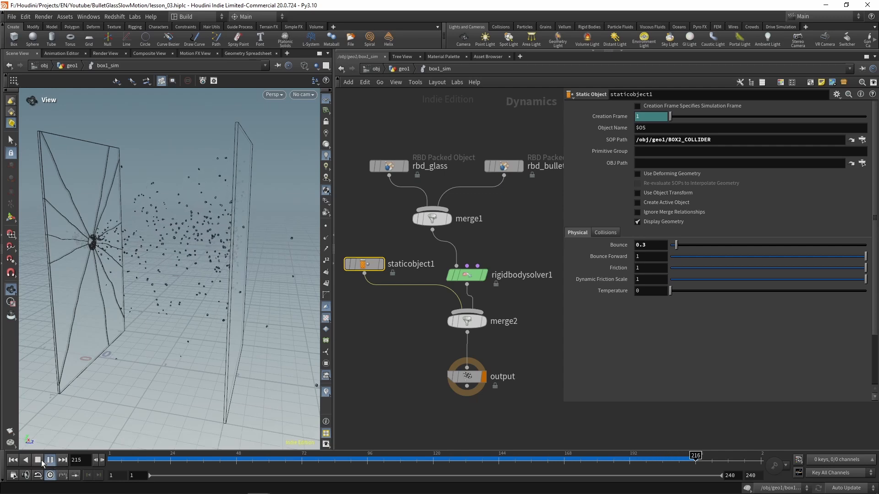
Stop playback, scrub and replay the simulation to examine the glass fragments rebounding between the two panes, and return to frame 1
click(39, 461)
drag(215, 257, 242, 250)
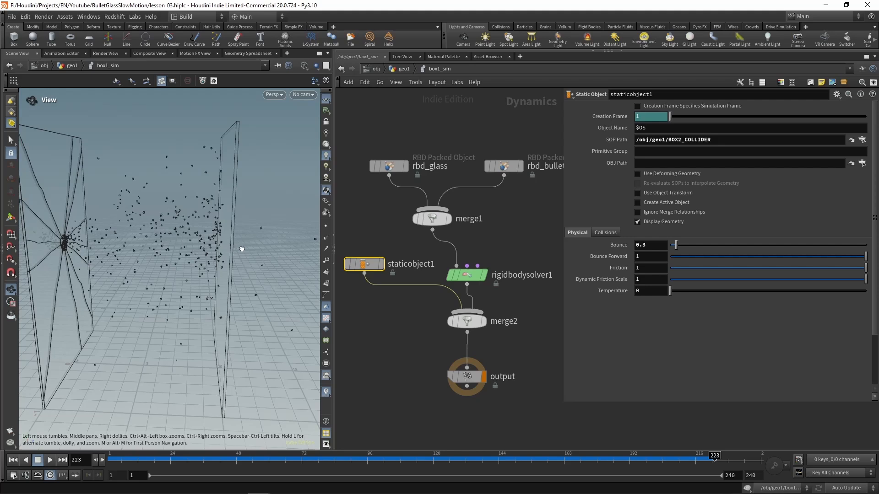
click(17, 461)
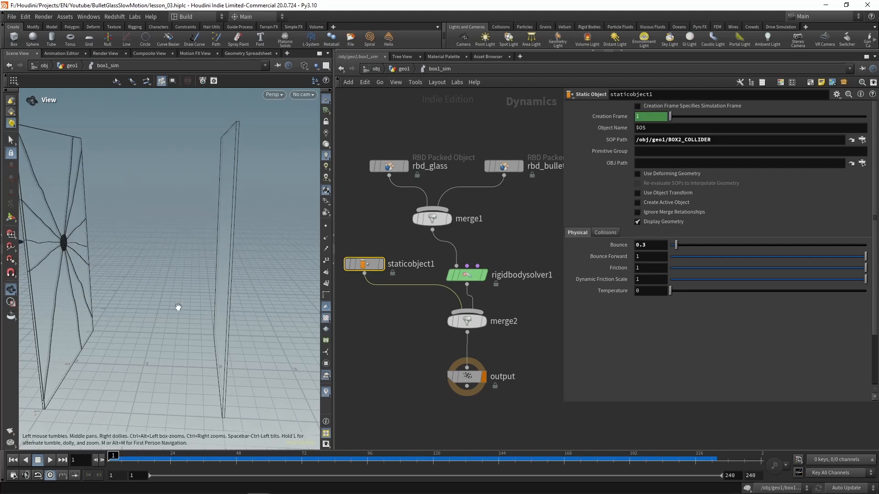
click(139, 456)
drag(139, 456, 258, 456)
middle_drag(434, 334, 391, 366)
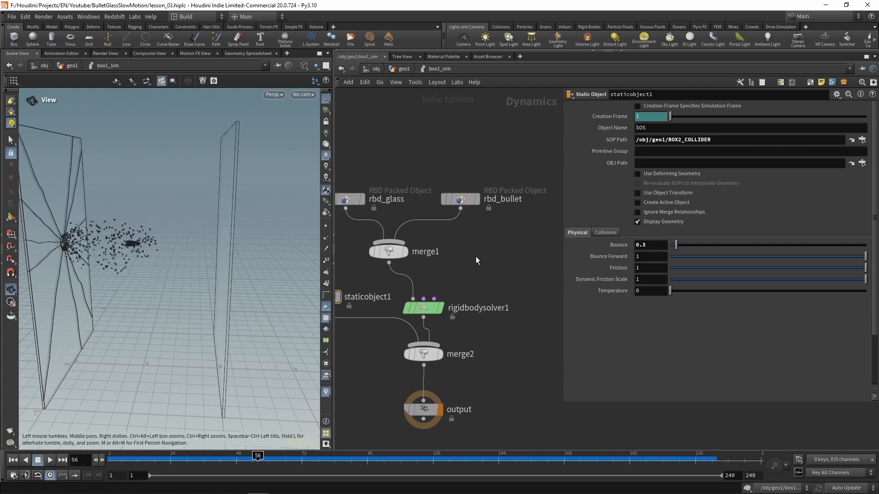
middle_drag(471, 271, 459, 241)
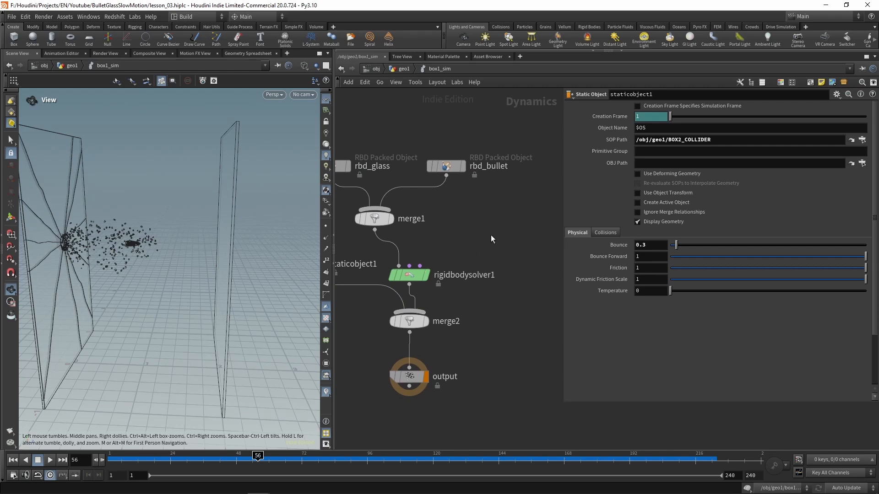
mouse_move(476, 233)
middle_down()
mouse_move(503, 242)
mouse_move(493, 230)
middle_up()
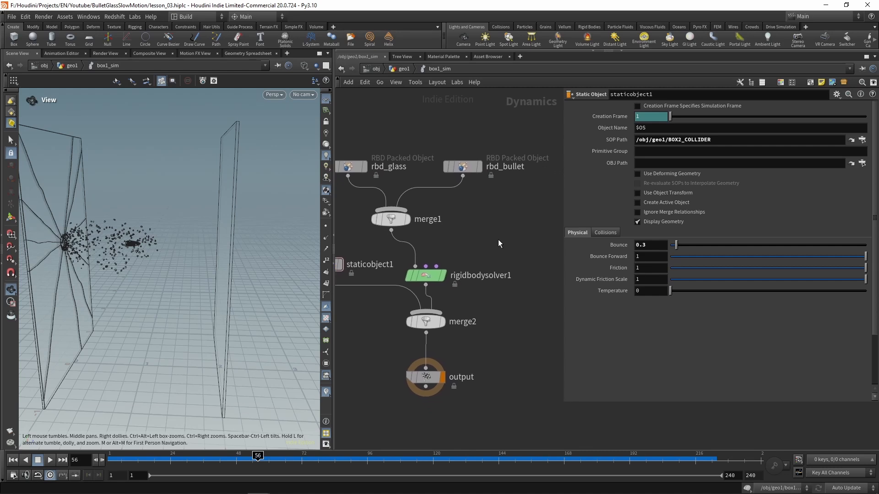
click(12, 460)
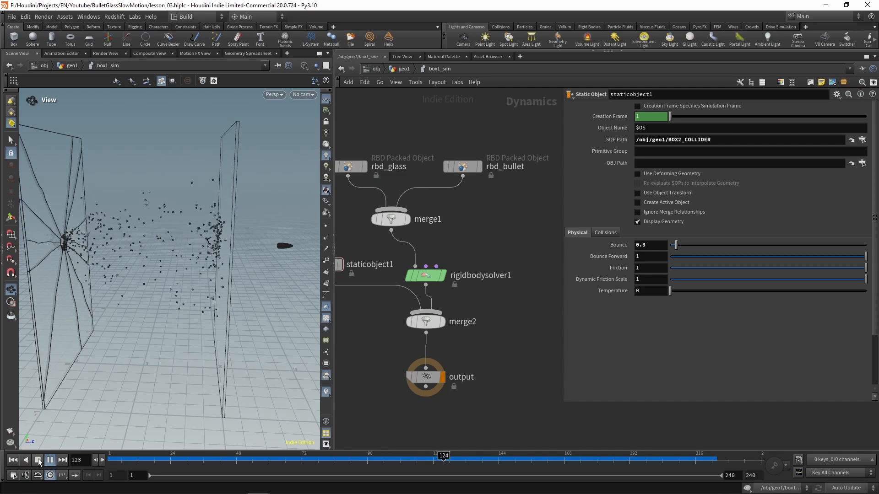
click(38, 460)
click(13, 459)
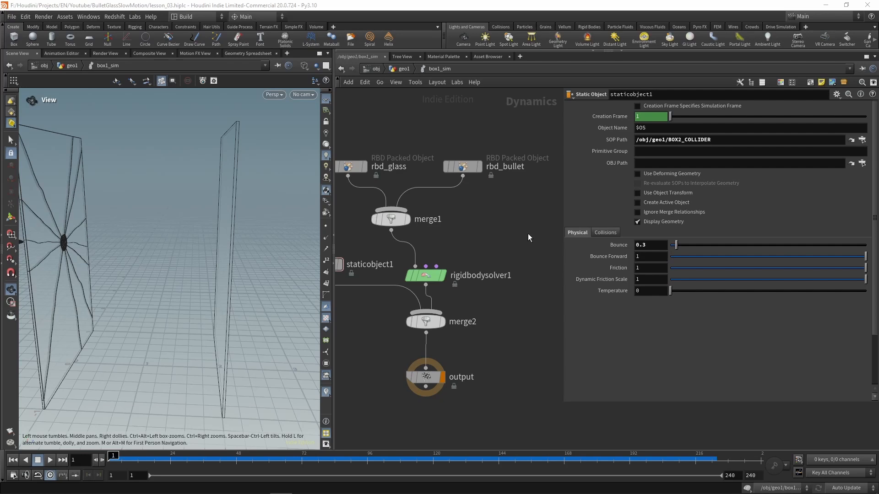
Go up to the geo1 network and find, in side view, the frame just before the bullet hits the first pane, stopping at frame 18
click(402, 69)
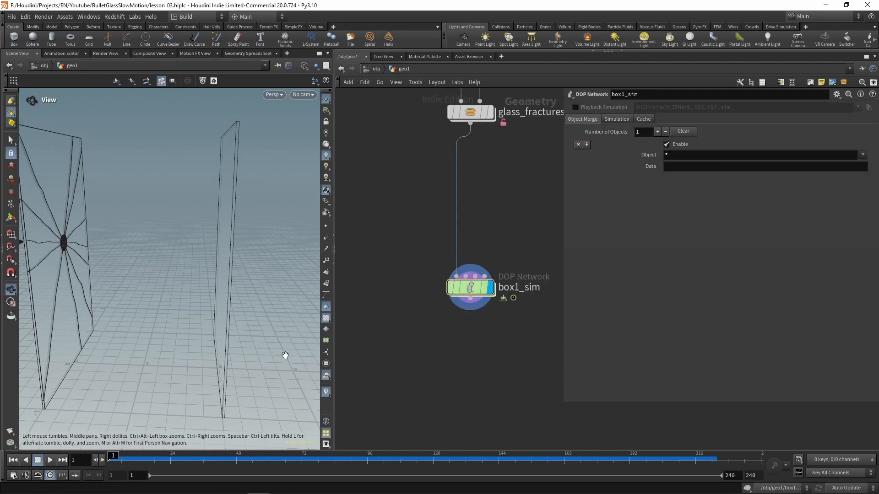
key(space+4)
key(space+4)
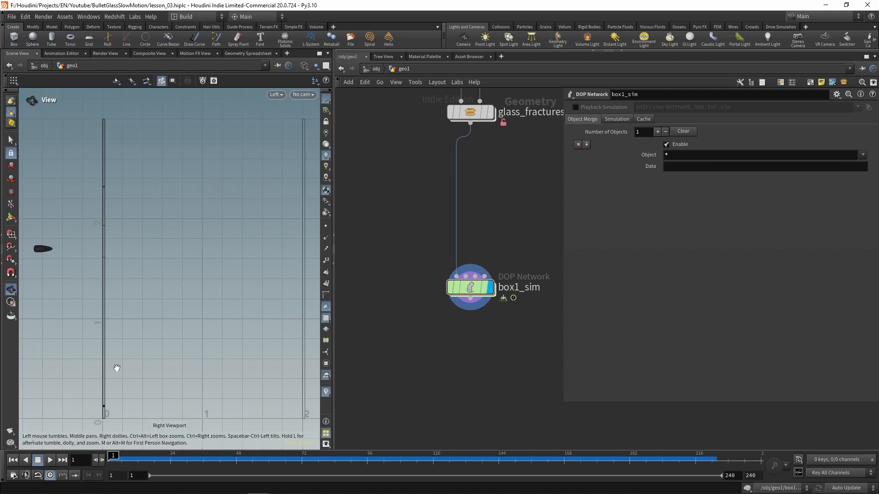
click(51, 461)
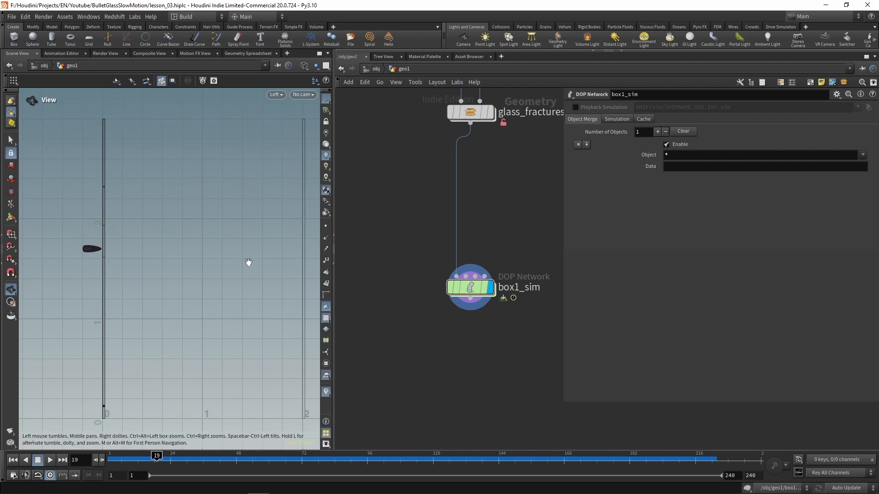
key(Left)
key(space+1)
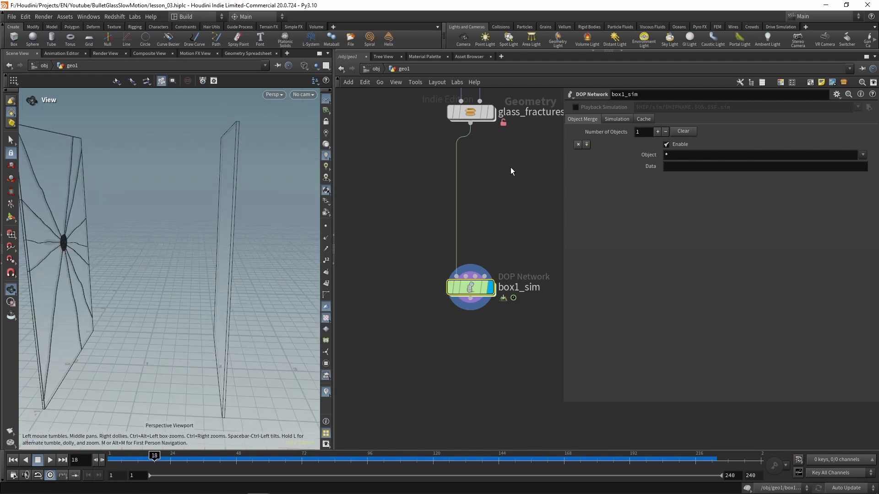
Set the simulation Start Frame of the box1_sim DOP network to 18
click(616, 120)
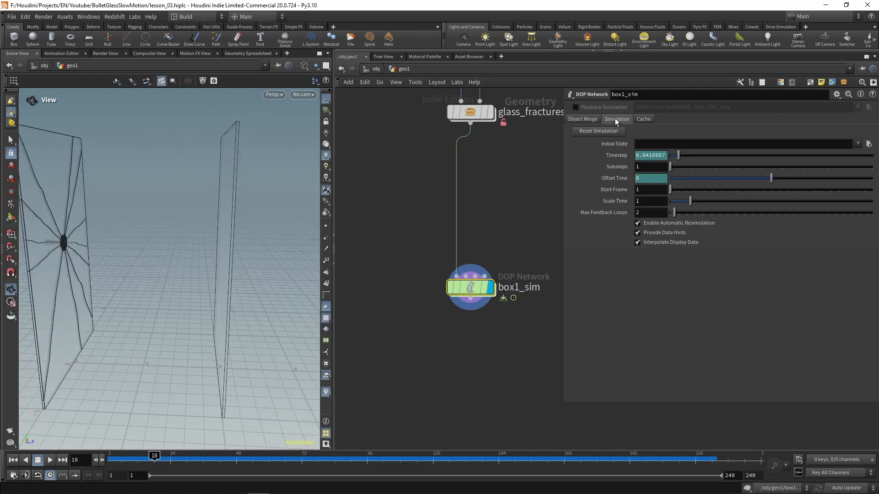
click(650, 190)
text(18)
key(Tab)
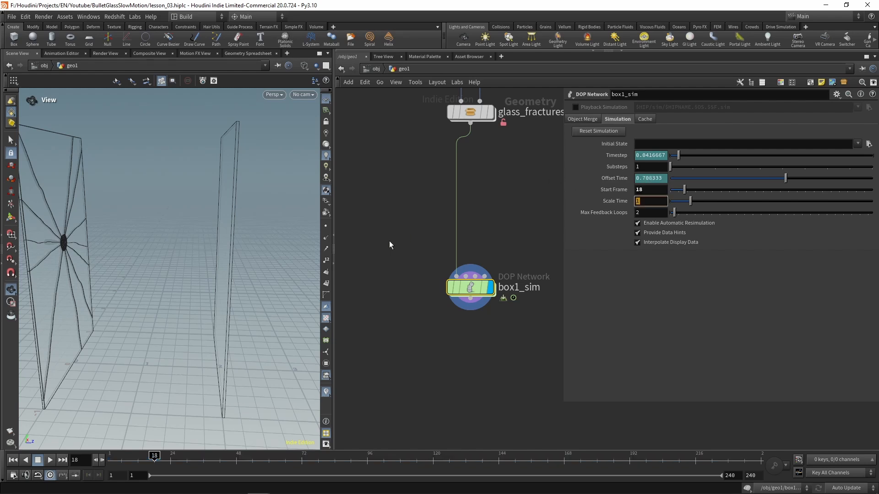
click(412, 231)
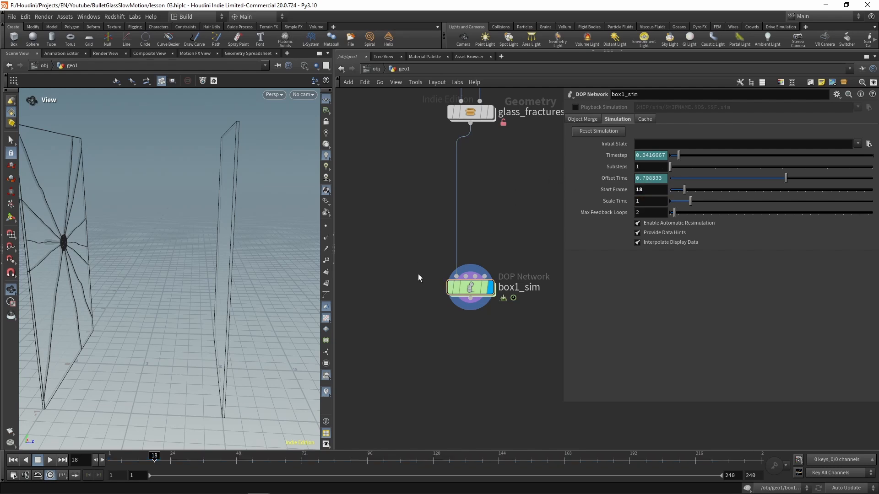
Add a DOP Import node below box1_sim and set its DOP Network to ../box1_sim
middle_drag(419, 274, 394, 193)
scroll(438, 277, down, 3)
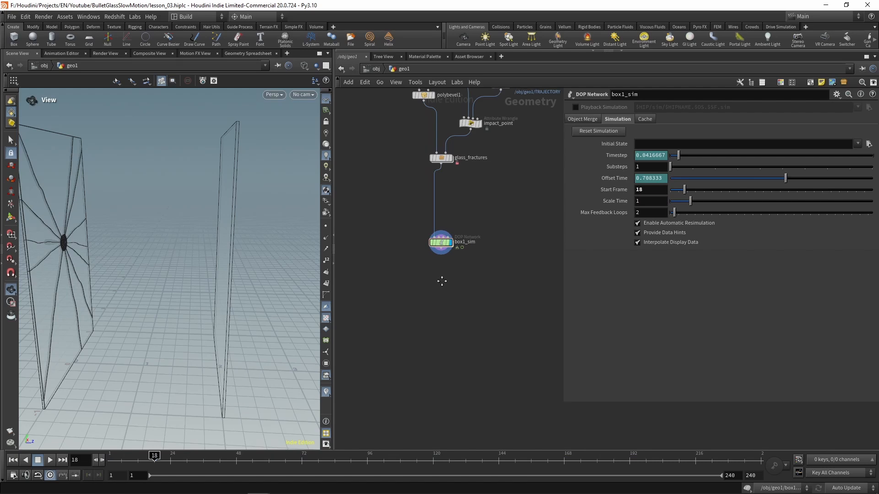
key(Tab)
text(dopim)
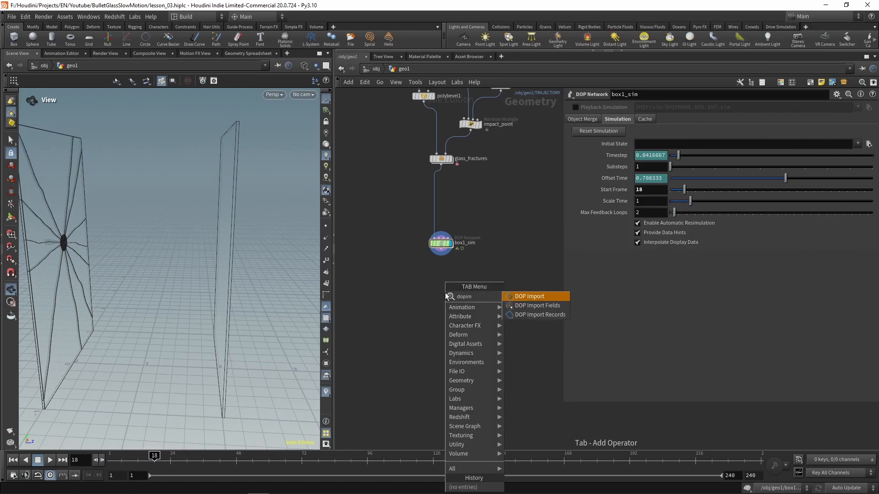
key(Return)
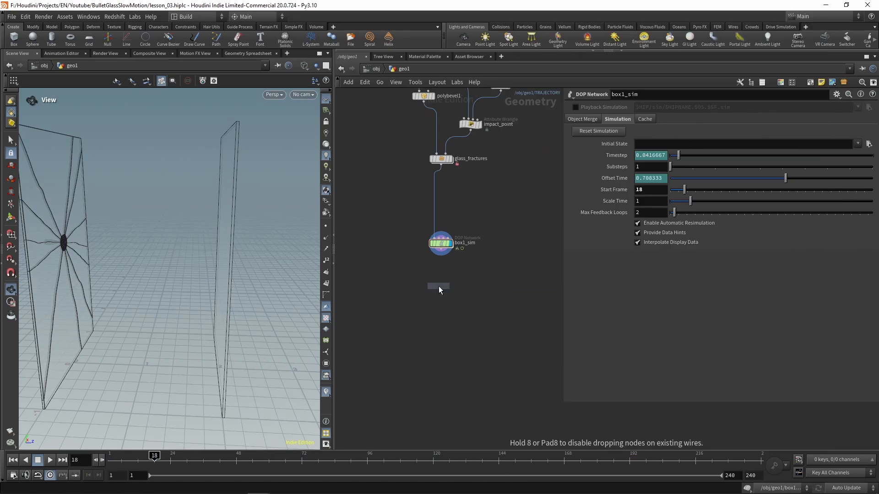
click(440, 281)
drag(446, 246, 690, 107)
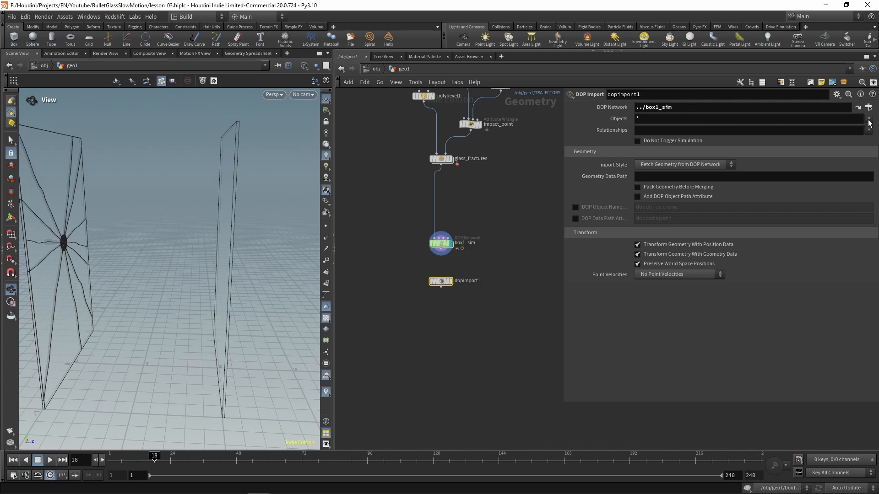
Set the Objects of dopimport1 to only rbd_glass and turn on the node's display flag
click(868, 119)
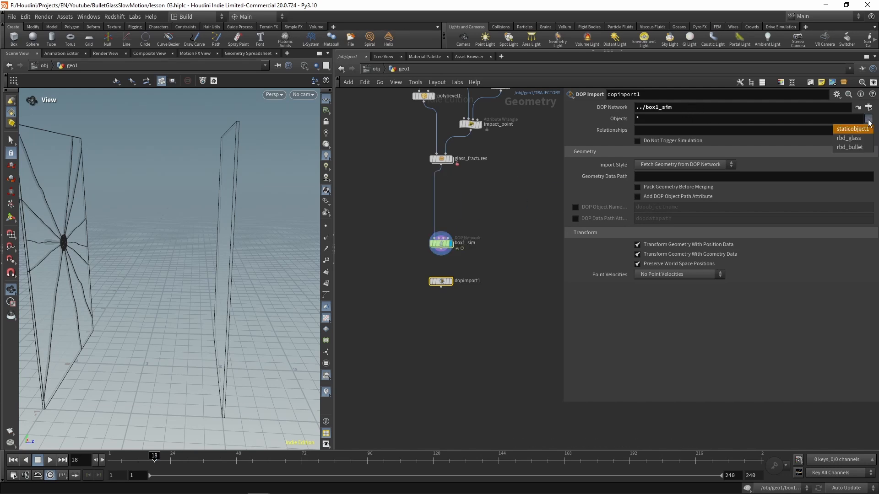
click(849, 138)
drag(643, 119, 618, 123)
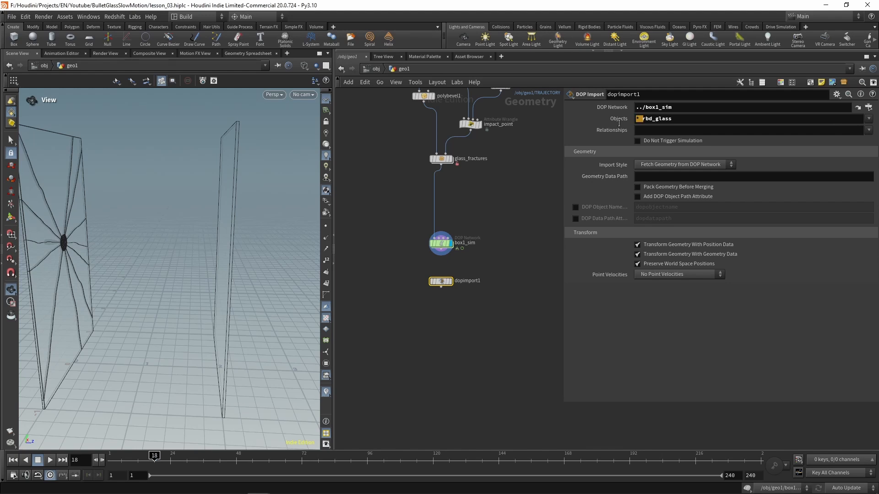
key(BackSpace)
click(491, 271)
click(449, 281)
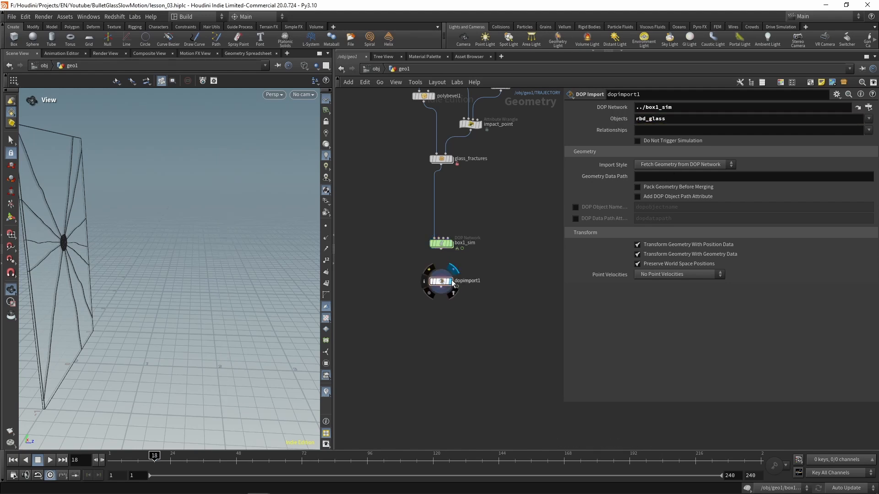
Play the imported glass simulation from frame 1 to check the shattering, and stop playback
drag(173, 275, 108, 275)
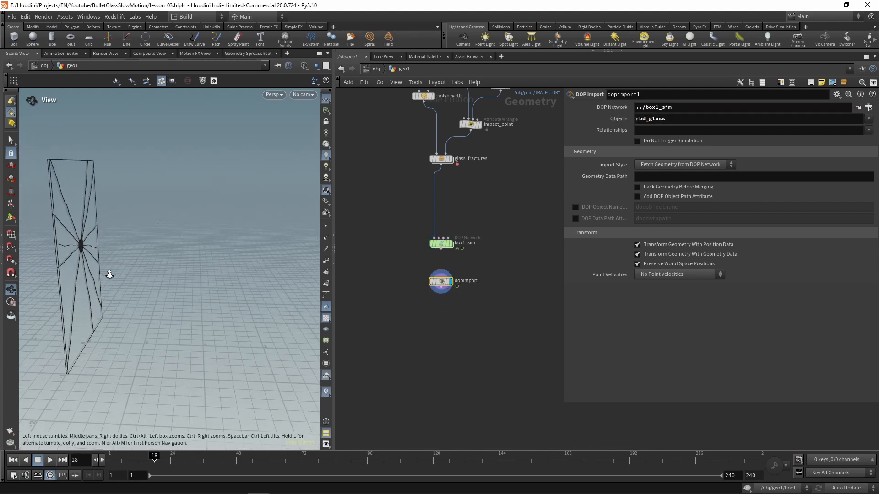
click(12, 460)
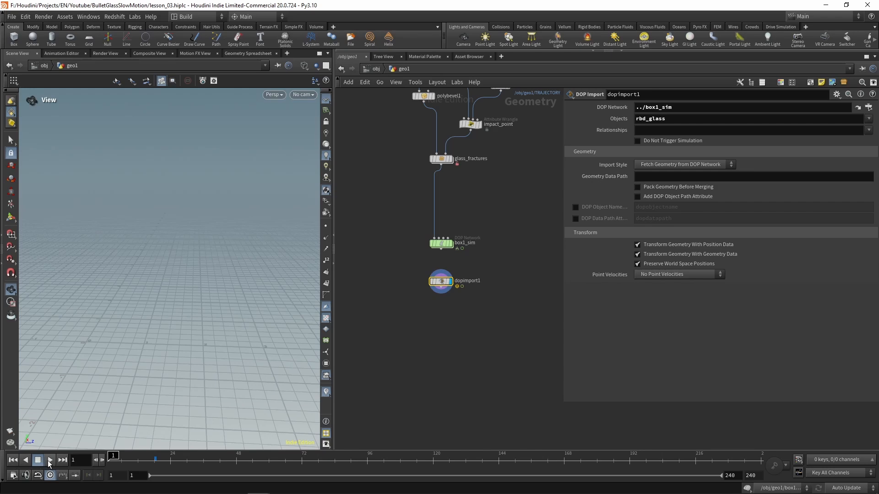
click(49, 459)
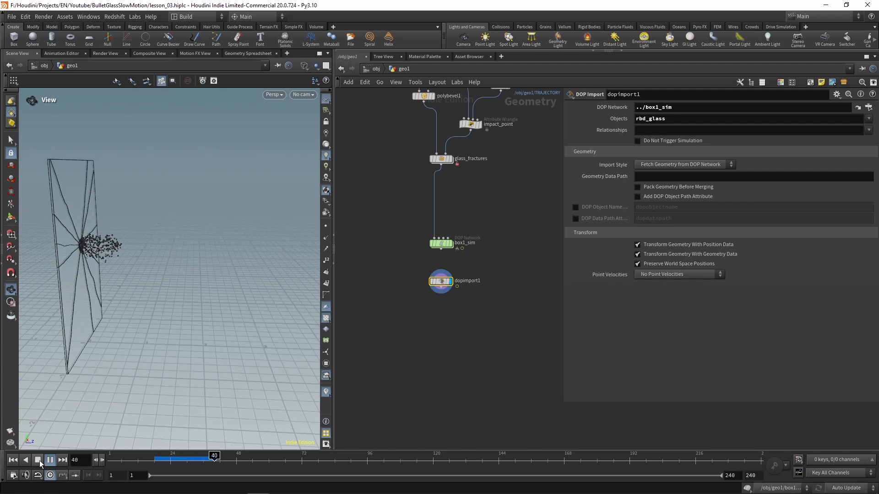
click(38, 460)
Add an Unpack node, connect it after dopimport1 and display it
scroll(440, 326, up, 4)
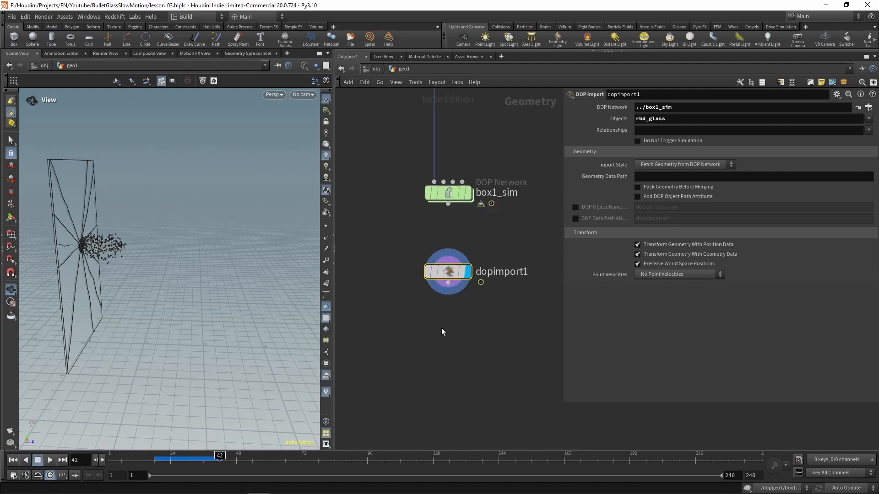
key(Tab)
text(unpa)
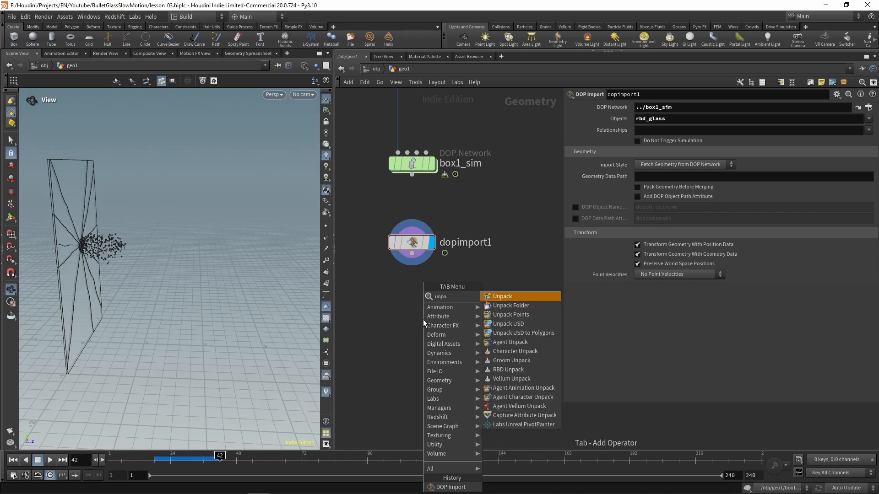
key(Return)
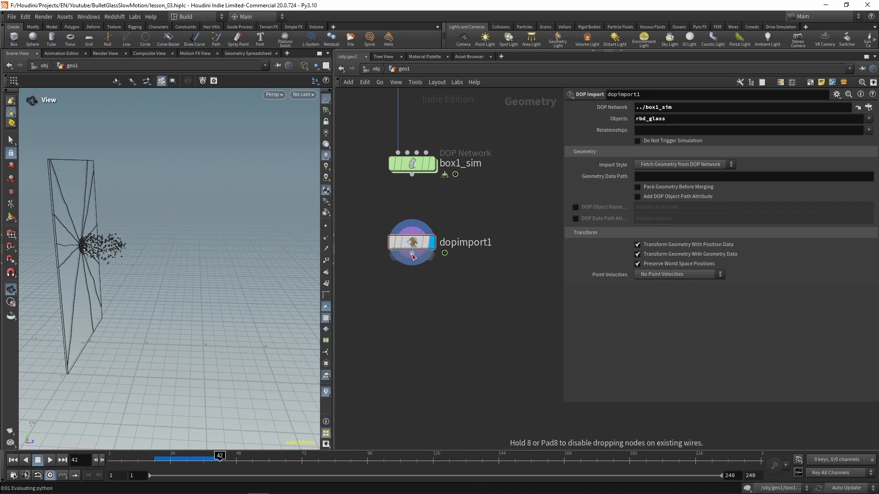
click(423, 319)
click(433, 300)
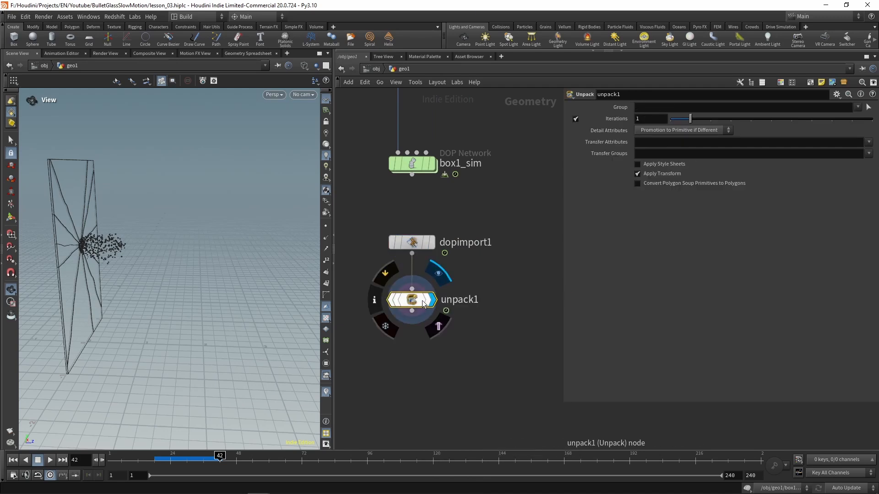
Set the Transfer Groups of unpack1 to impact_zone and look through the available transfer attributes without choosing any
click(868, 153)
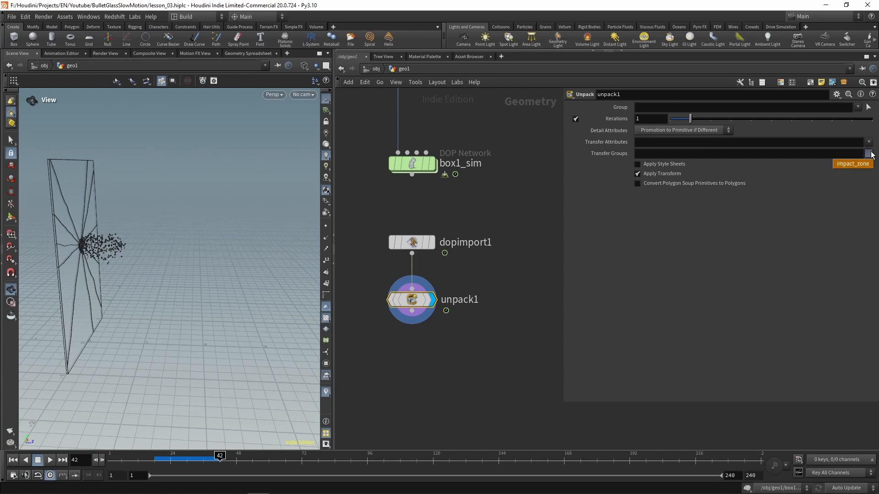
click(860, 166)
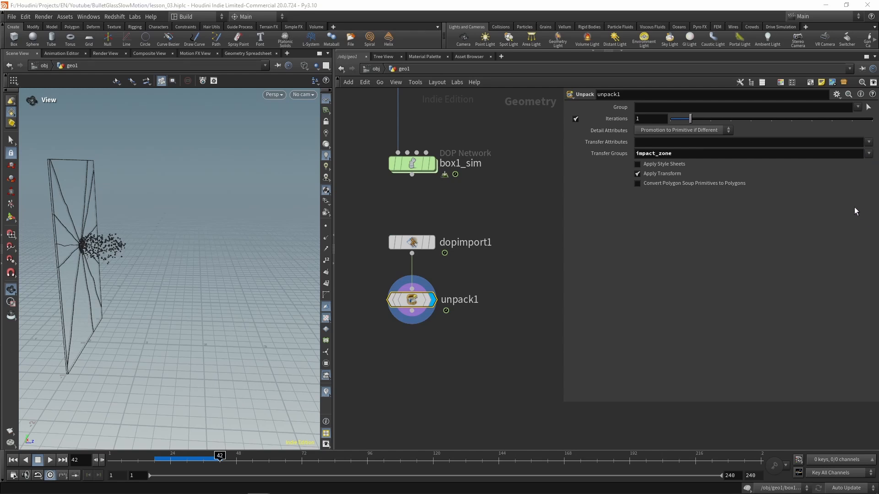
click(869, 142)
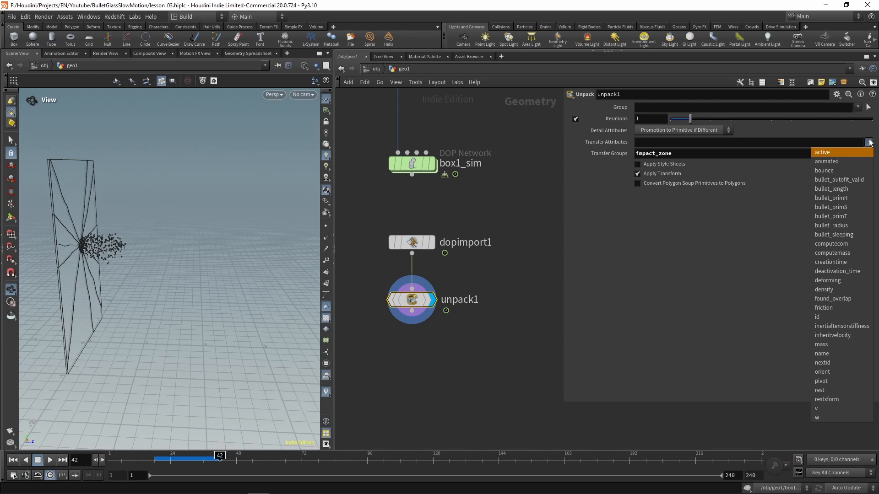
click(477, 342)
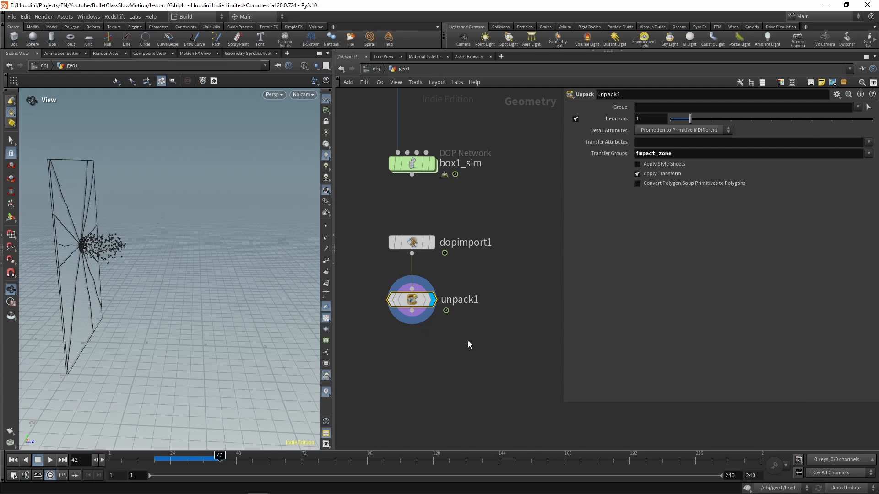
middle_drag(469, 342, 470, 312)
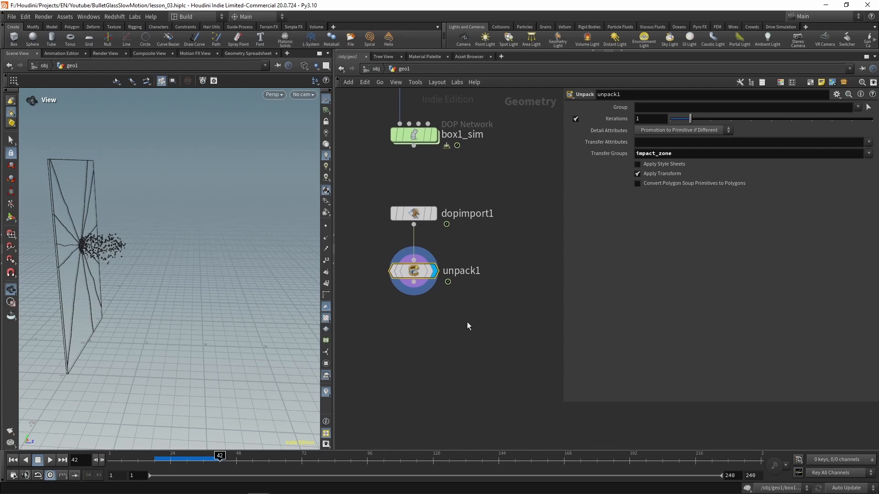